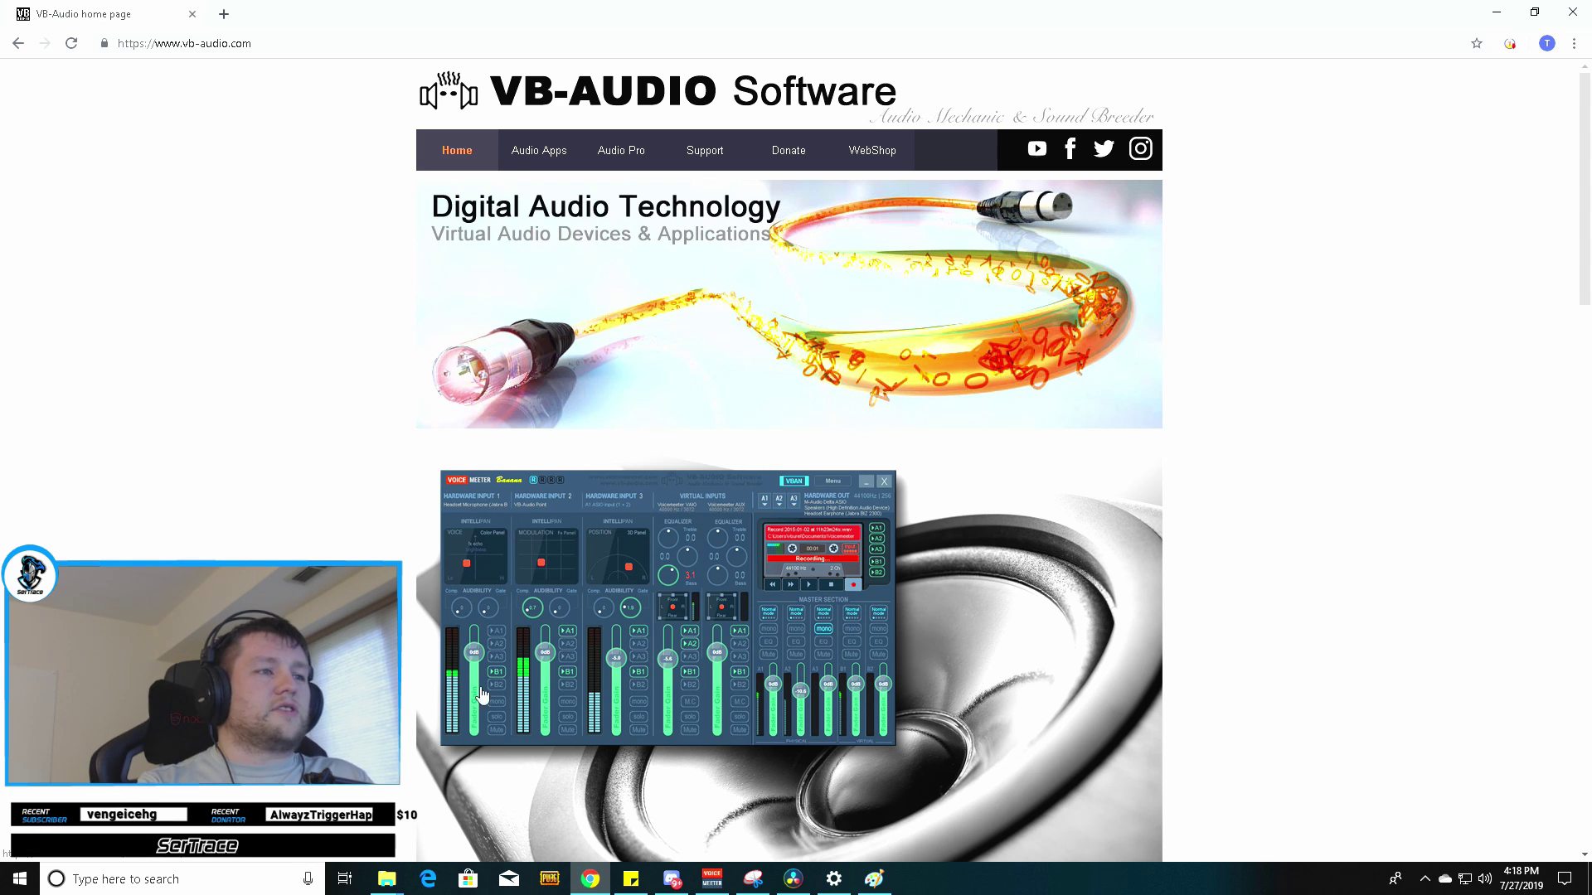
Browse from the VB-Audio home page to the Audio Apps section and look through the standard Voicemeeter product page
scroll(664, 480, down, 5)
scroll(692, 543, up, 5)
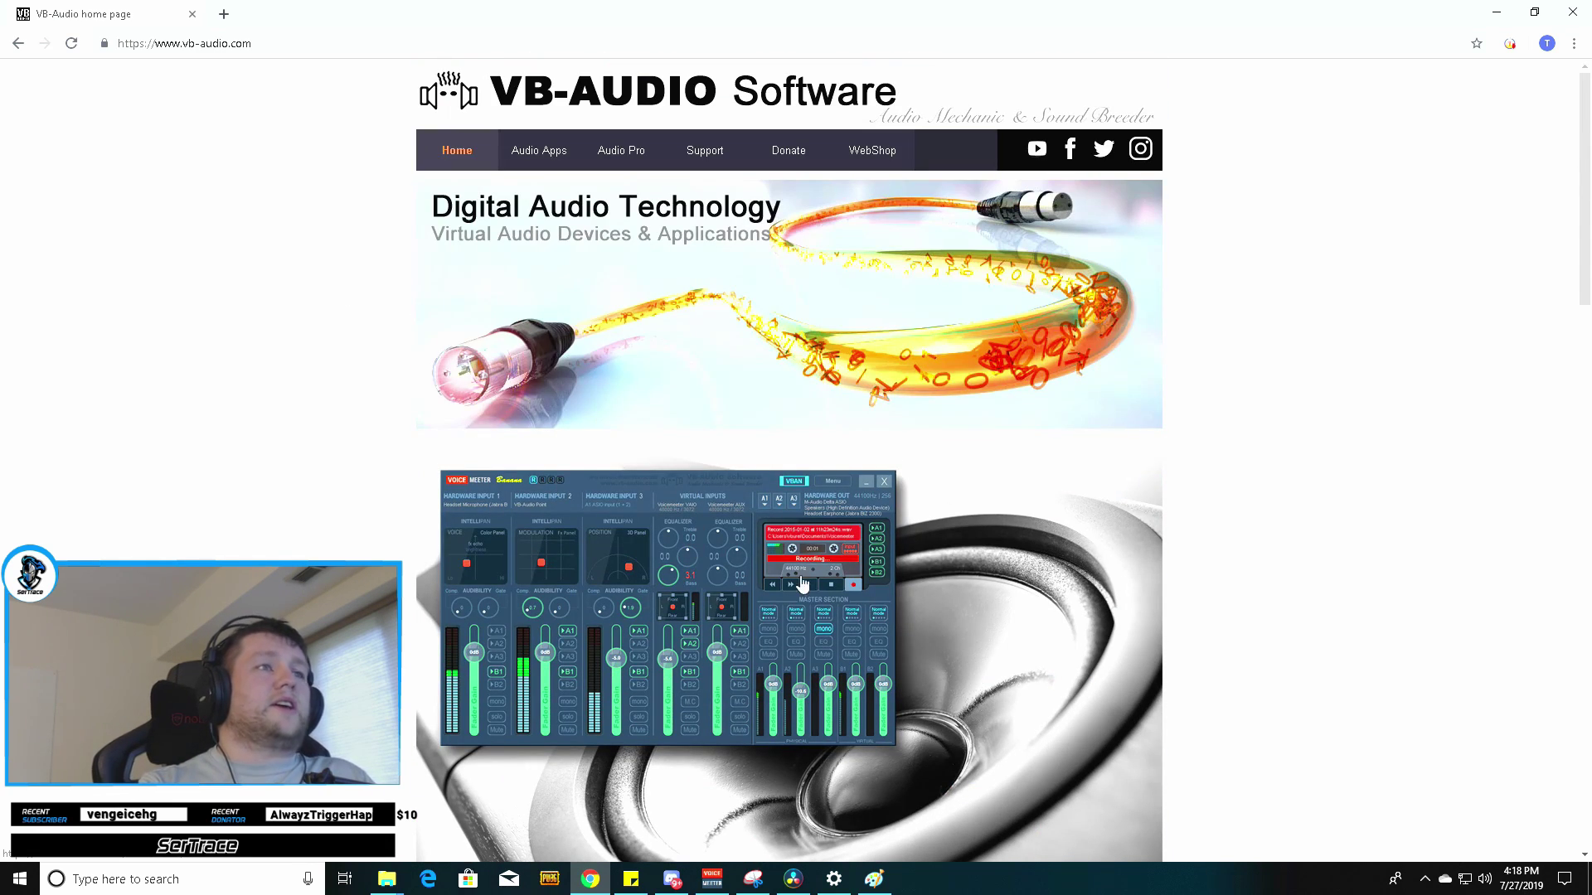
click(522, 157)
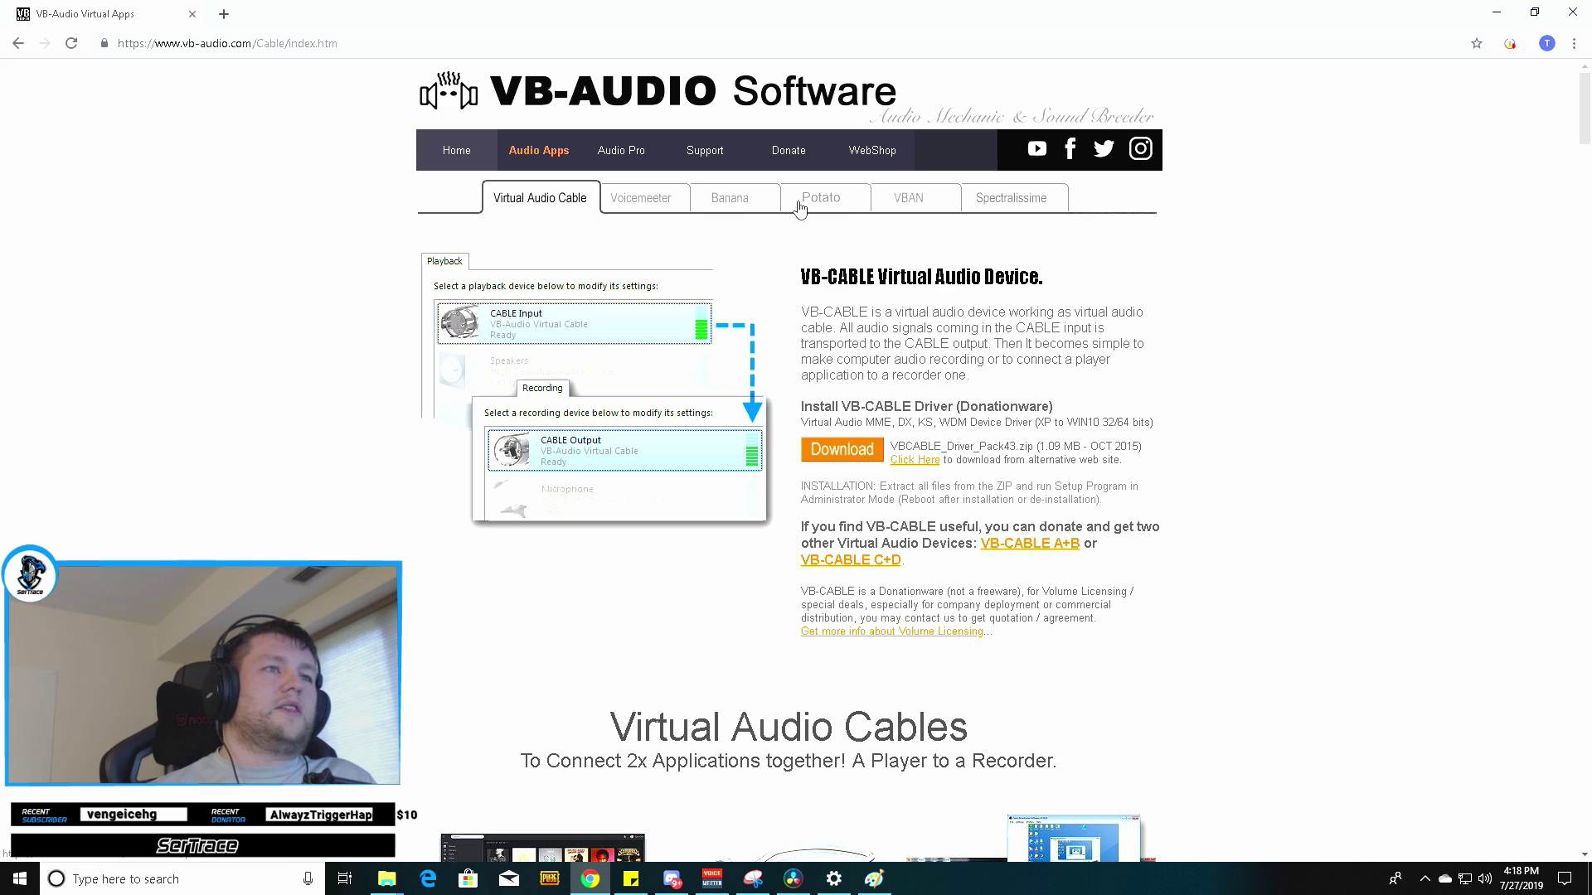
click(678, 208)
scroll(787, 578, down, 4)
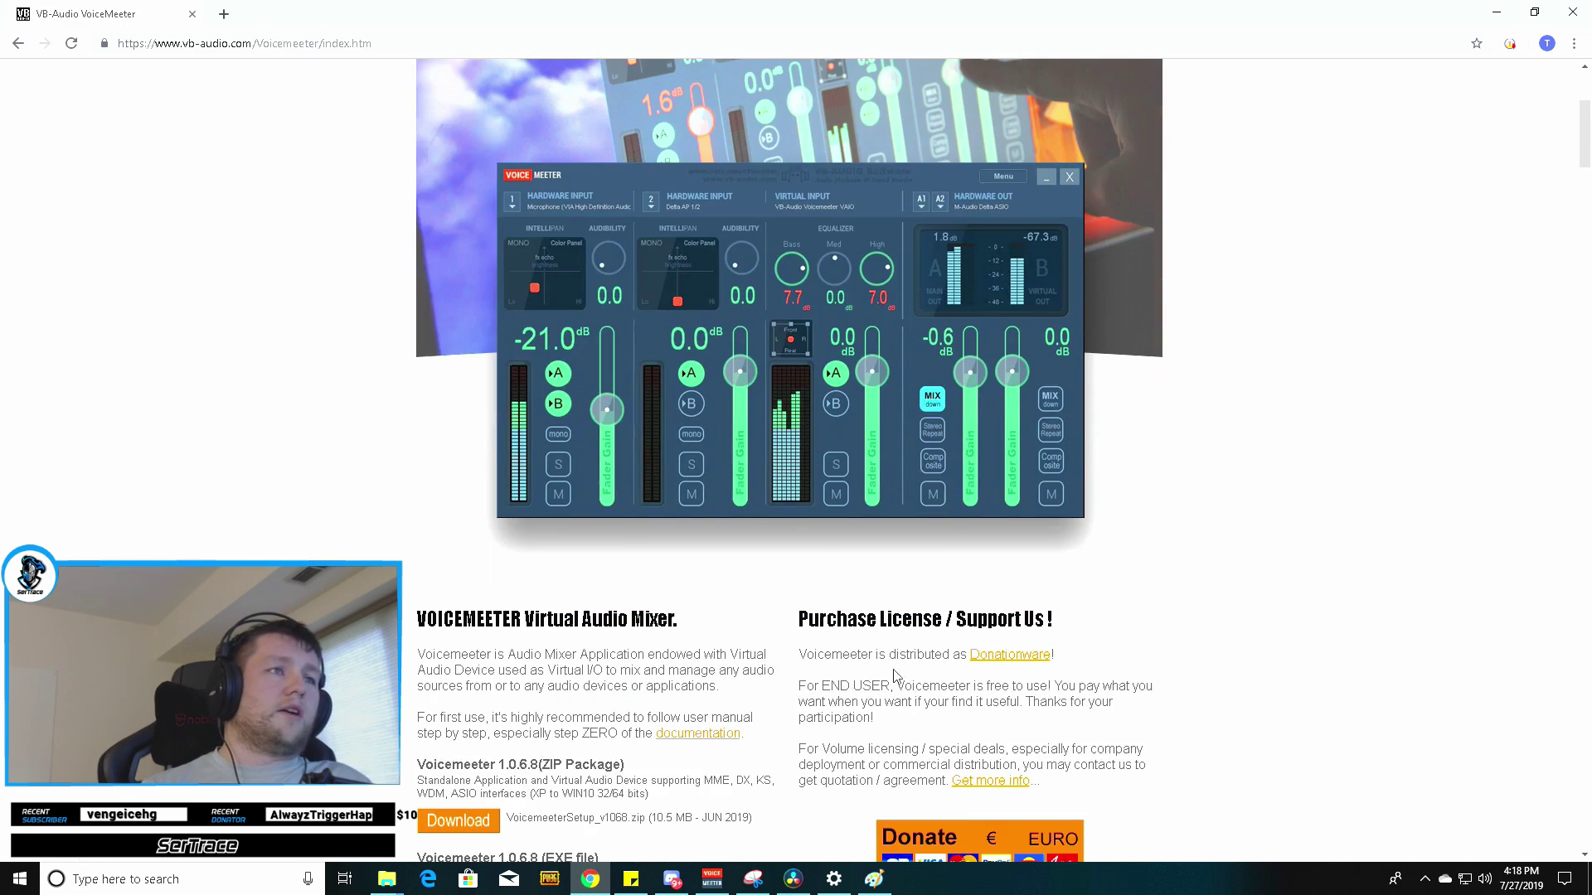
scroll(703, 595, up, 2)
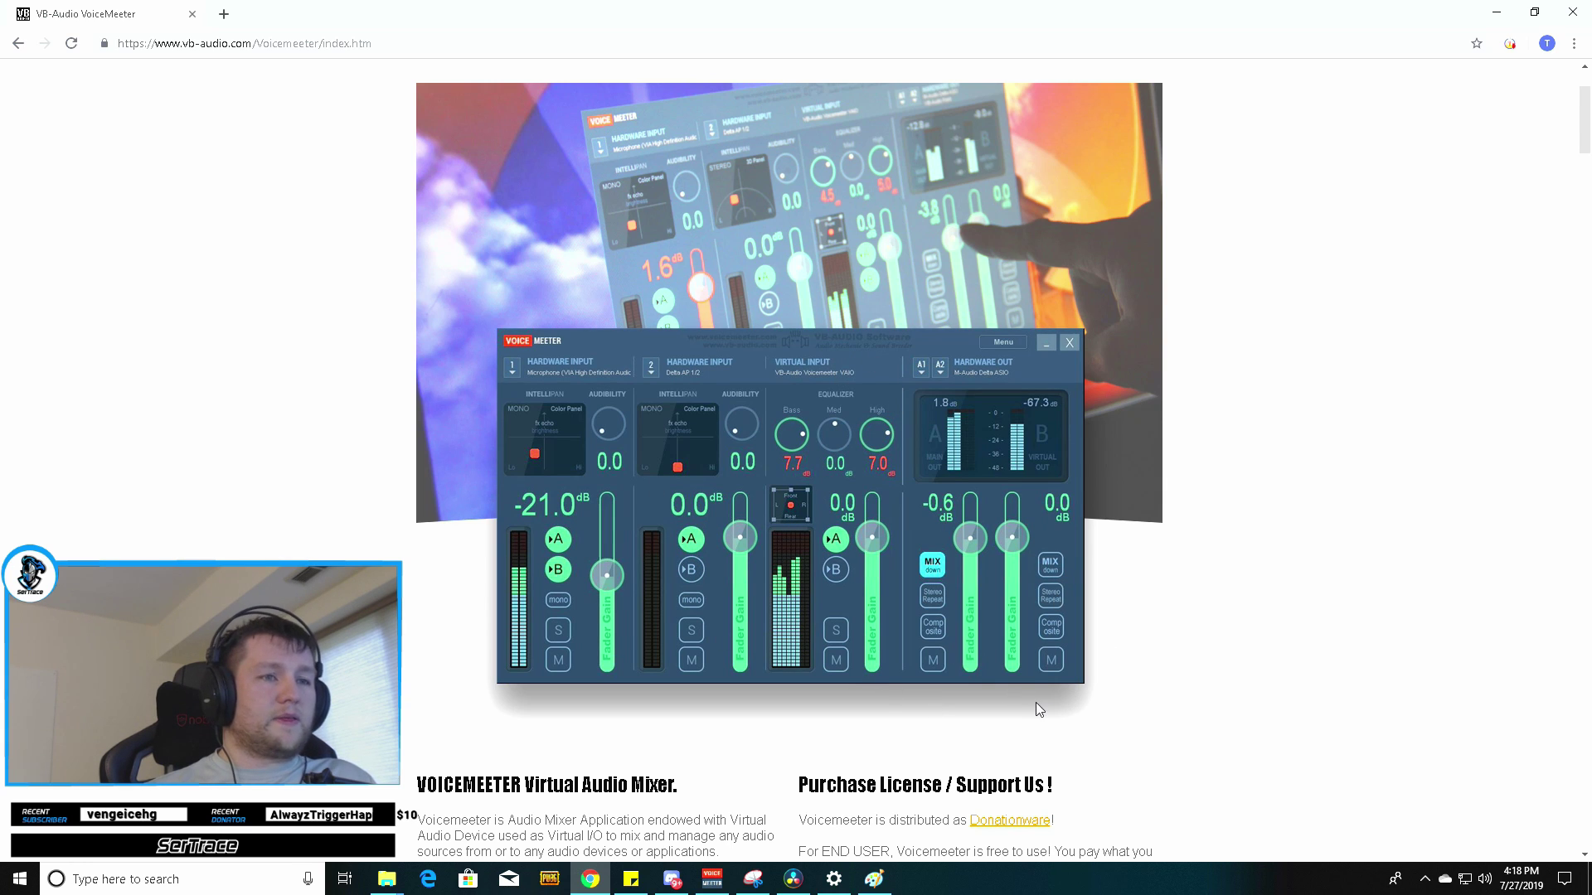
Look over the Voicemeeter Banana product page and open the Voicemeeter Potato page
scroll(934, 575, up, 2)
click(729, 199)
scroll(647, 544, down, 3)
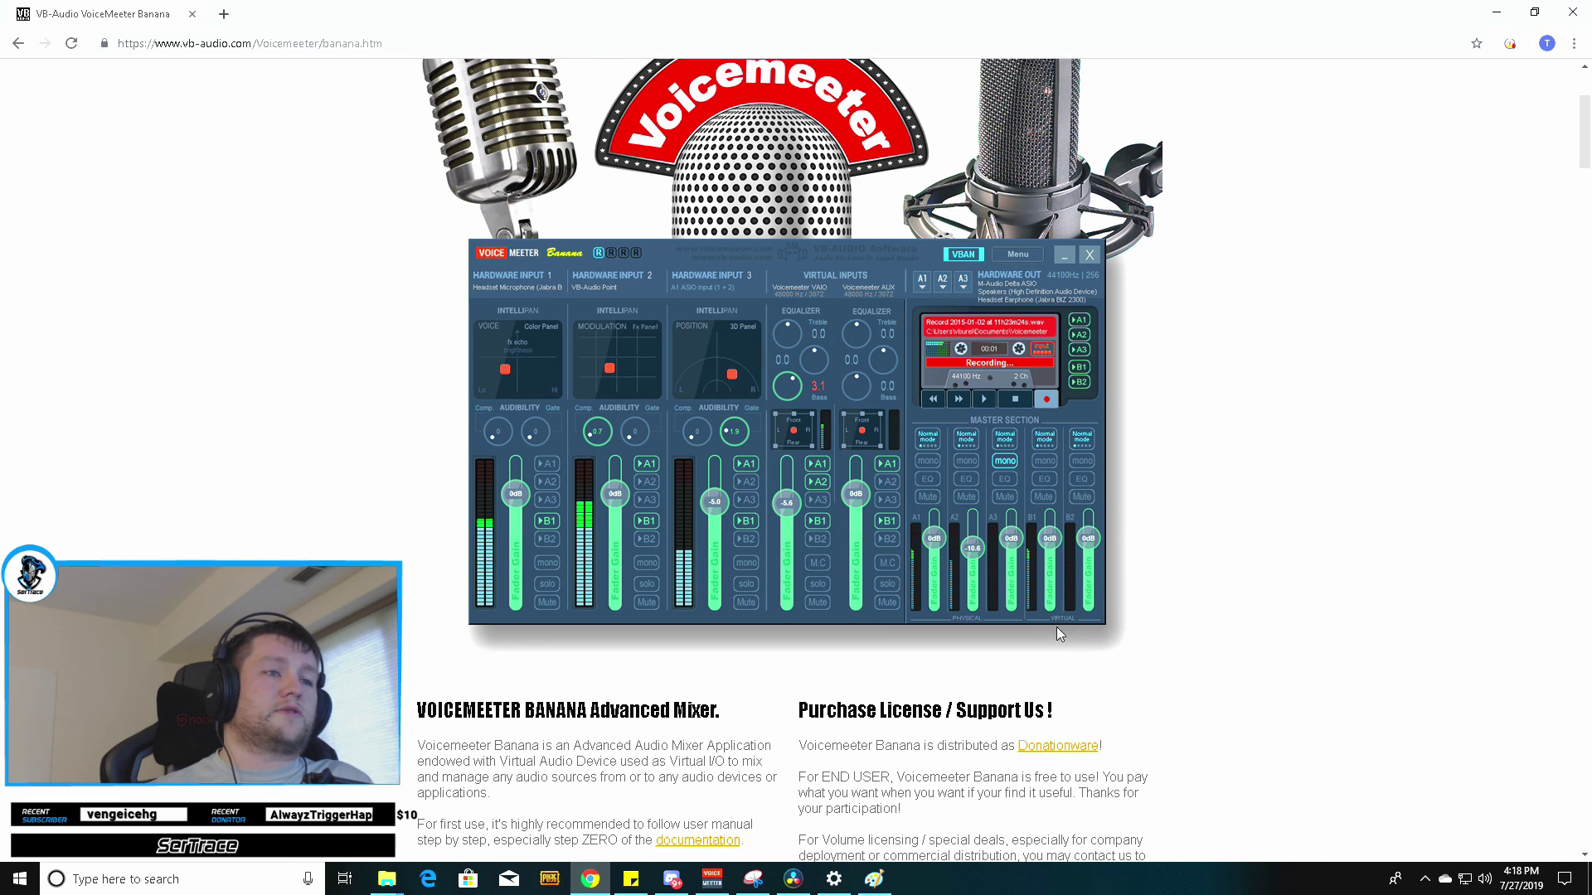
scroll(1056, 626, up, 3)
click(832, 203)
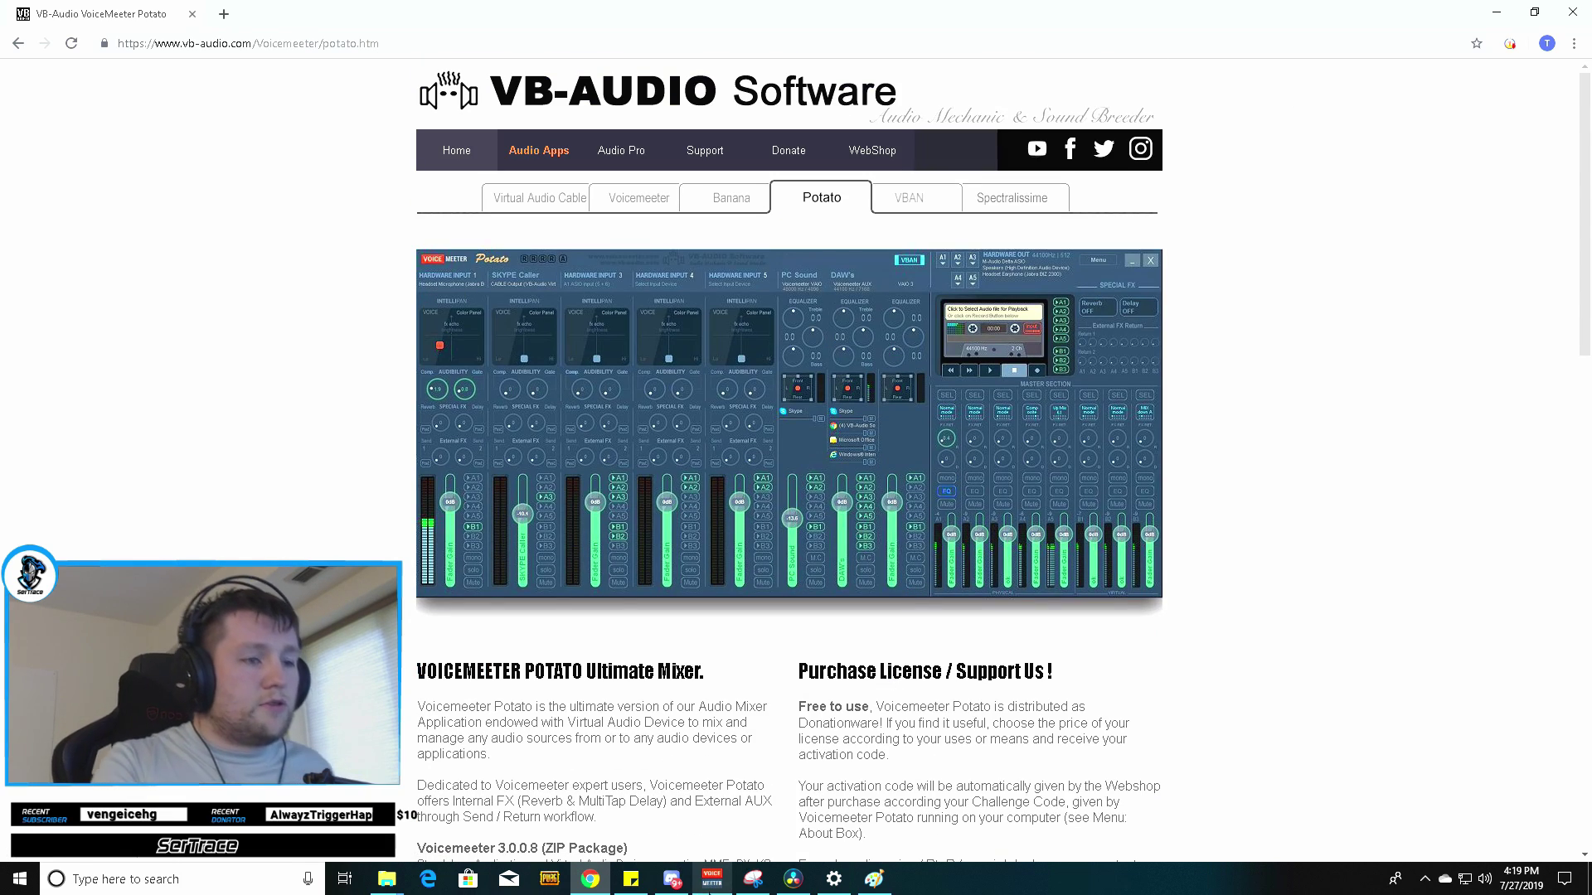
Bring up the Voicemeeter Potato mixer and check the current Windows playback device
mouse_move(763, 864)
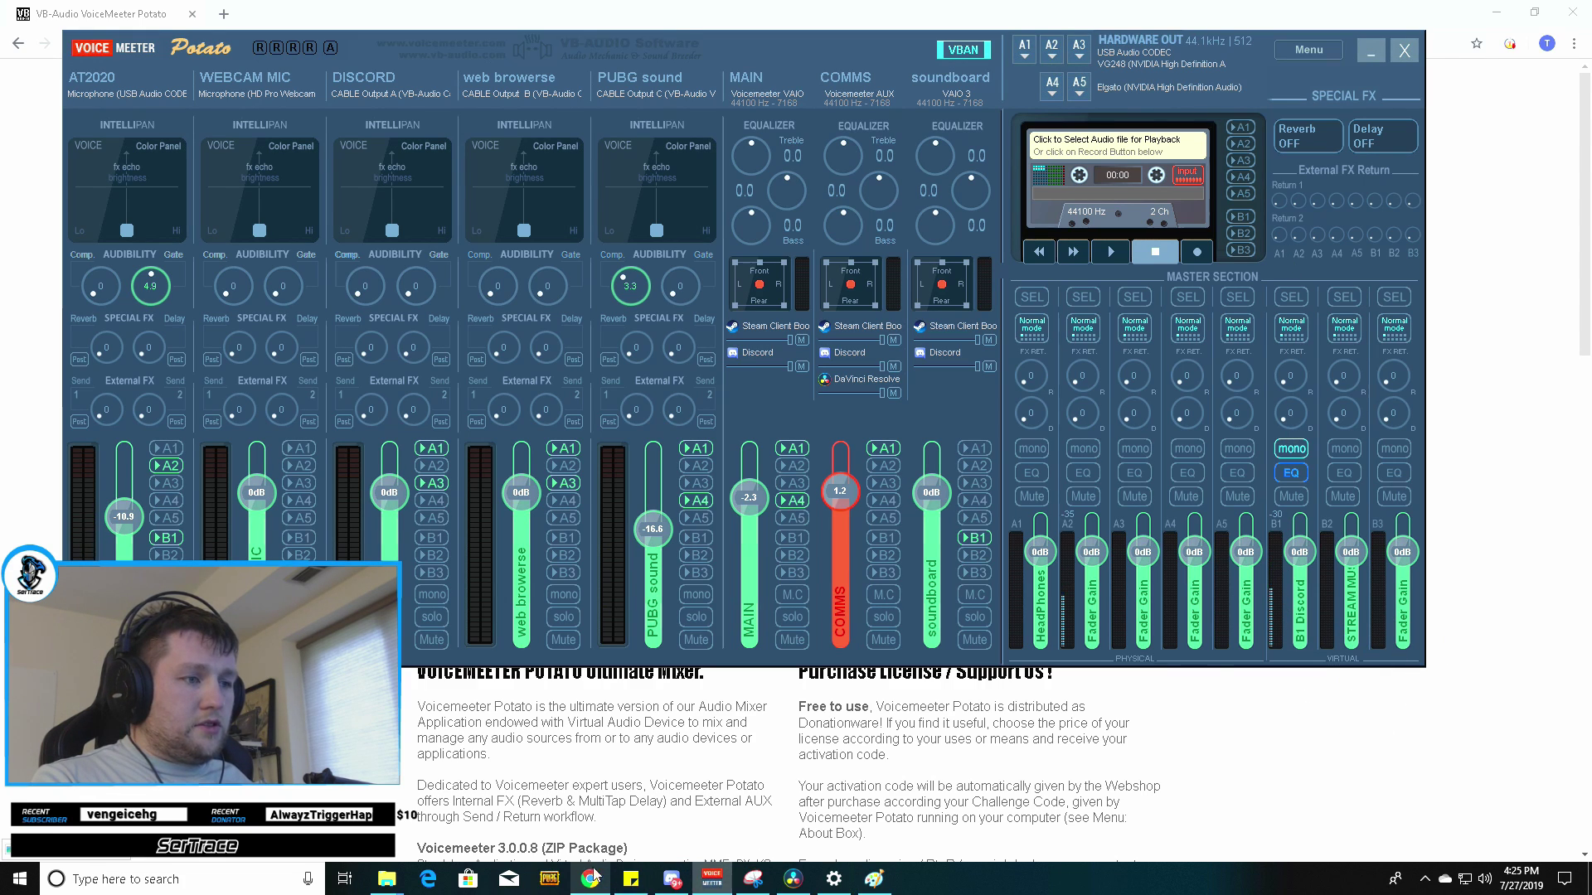
click(1485, 881)
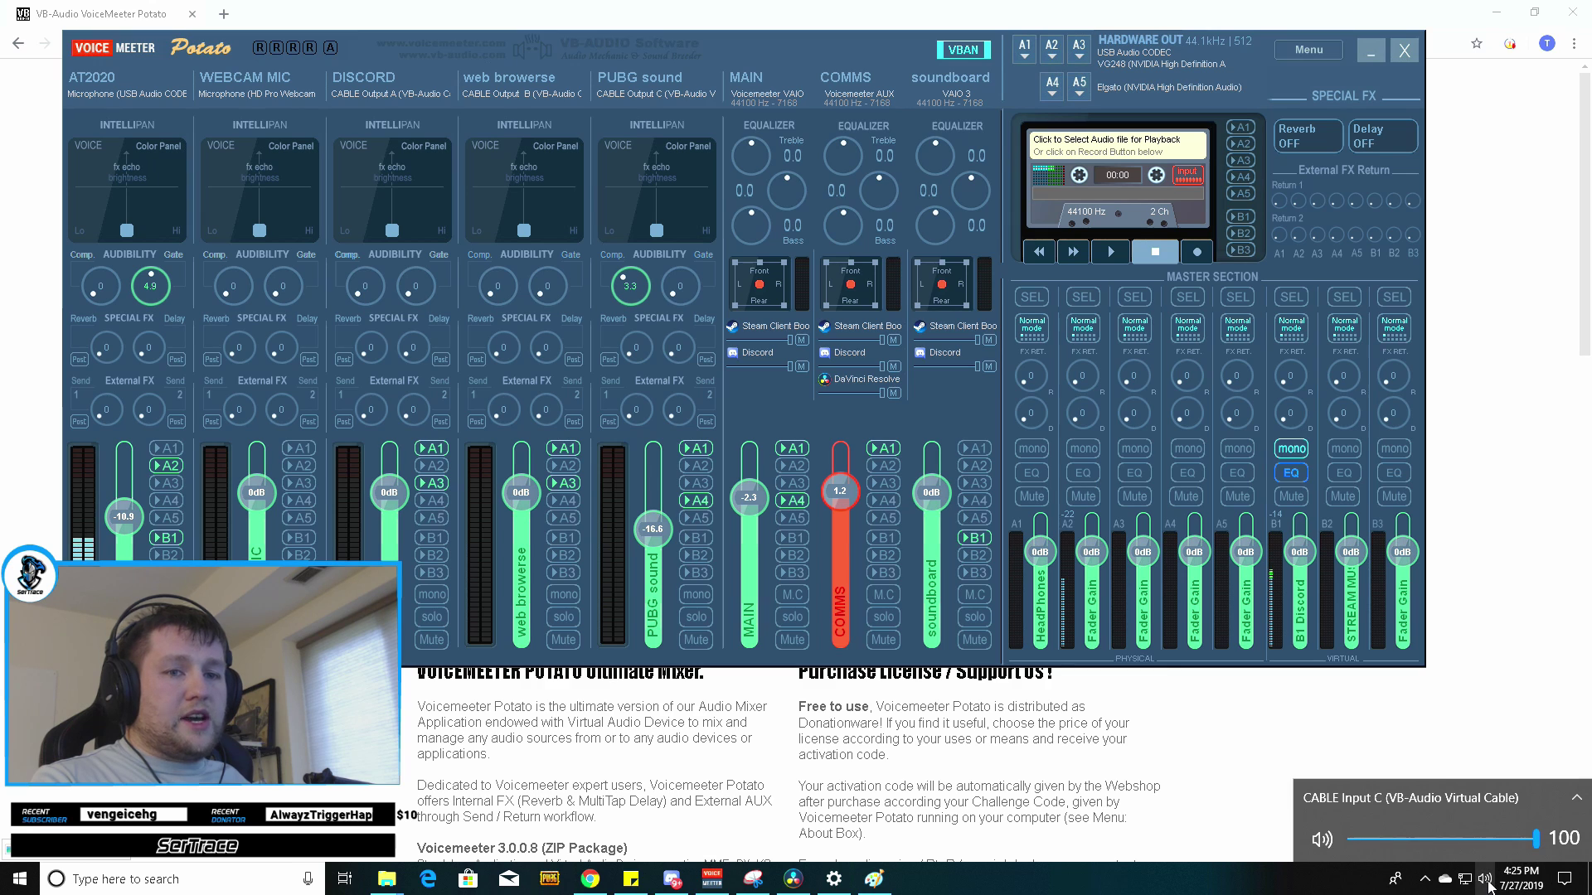
Switch to Discord, move its settings window over the mixer and enlarge it
click(672, 879)
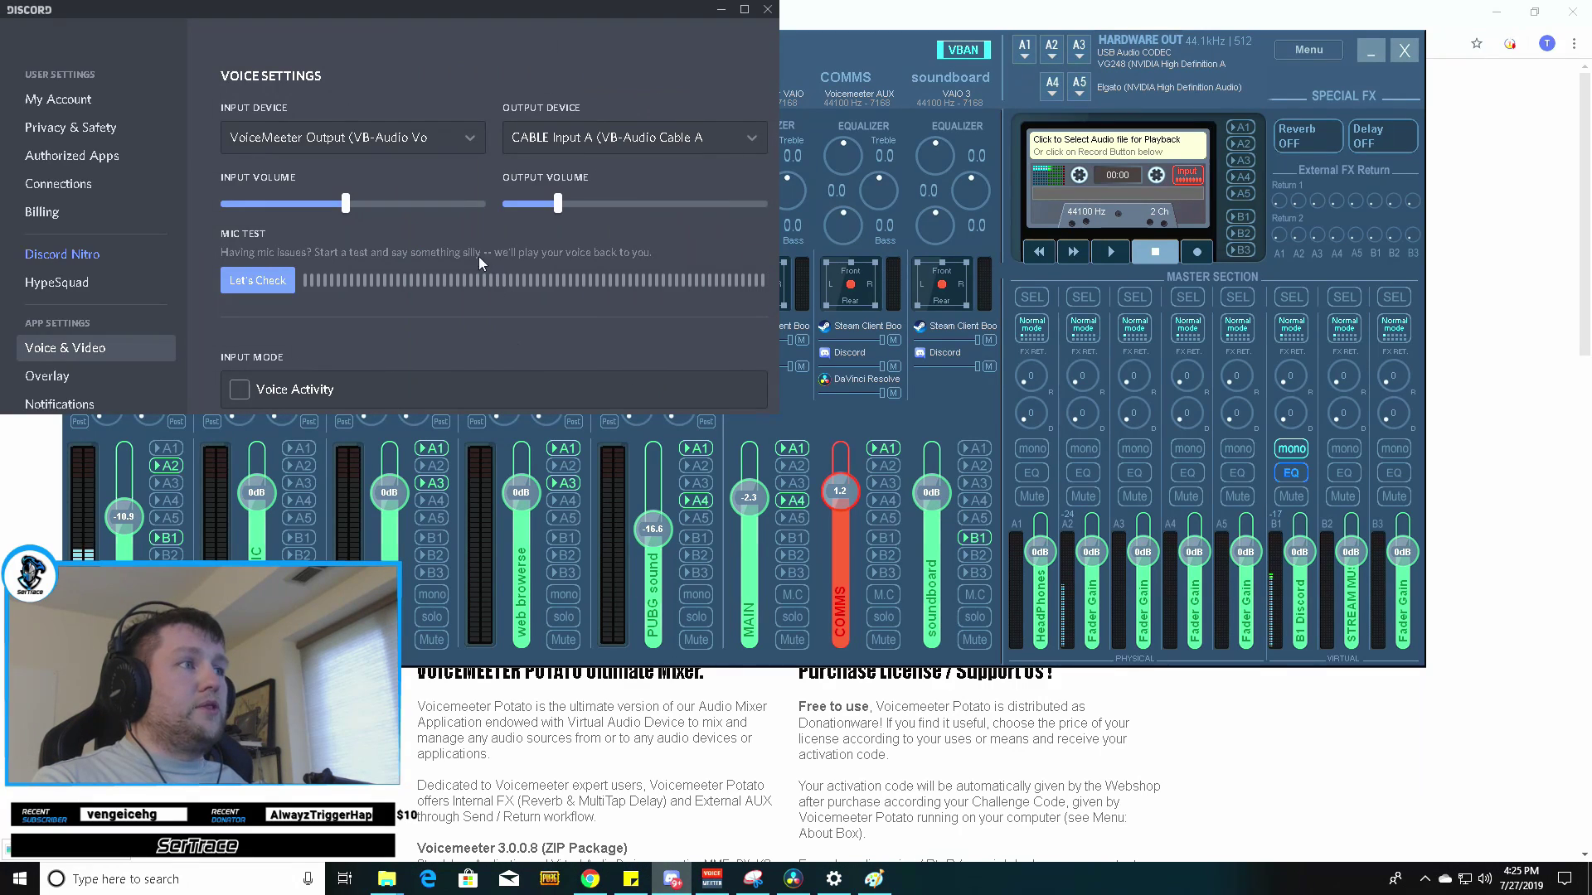
drag(639, 5, 842, 208)
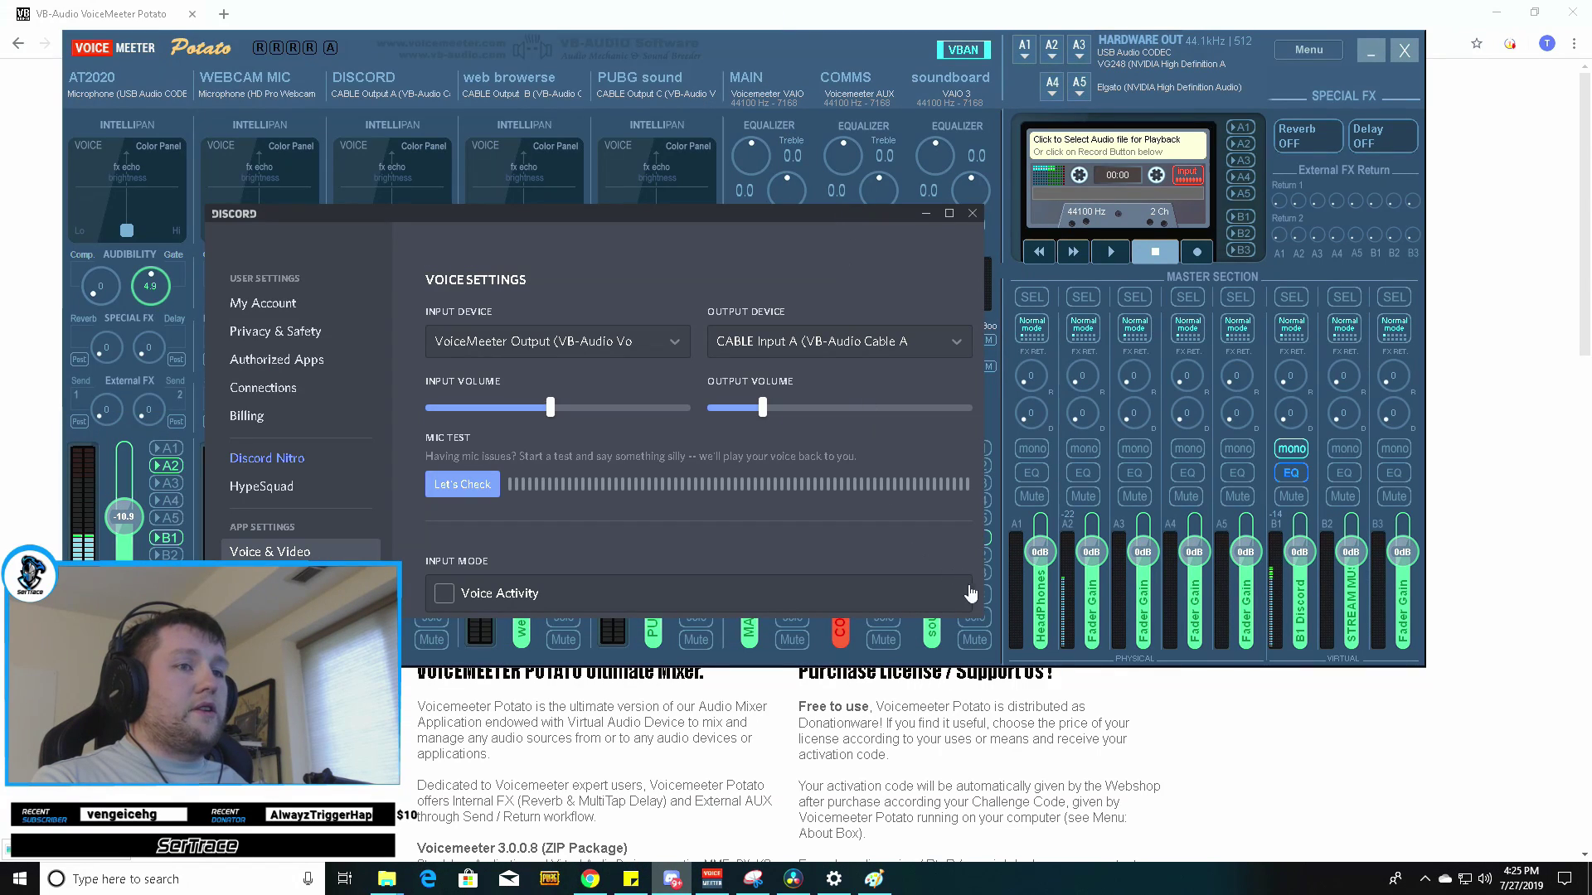
drag(975, 615, 1252, 786)
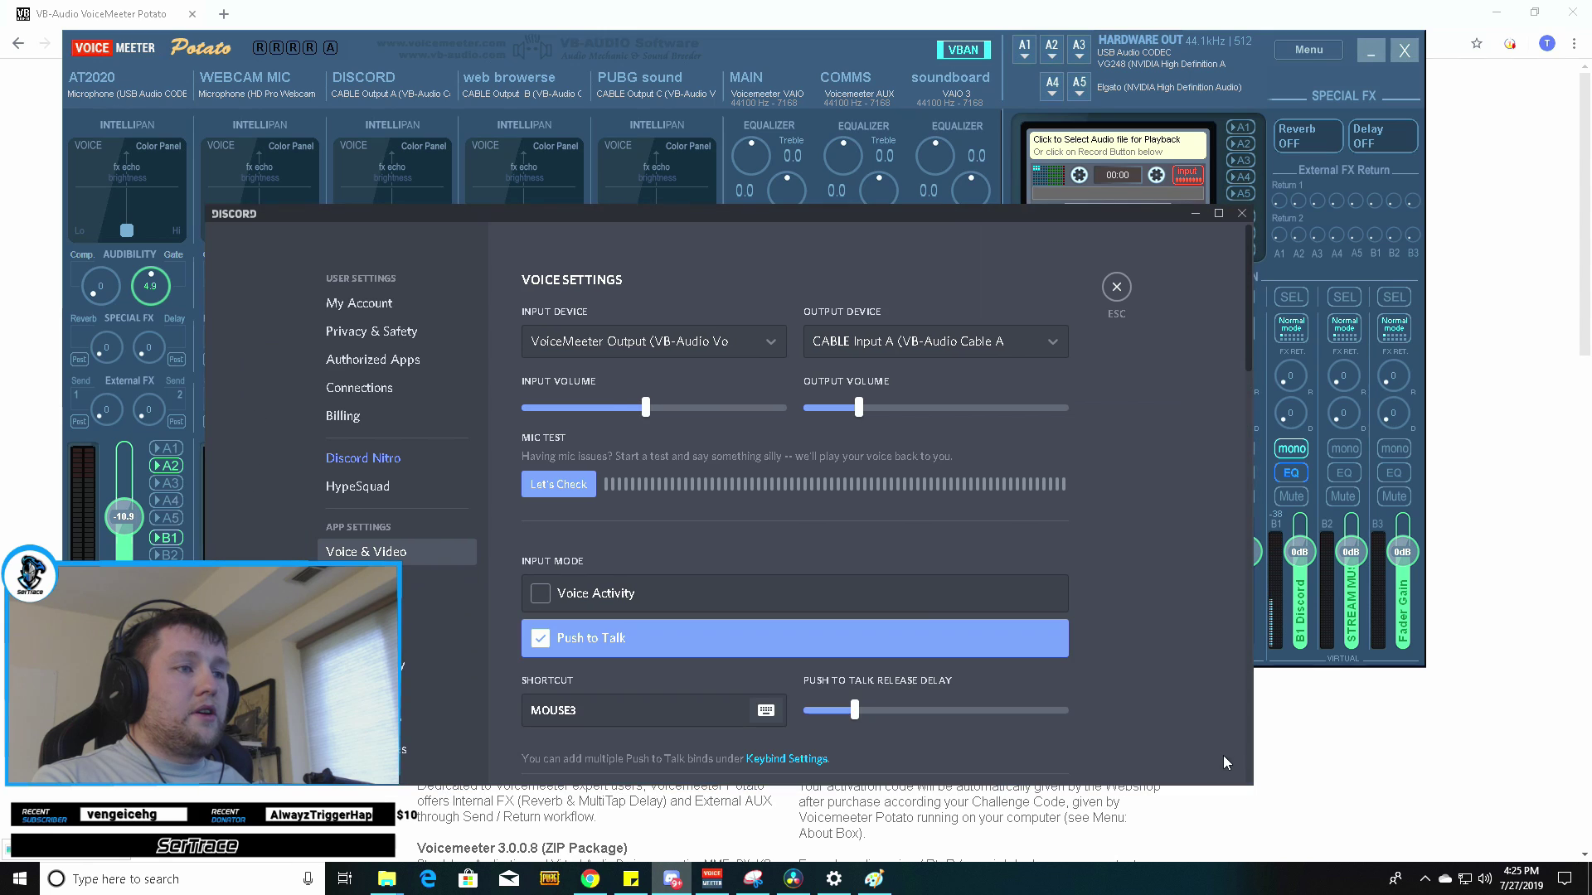
Leave Discord's user settings and reopen them at Voice & Video to examine the input and output devices
click(1119, 290)
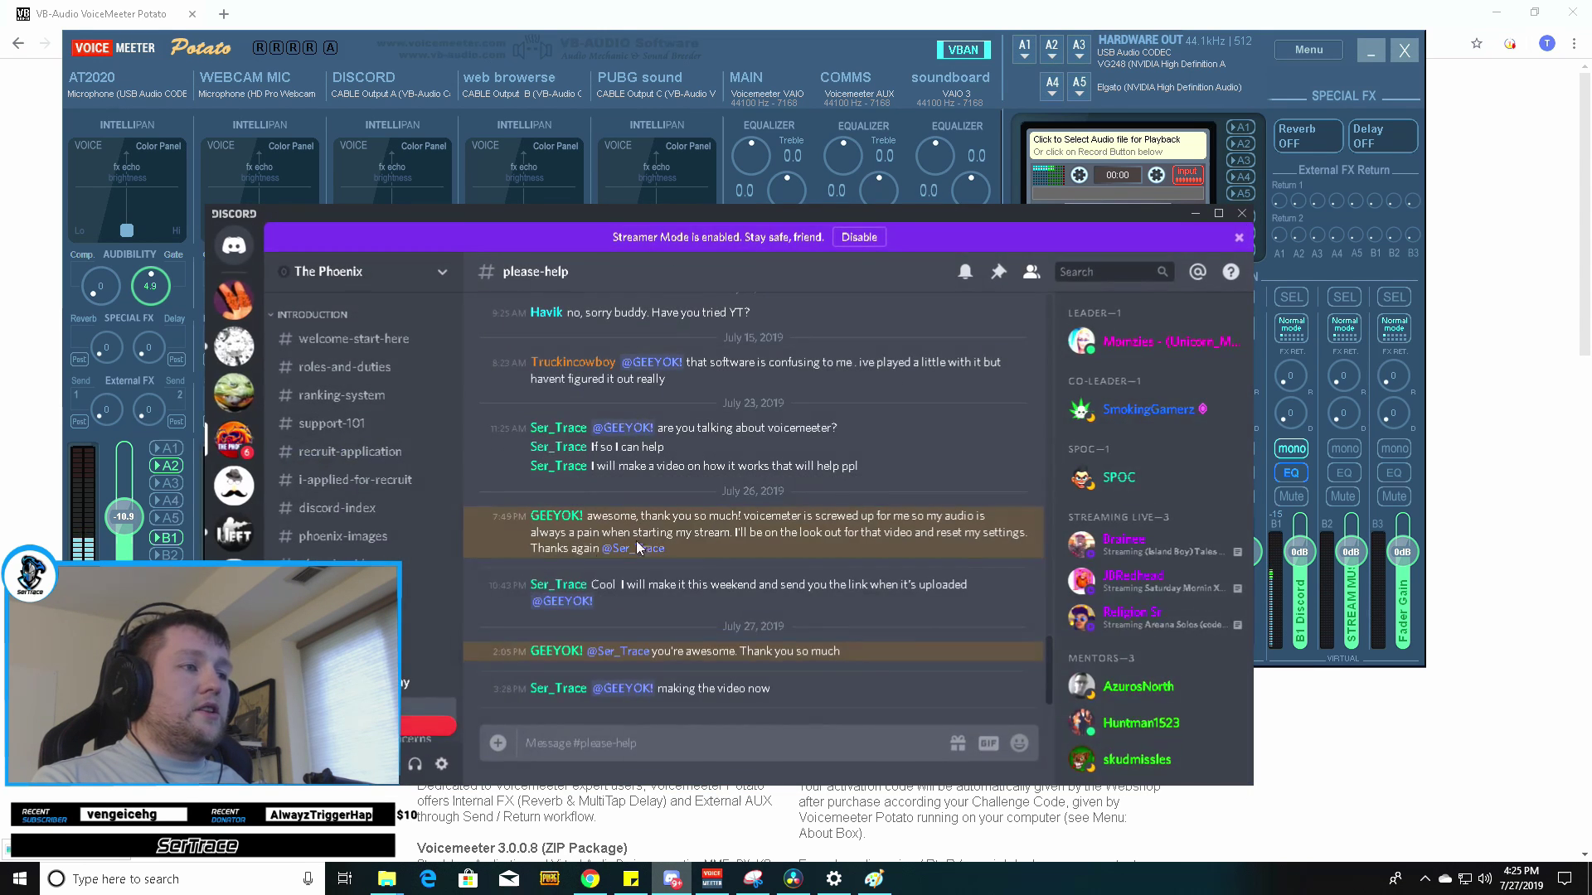
click(442, 766)
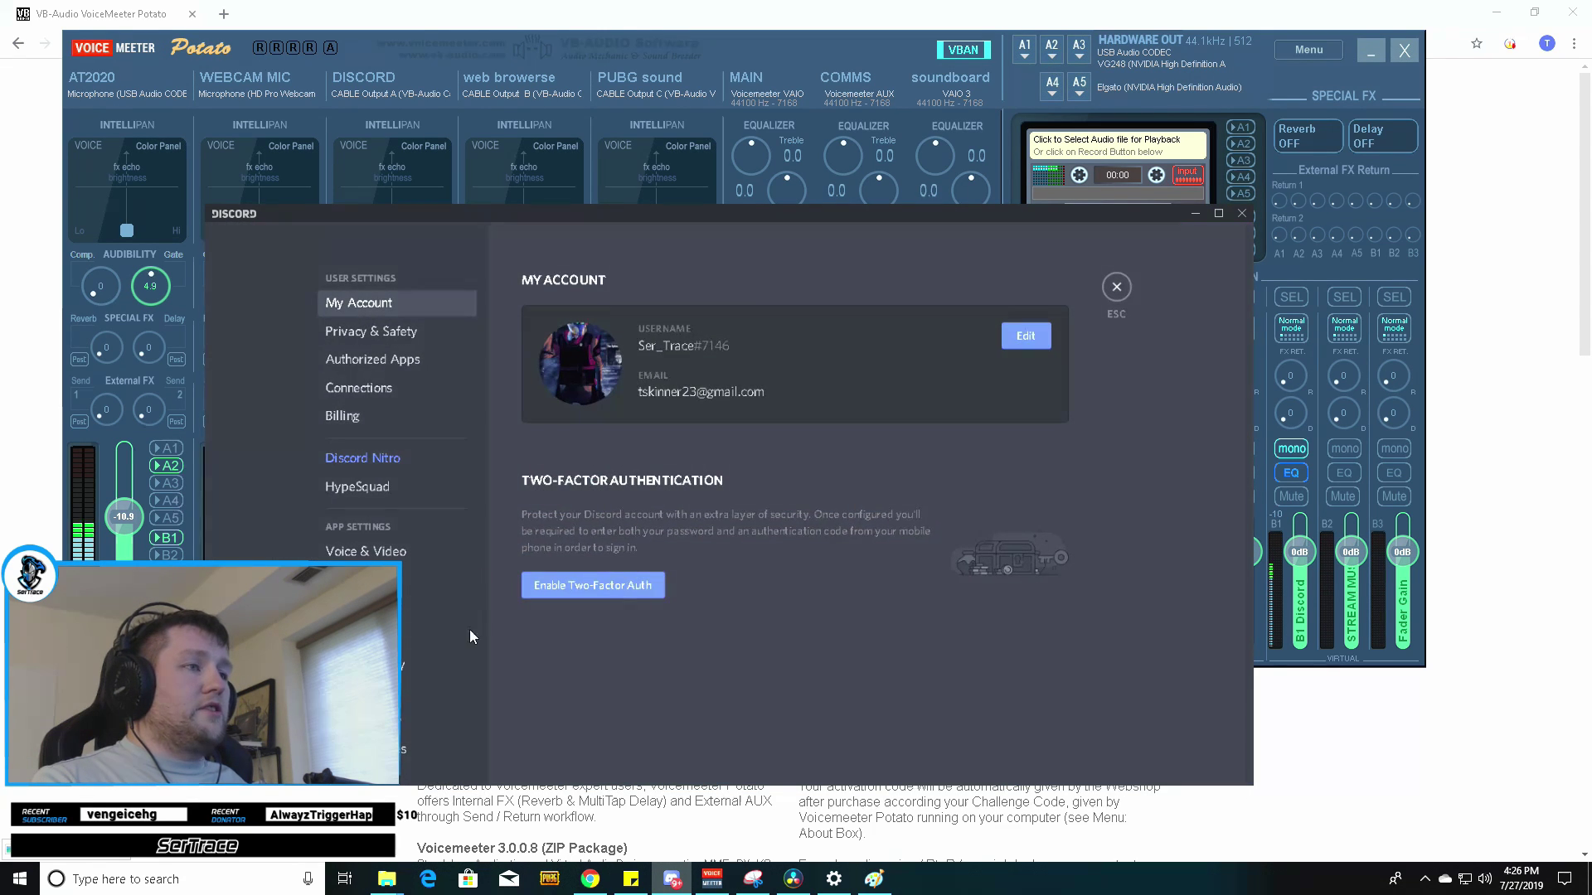
click(410, 554)
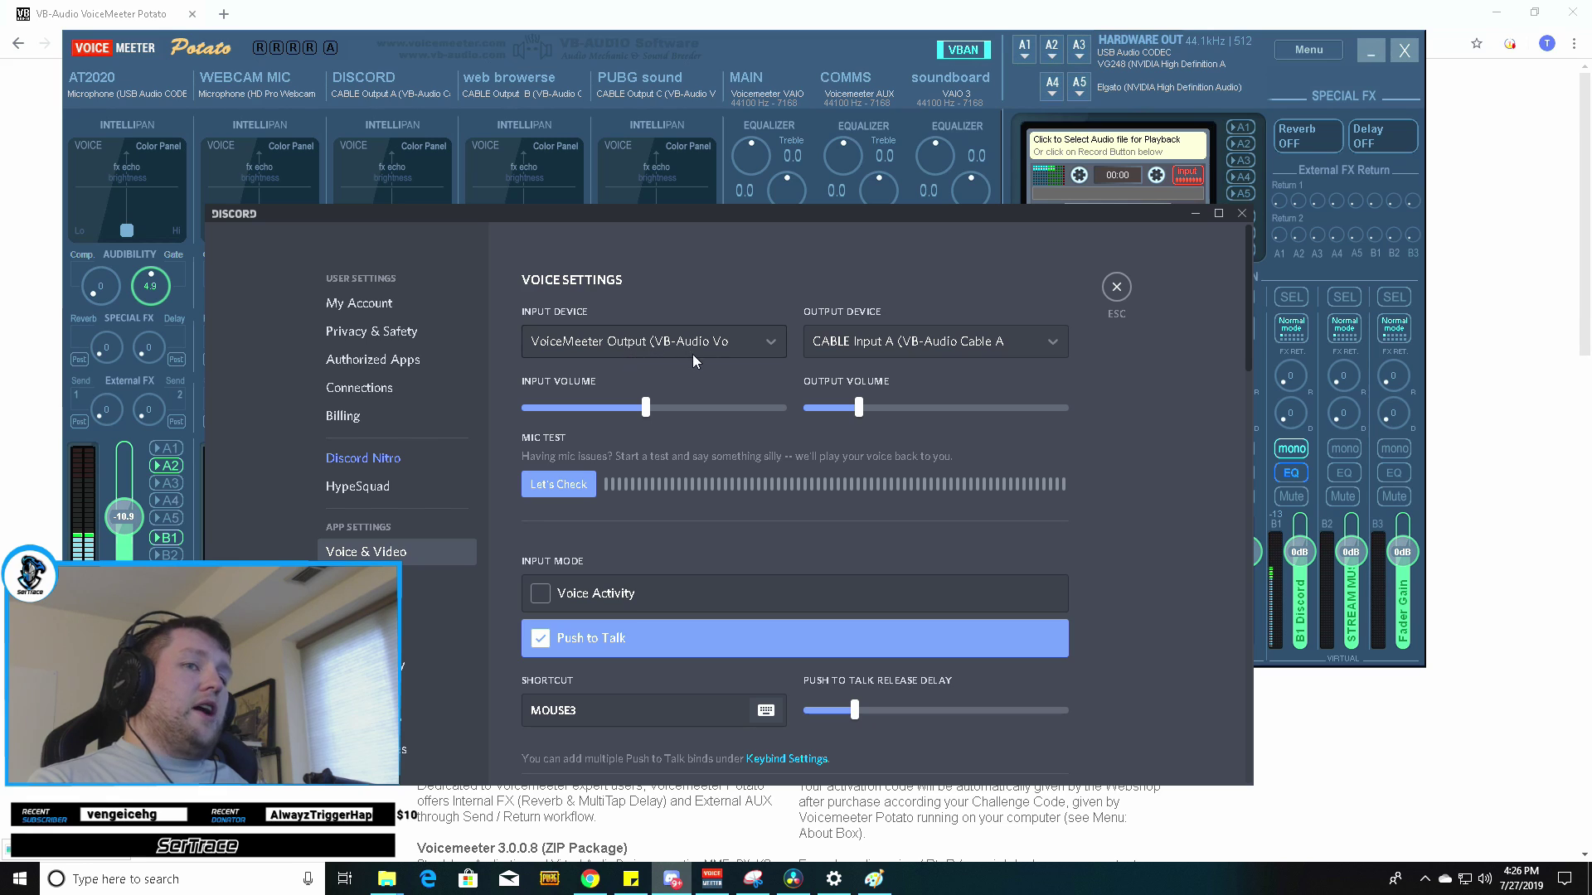
Shift the Discord window, close its user settings and minimize Discord to return to the Voicemeeter mixer
drag(985, 222, 816, 182)
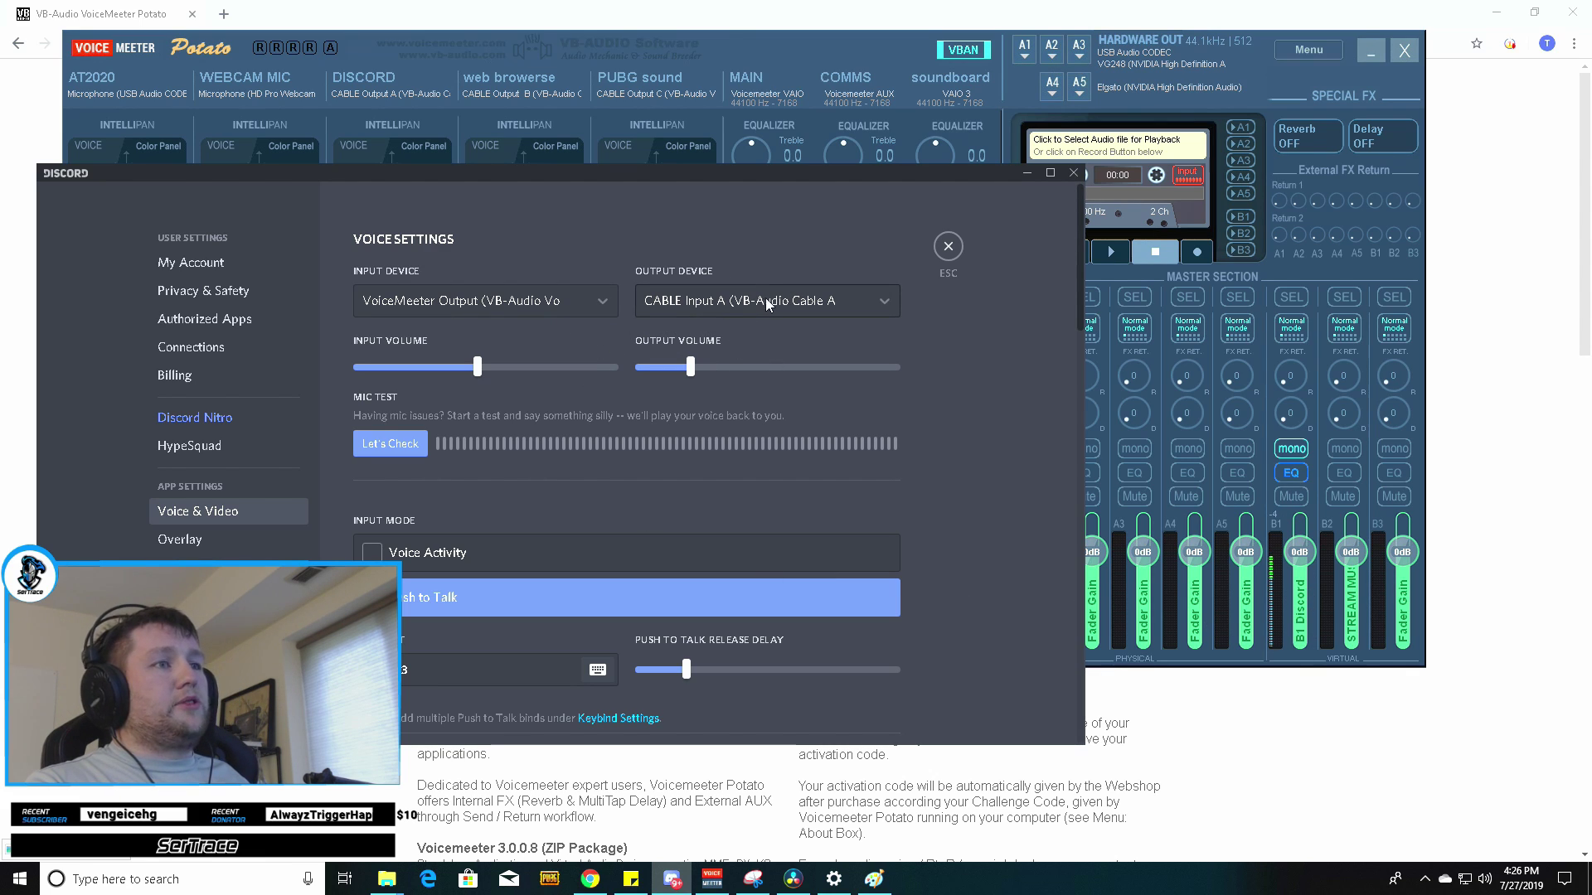
click(947, 246)
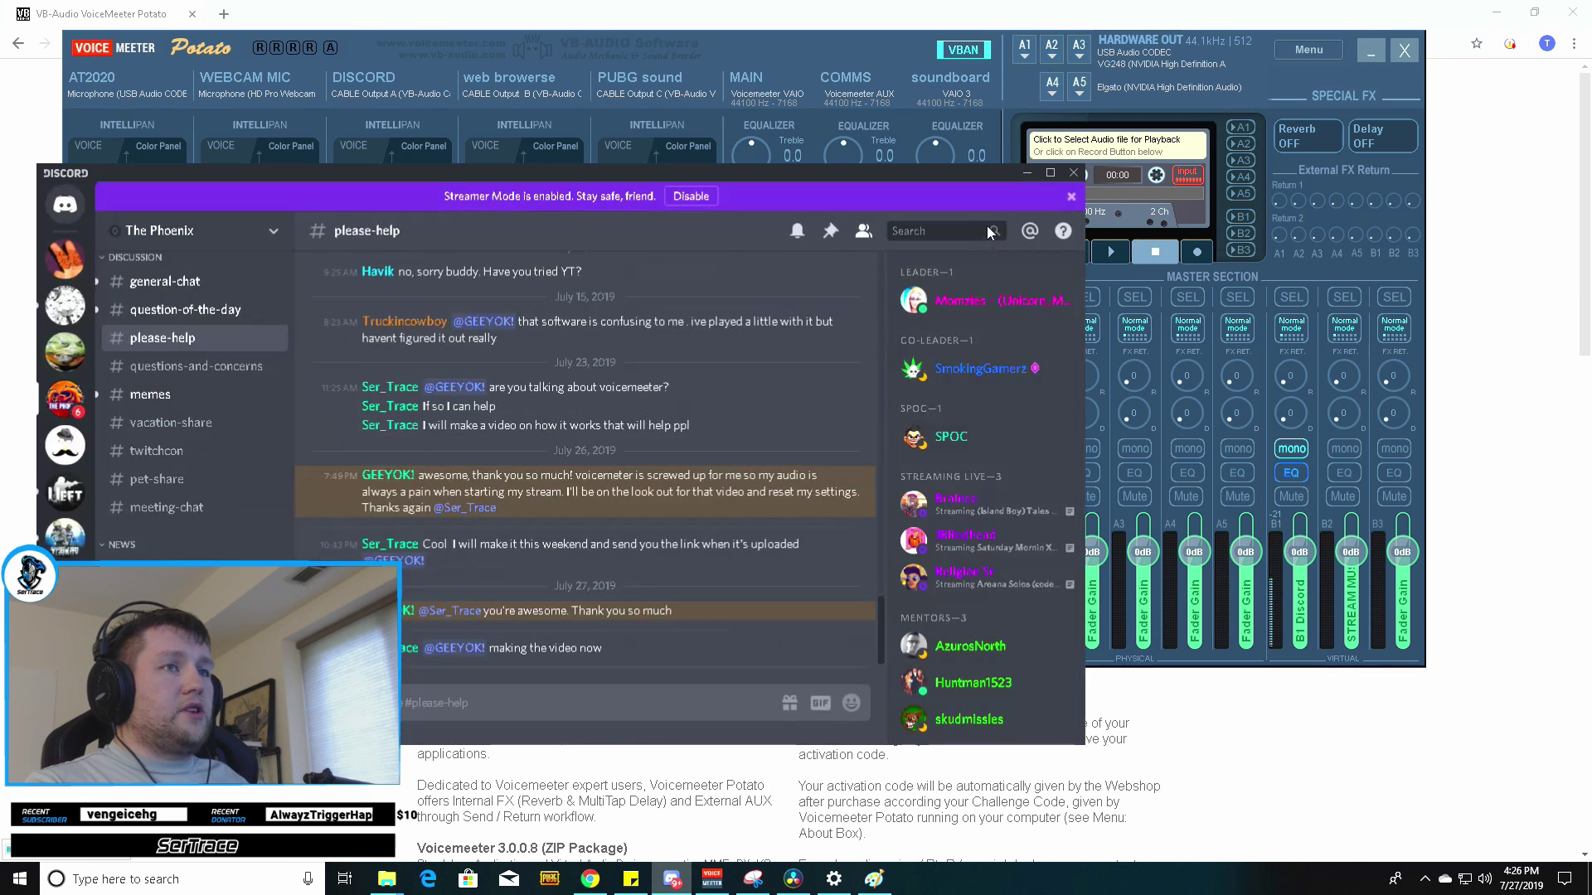
click(1026, 173)
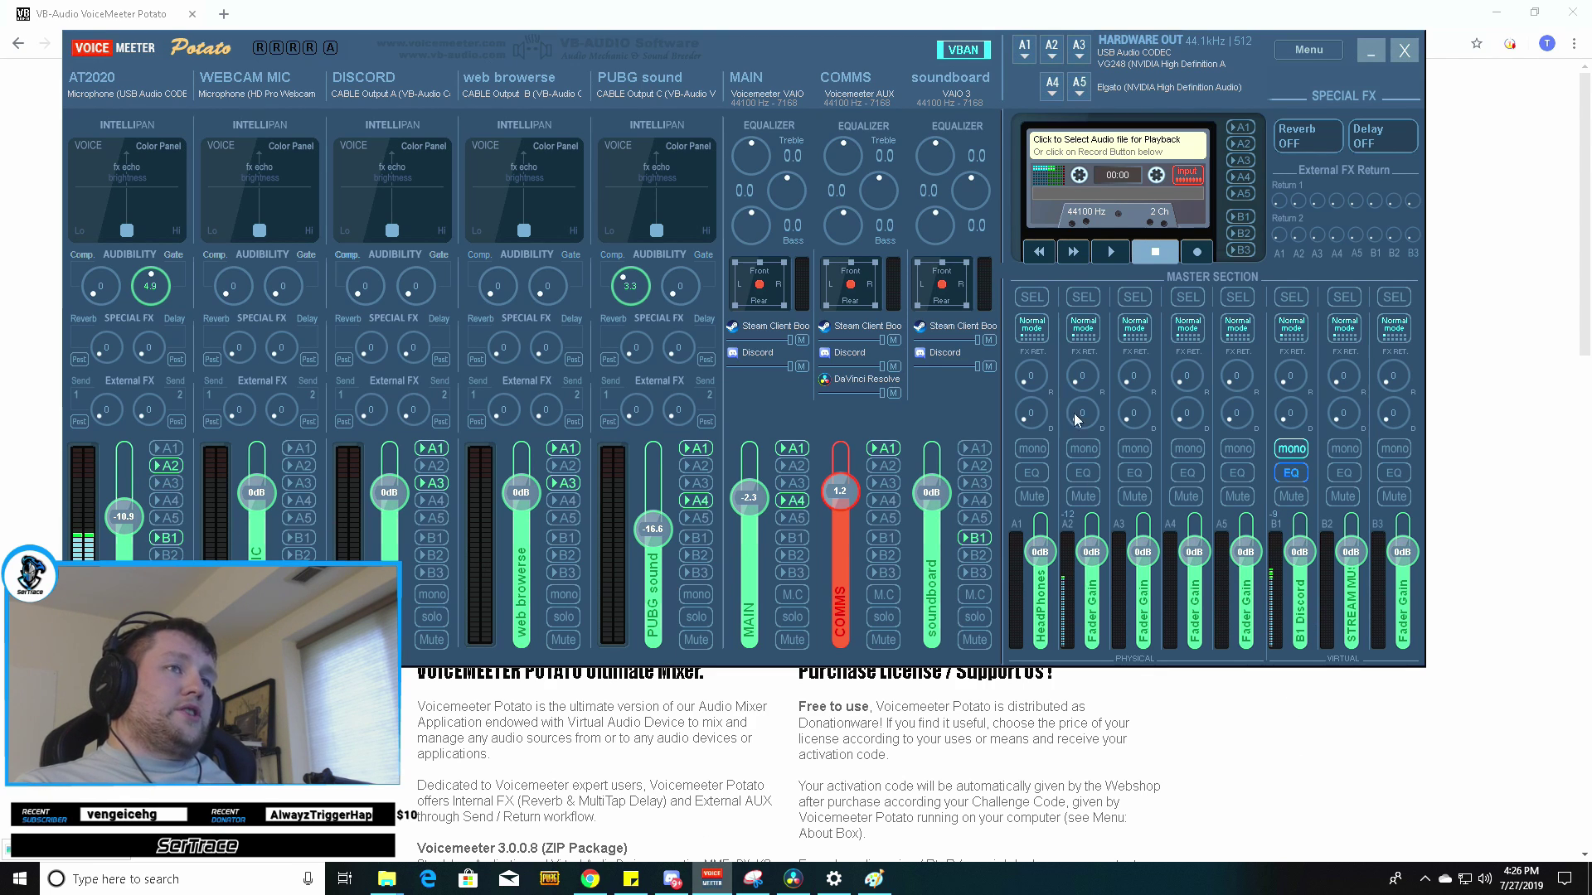
Examine the incoming and outgoing streams in the VBAN network configuration and close it
click(960, 50)
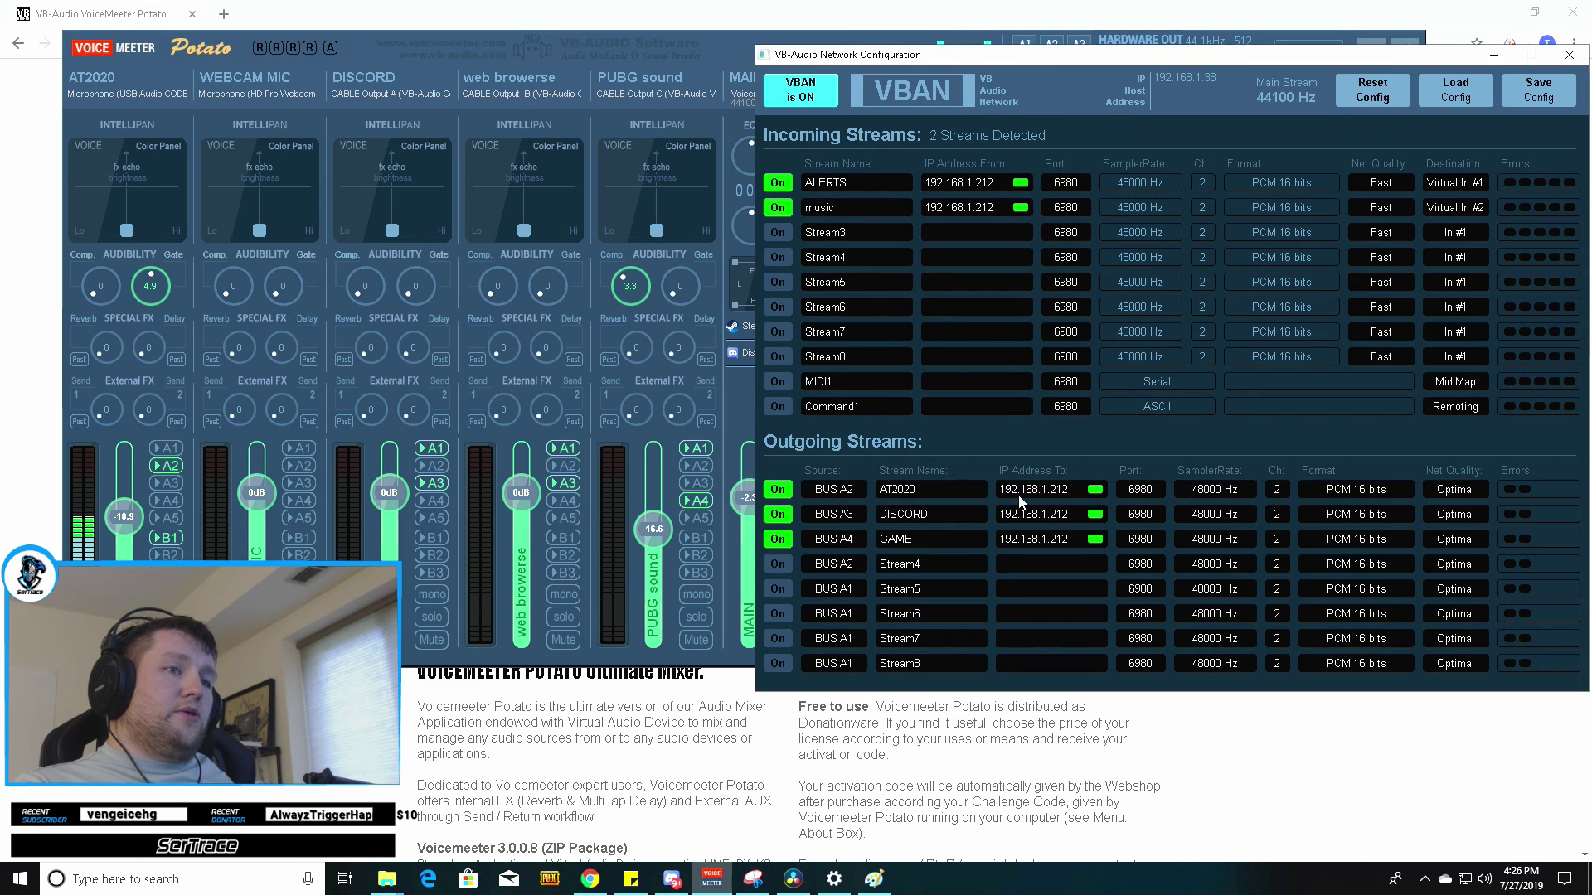
click(1568, 54)
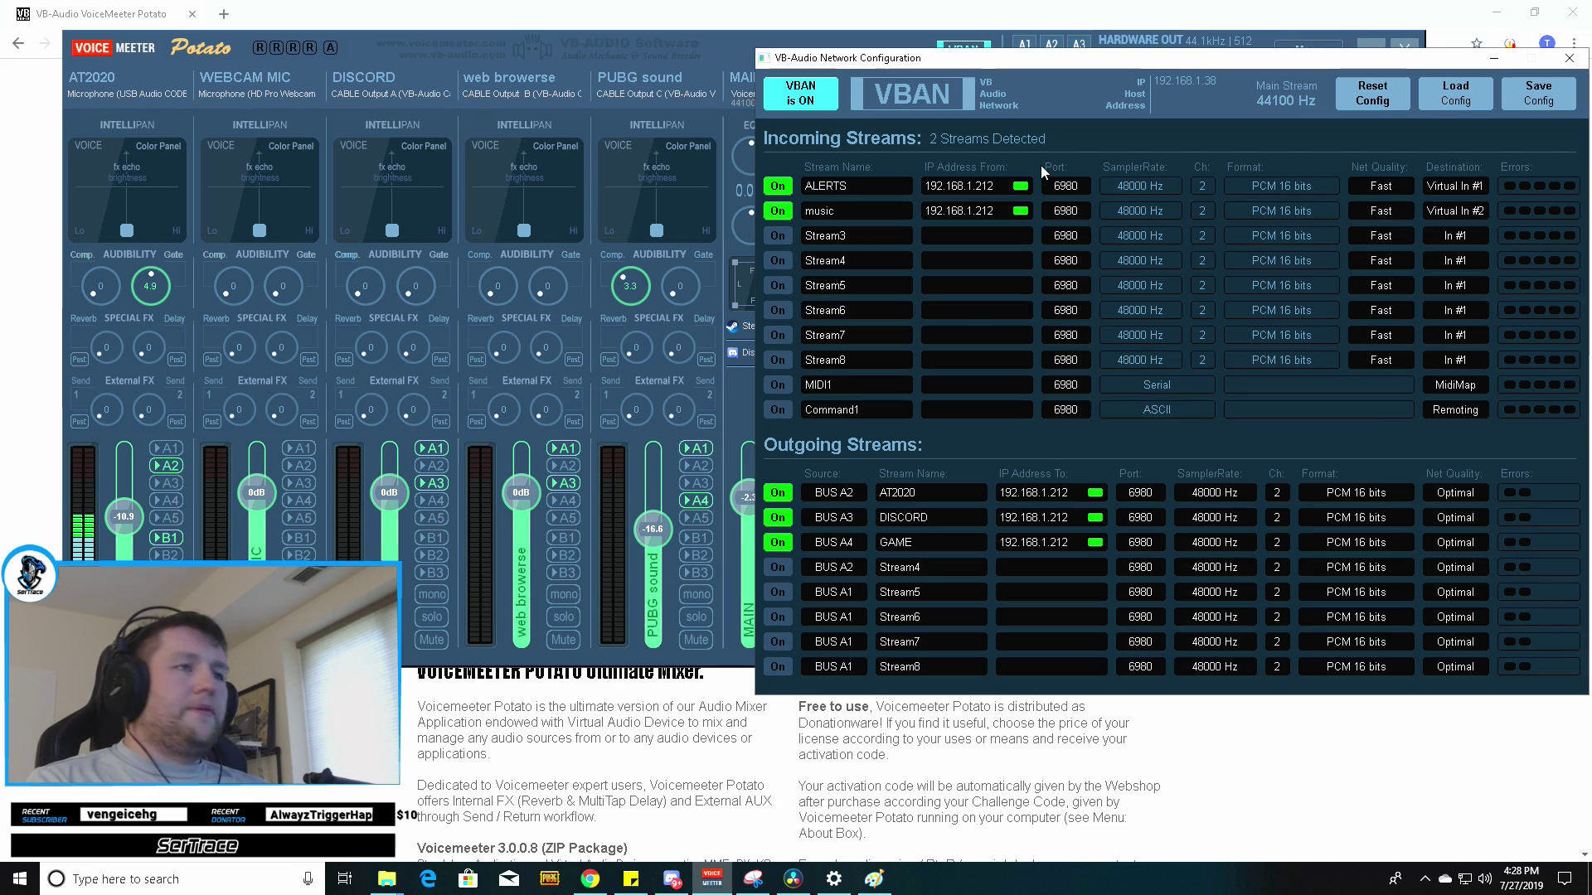
click(1569, 58)
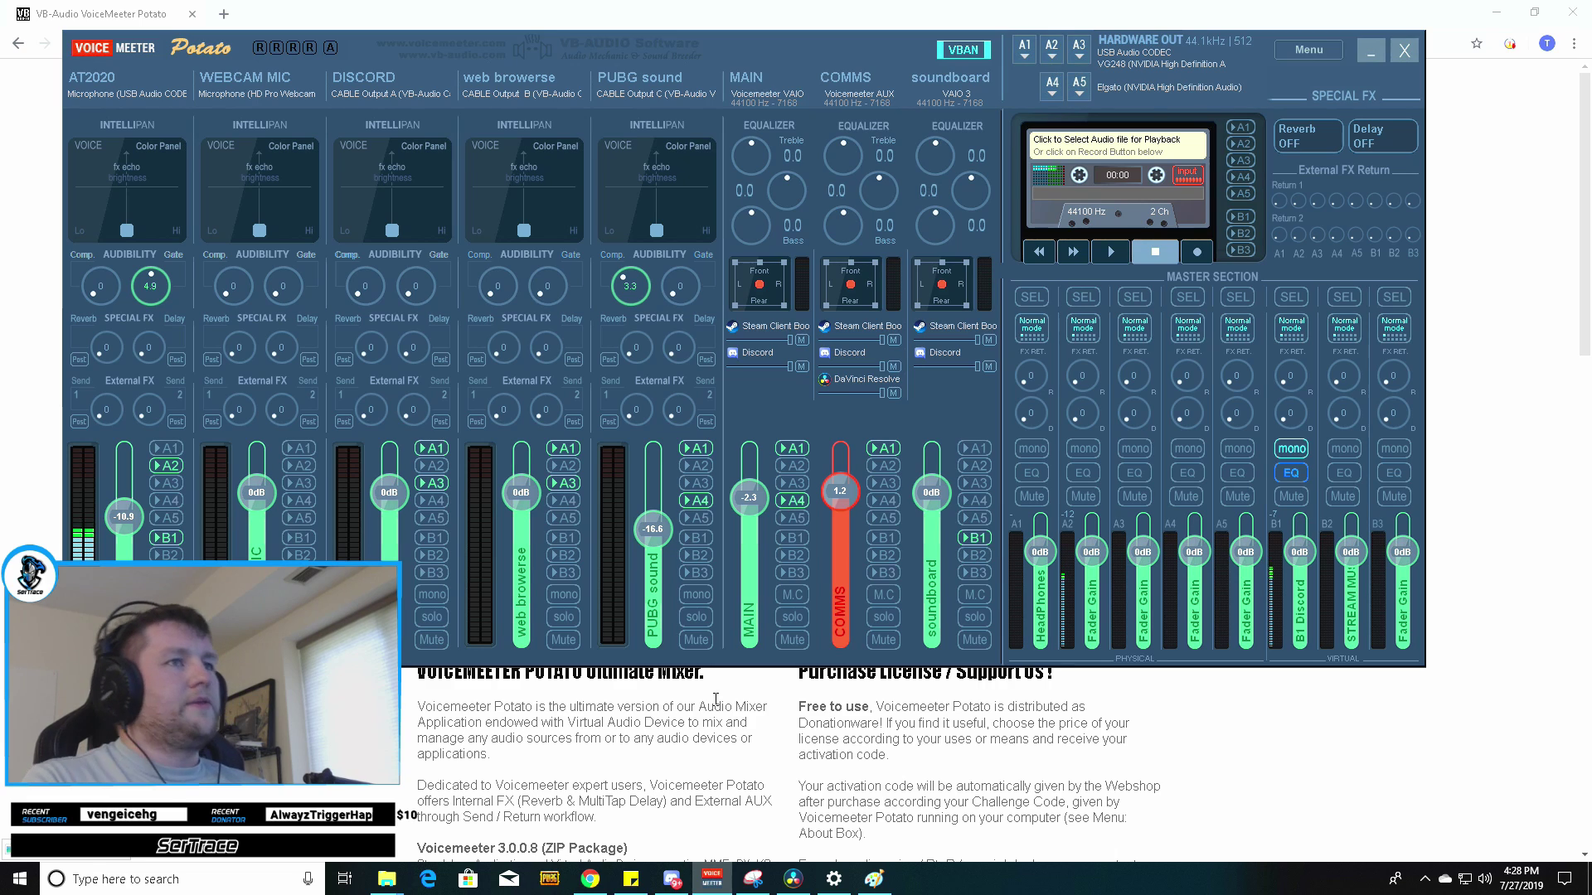
Route the COMMS strip to output A2 and compare it with the VBAN outgoing stream sources
click(883, 469)
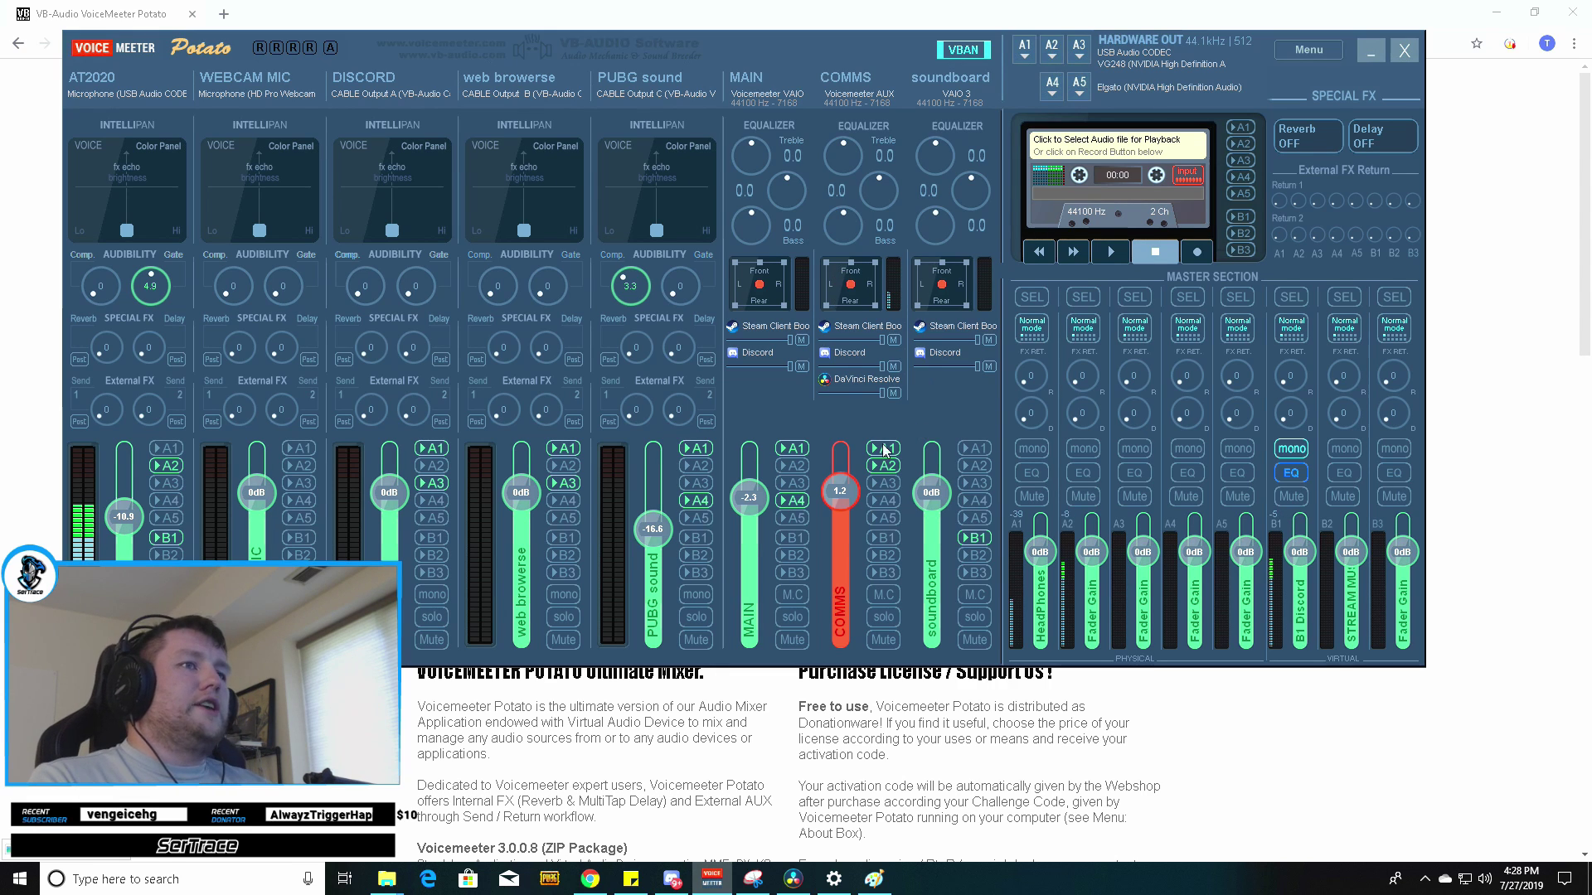
click(945, 53)
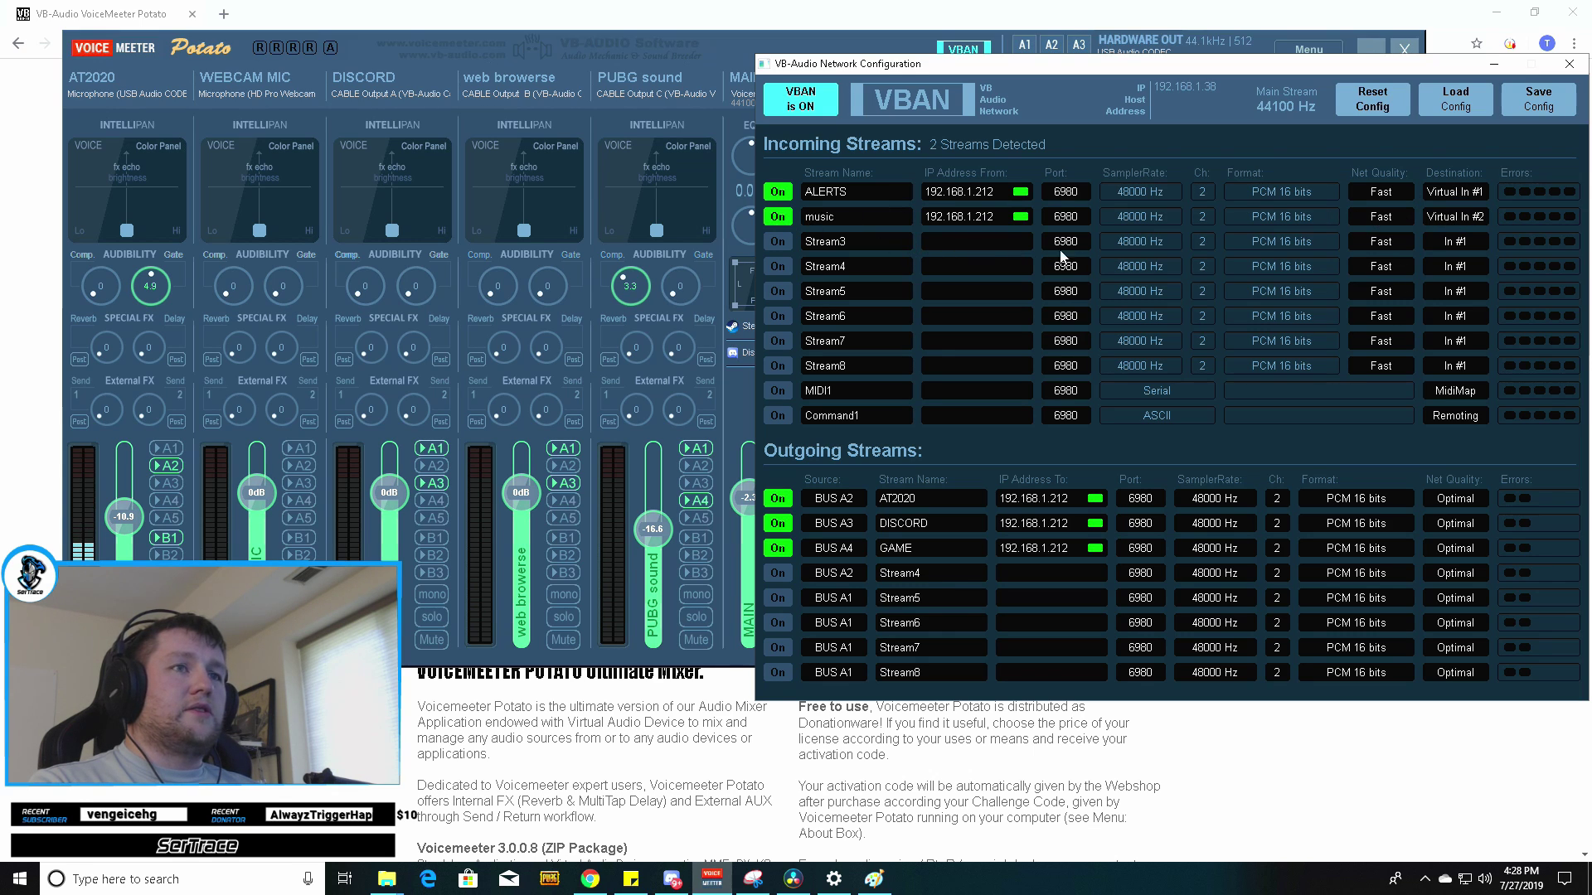
click(1490, 66)
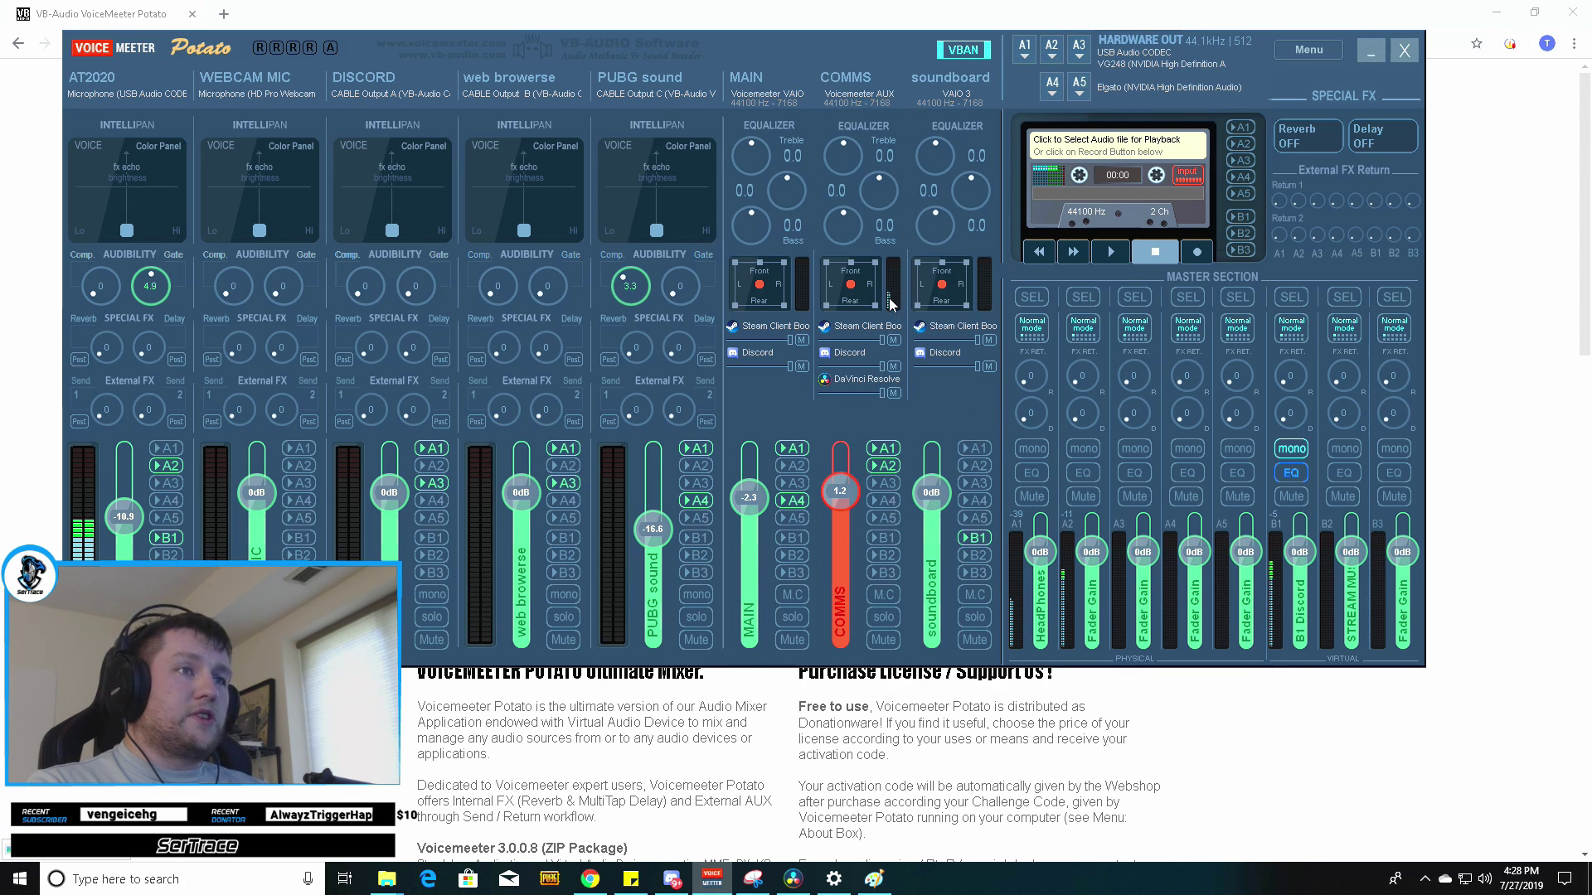
Review the destinations of the ALERTS and music streams and the outgoing AT2020, DISCORD and GAME streams in VBAN
click(963, 50)
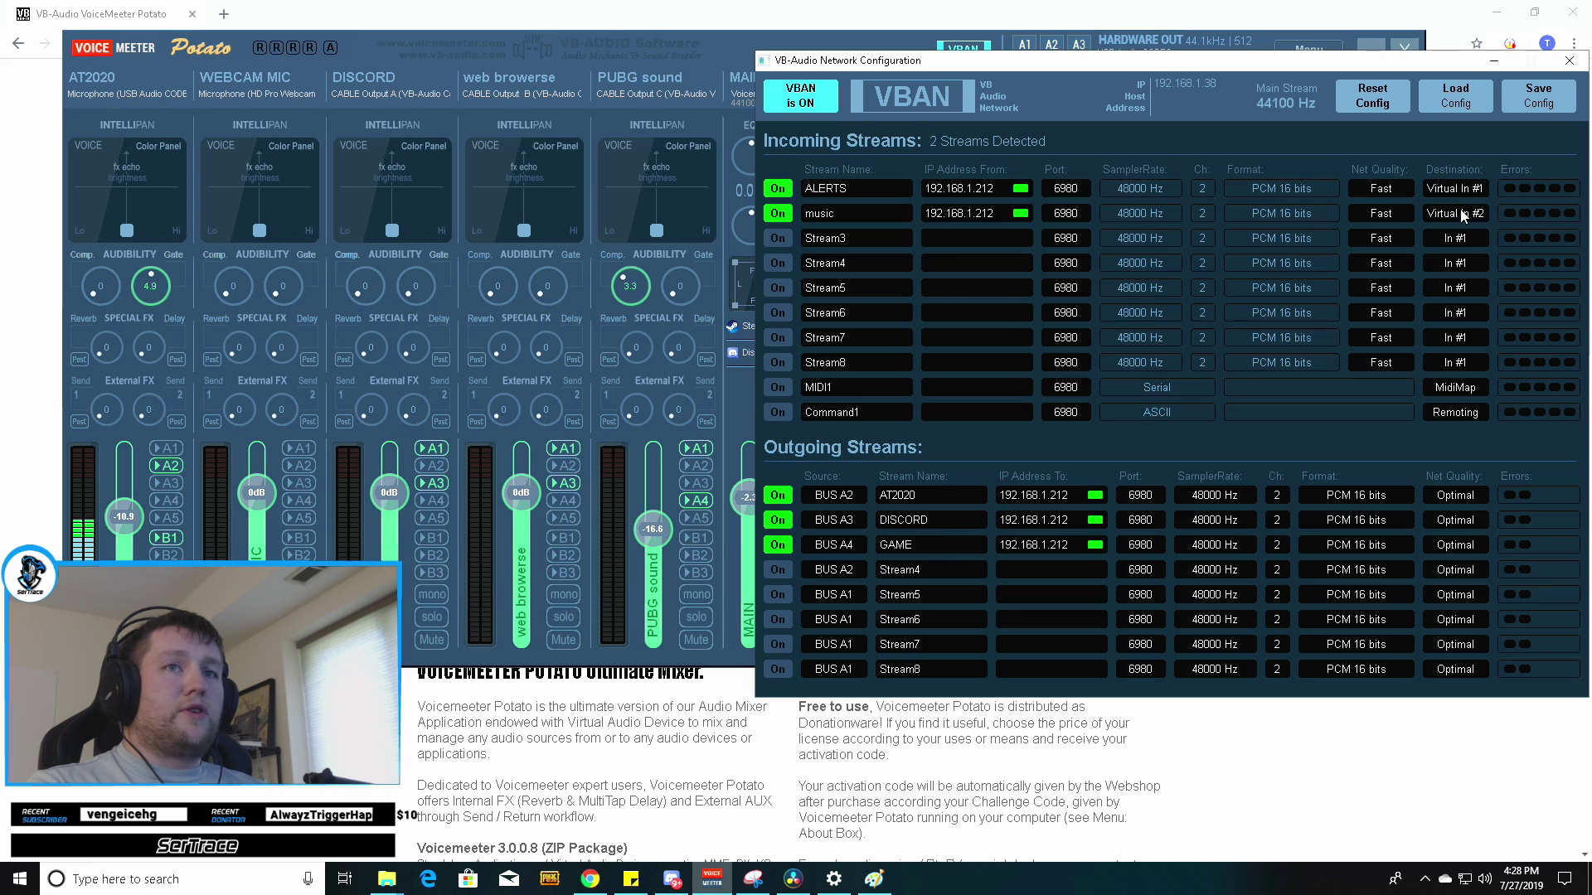
click(1570, 60)
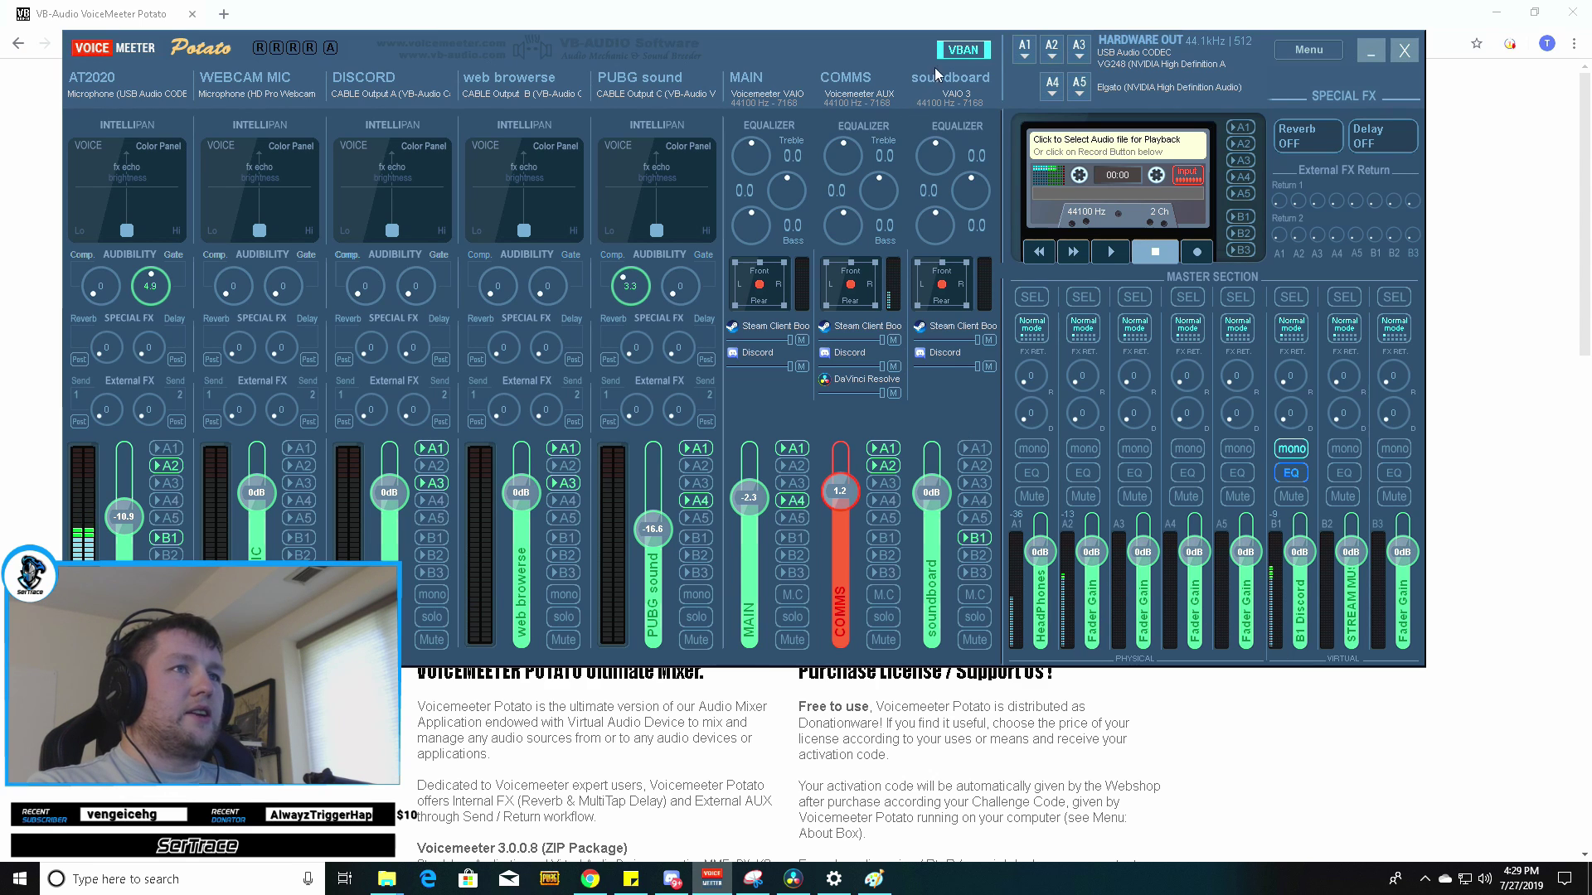
click(961, 51)
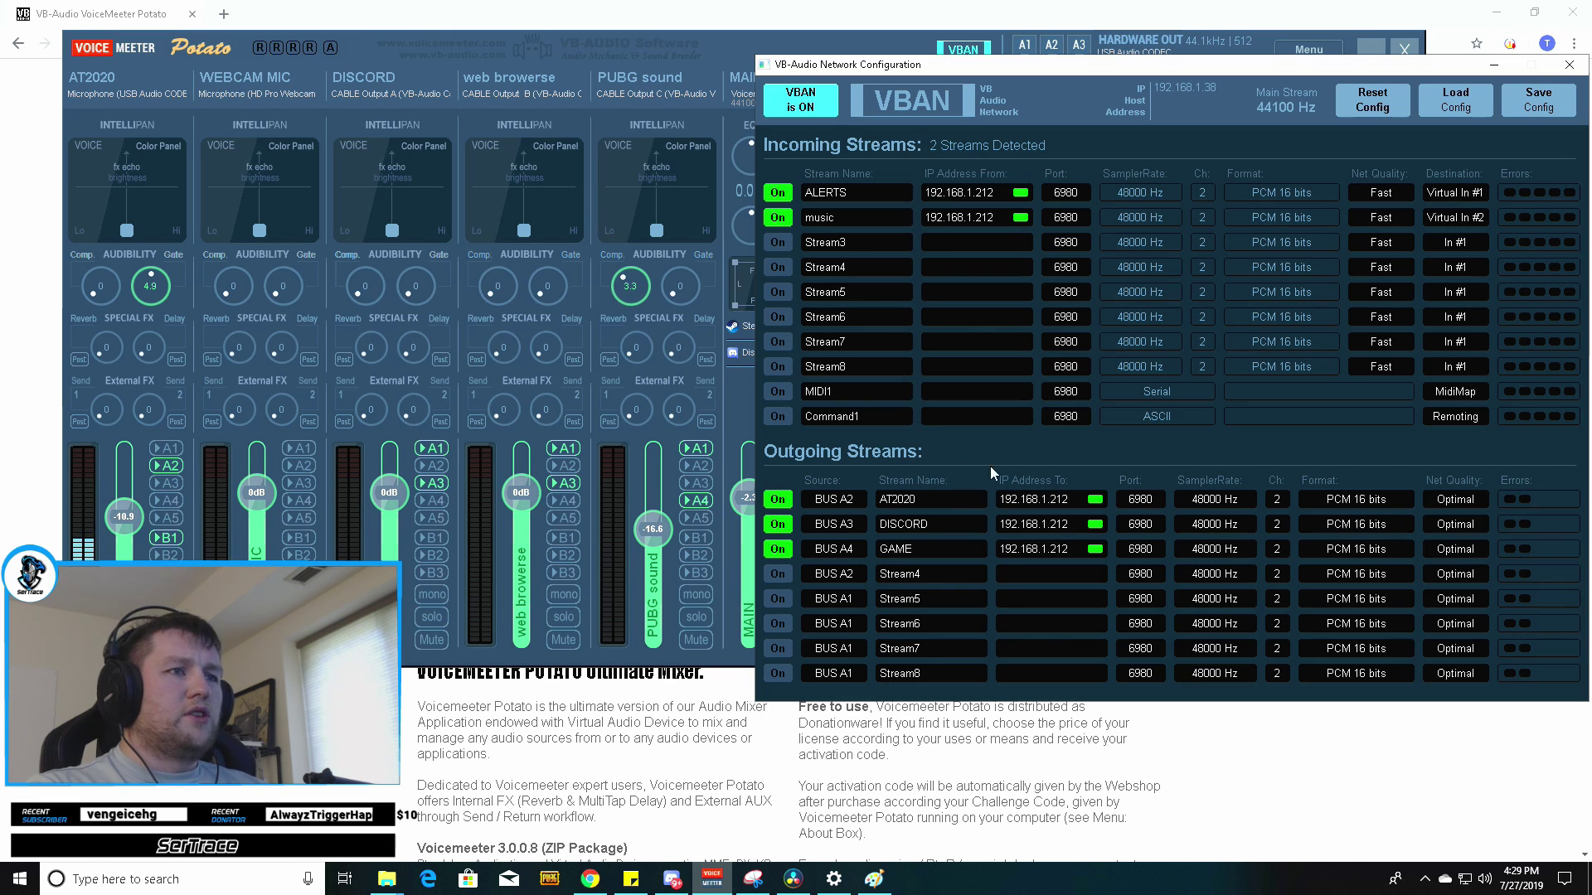
click(1497, 66)
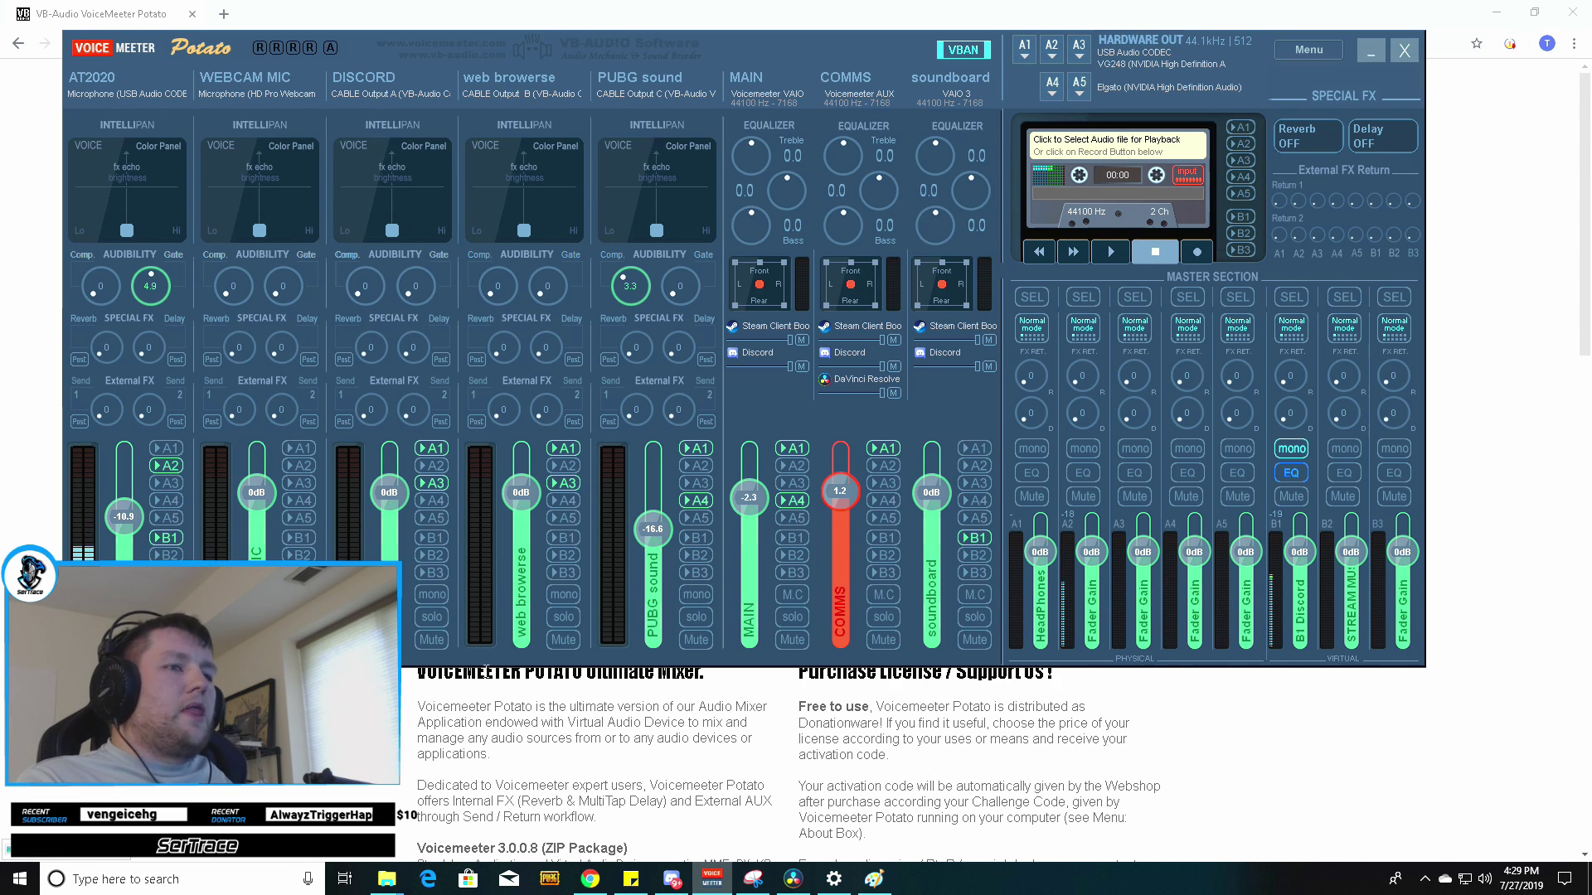
Toggle output A1 on the AT2020 microphone strip on and off again twice
click(155, 451)
click(154, 450)
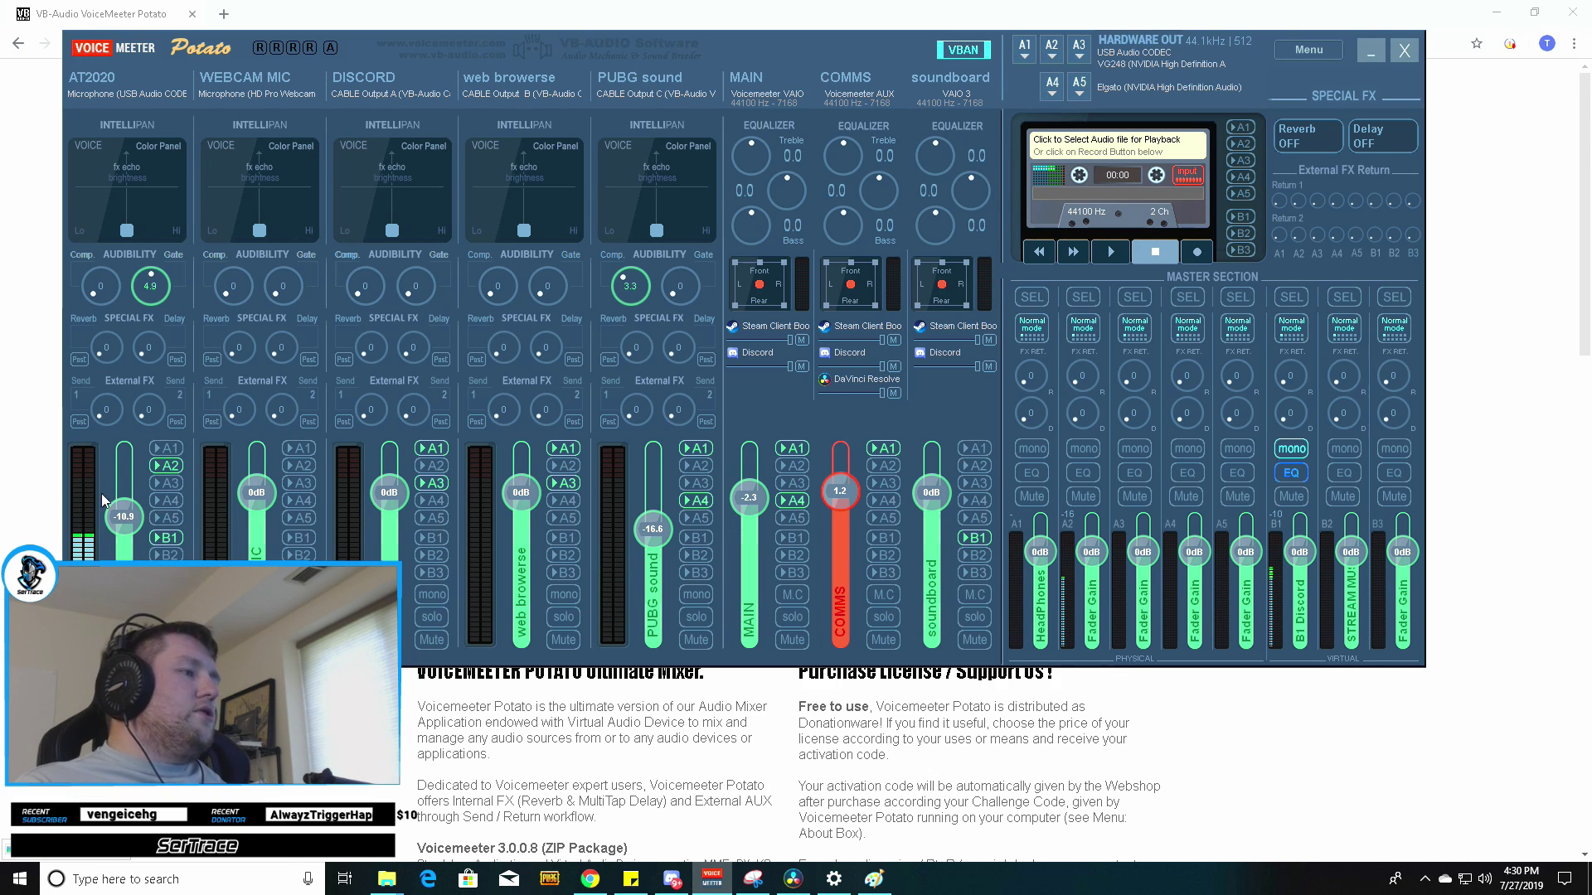
click(161, 450)
click(162, 452)
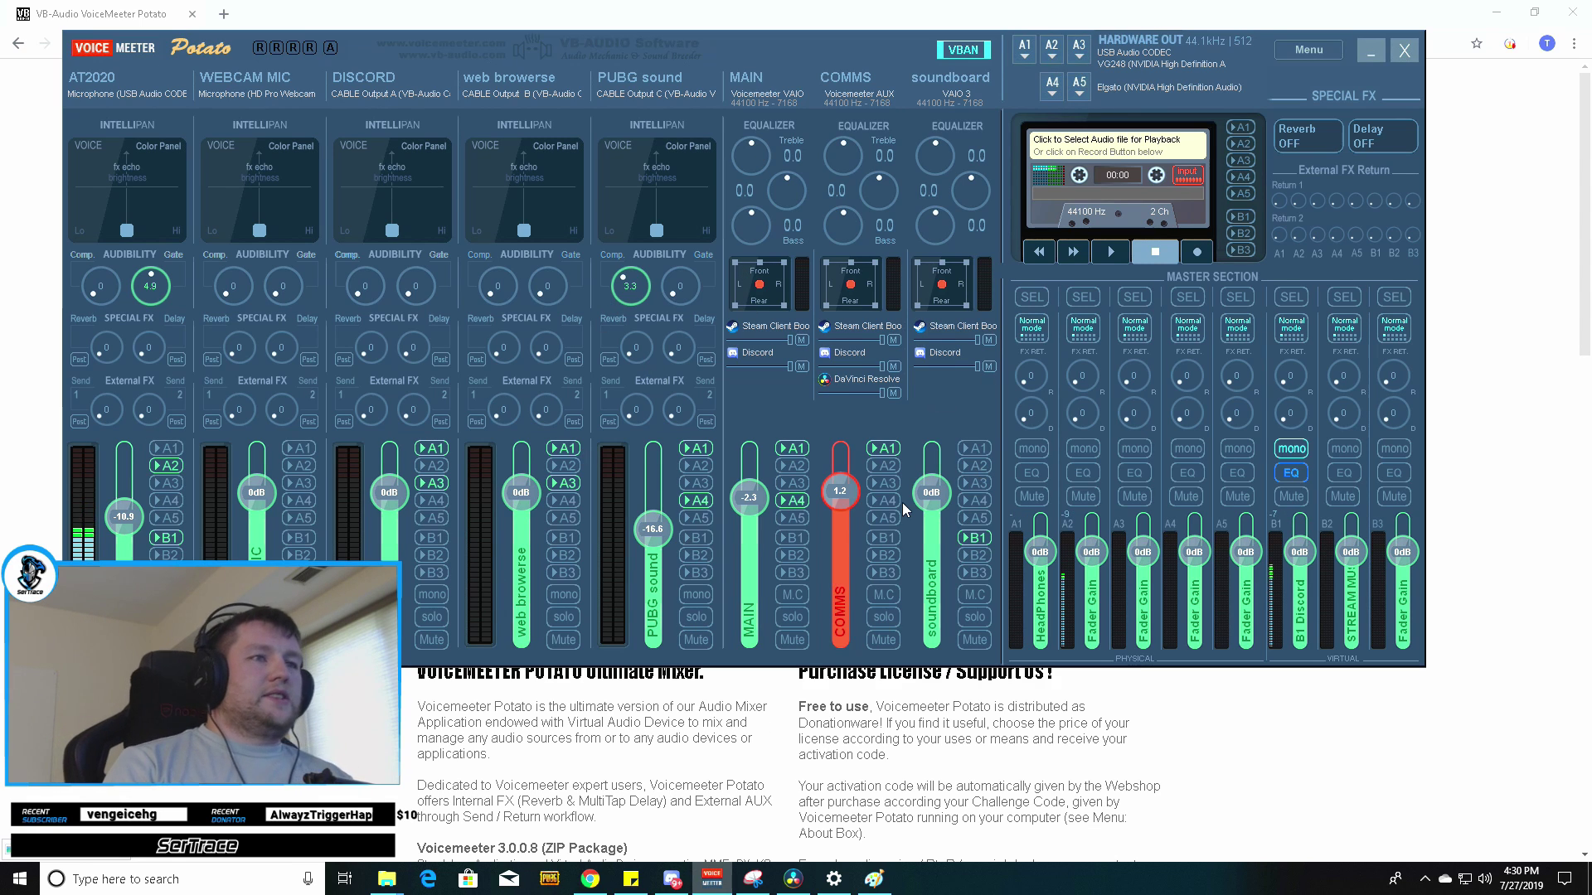
Reposition the Voicemeeter window on the desktop and look up the Restart Audio Engine command without running it
drag(351, 574, 433, 638)
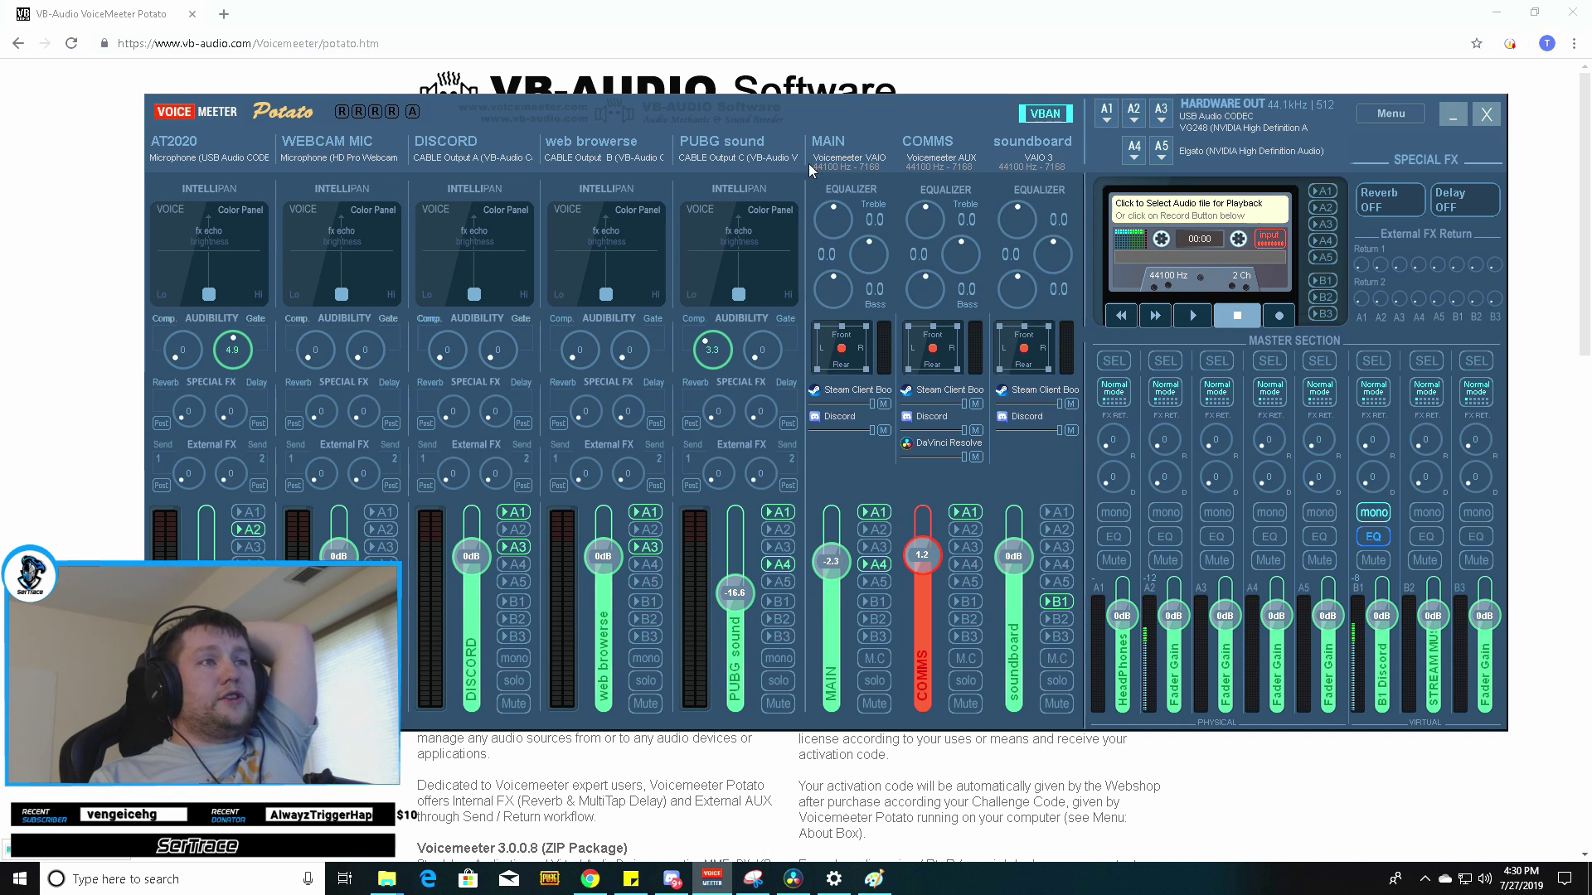
drag(799, 117, 769, 104)
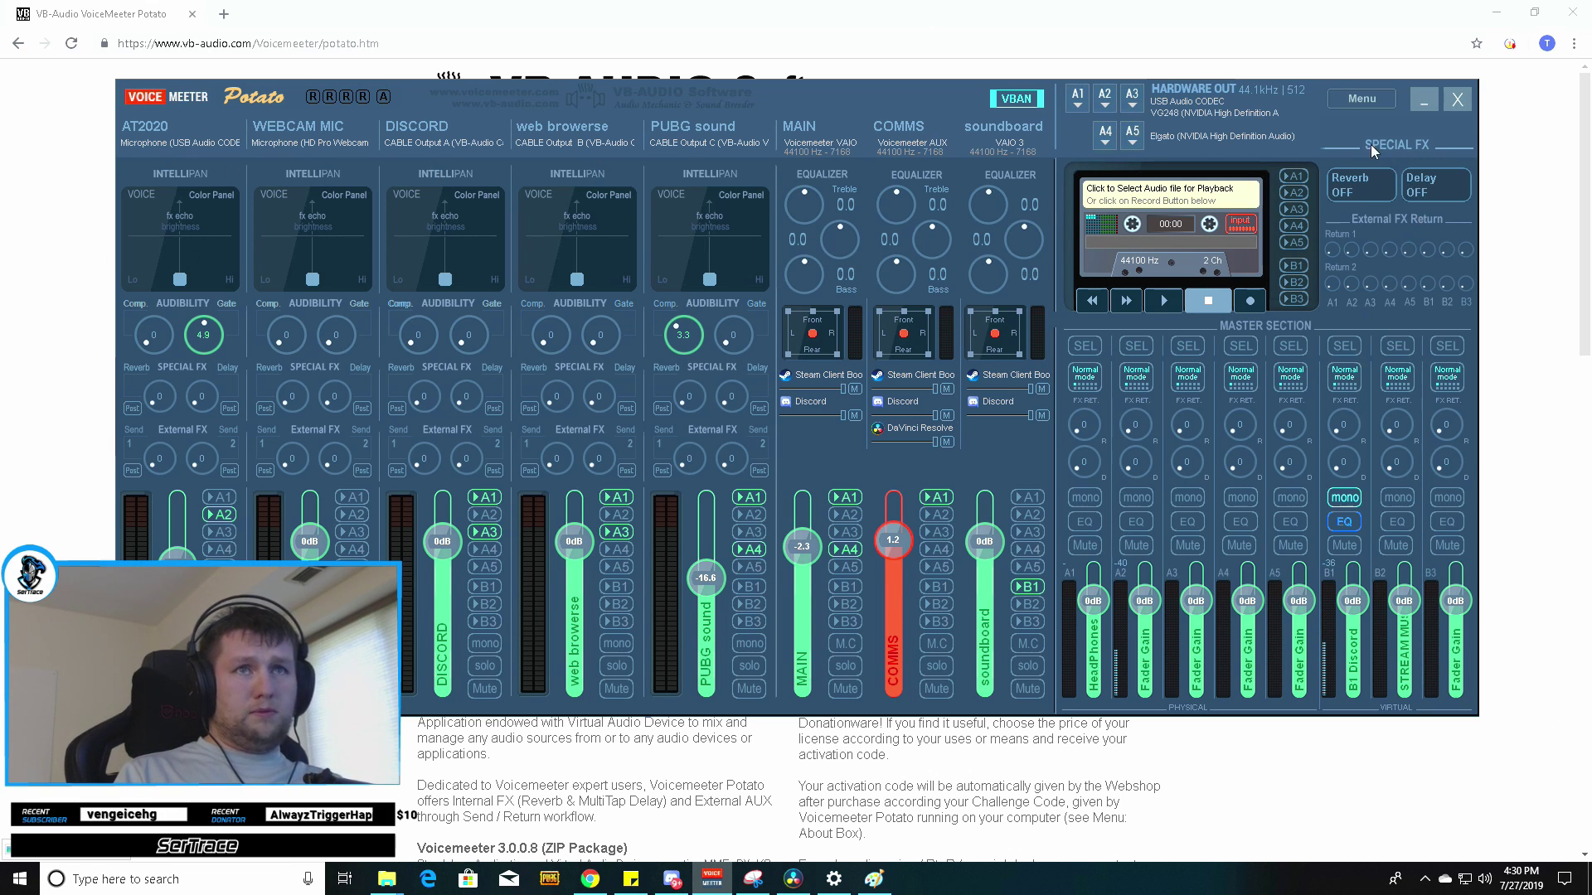
click(1362, 99)
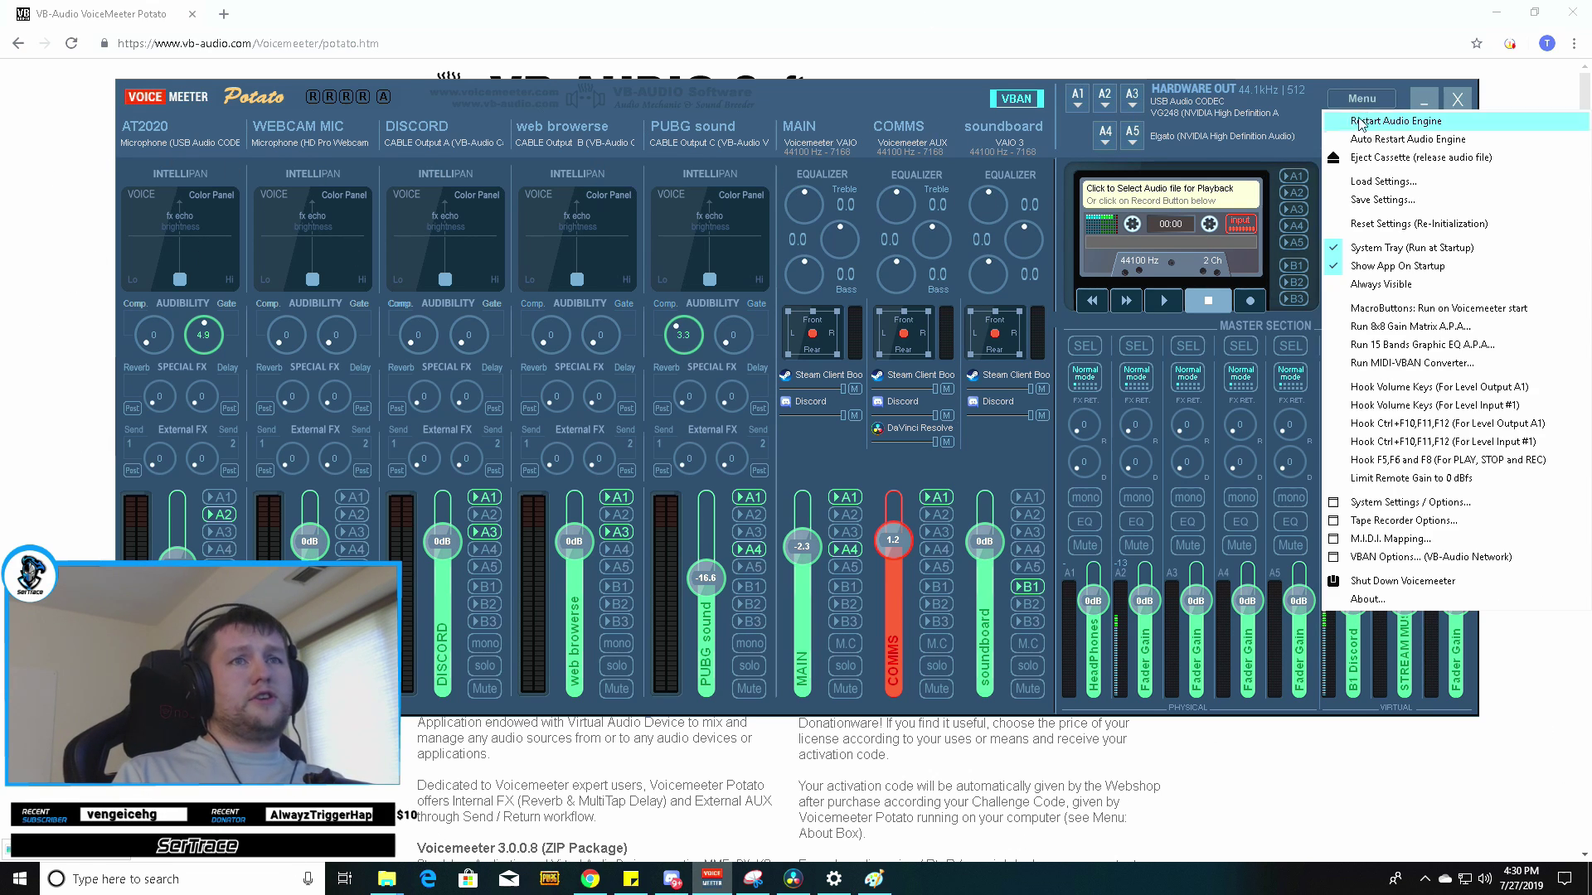
click(1277, 106)
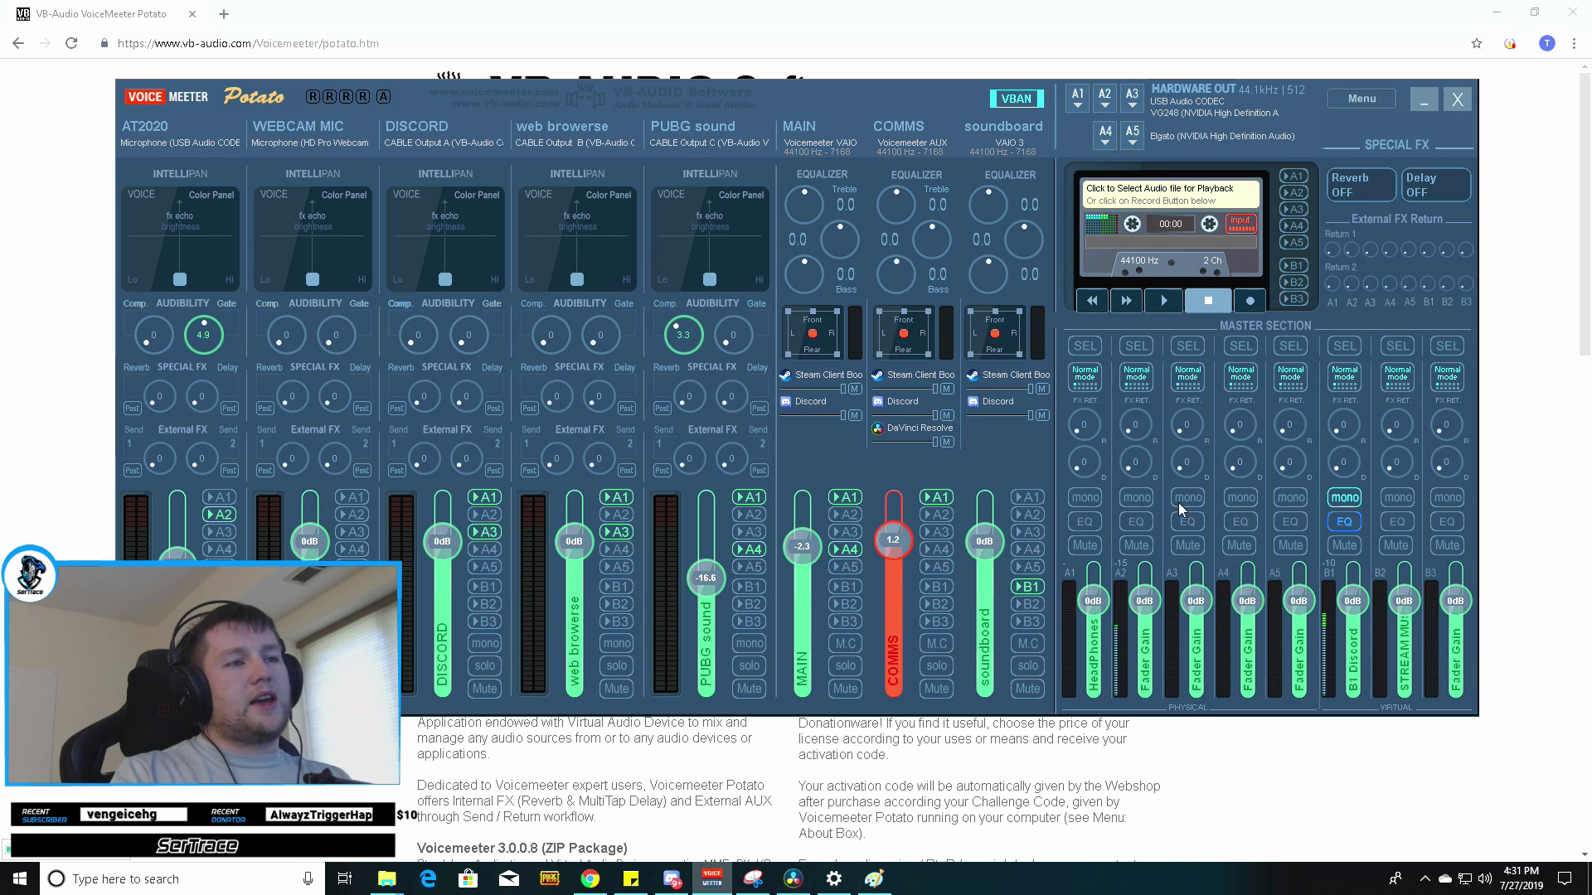
Reset the COMMS strip's fader gain to 0 dB
click(849, 549)
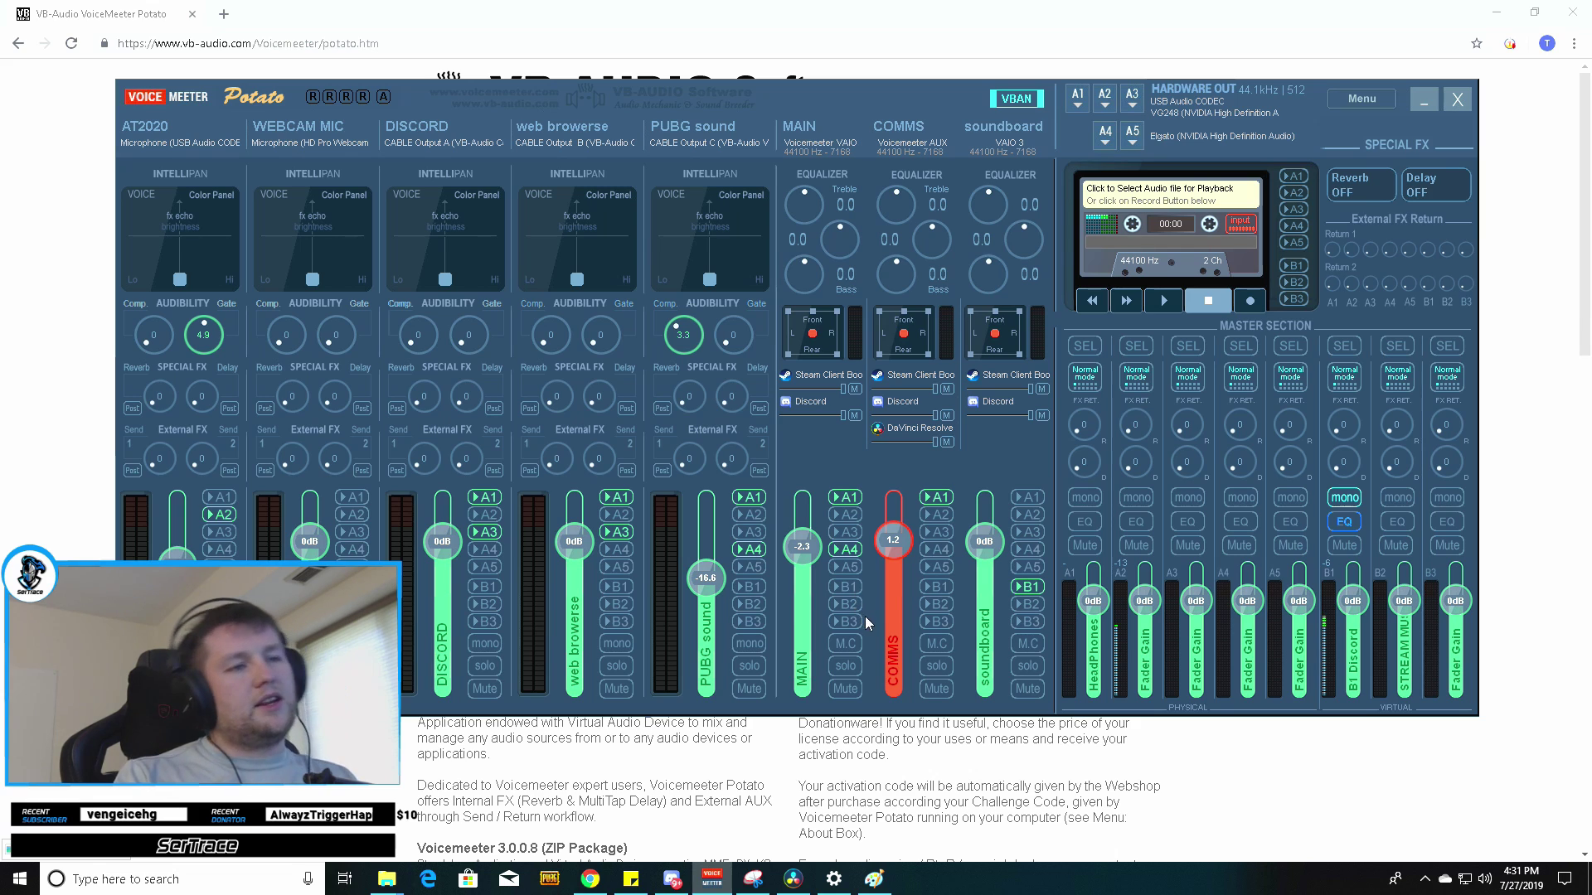
double_click(889, 537)
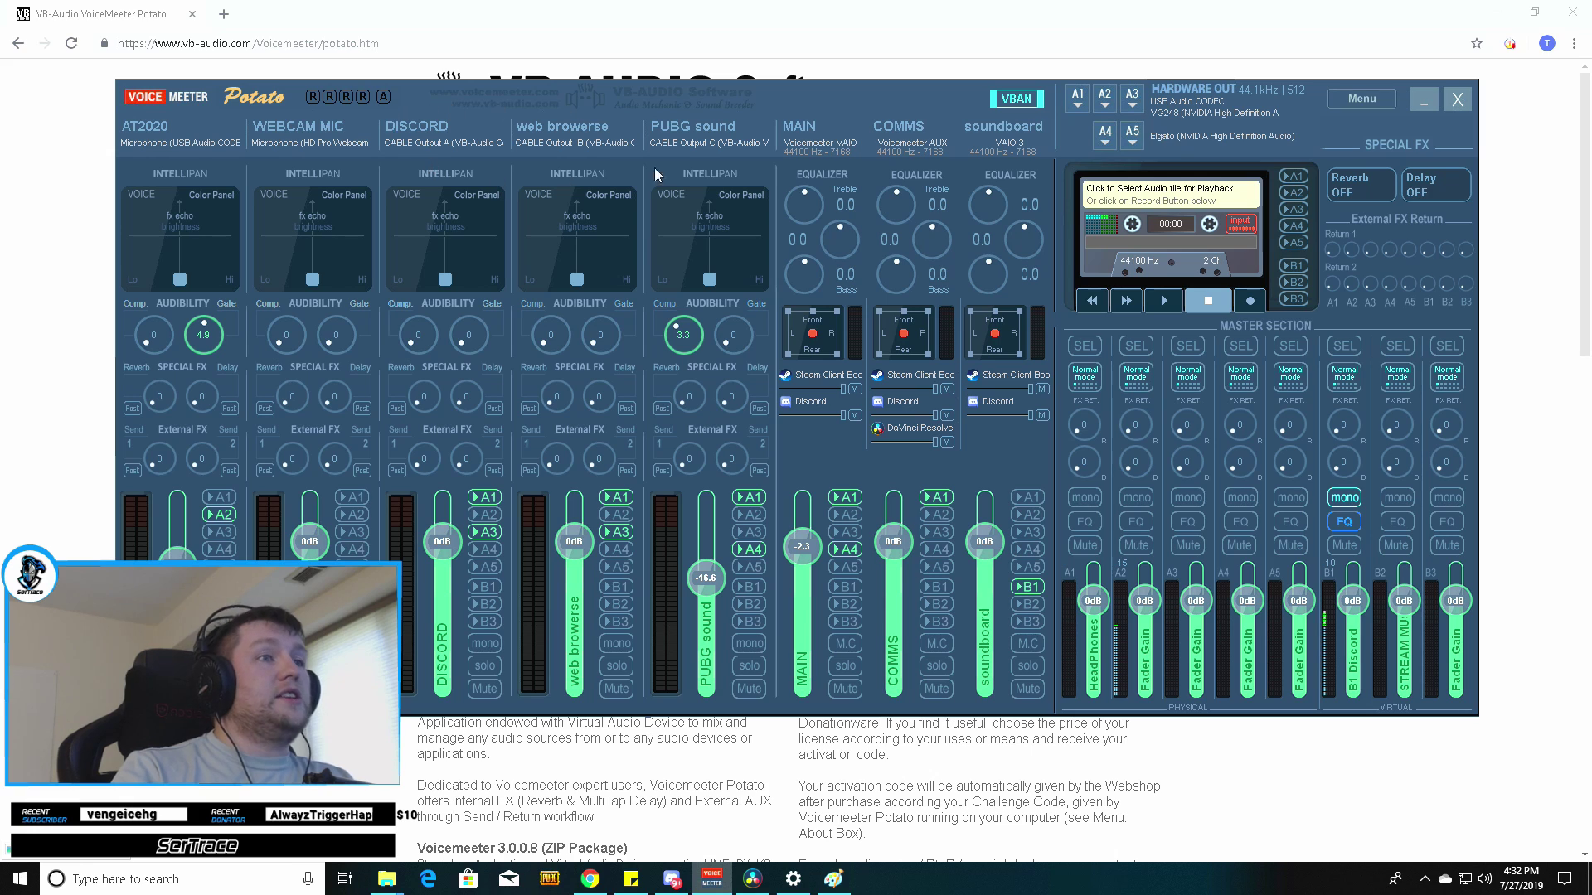
Open the VBAN network configuration to view its incoming and outgoing streams, and close it again
mouse_move(604, 886)
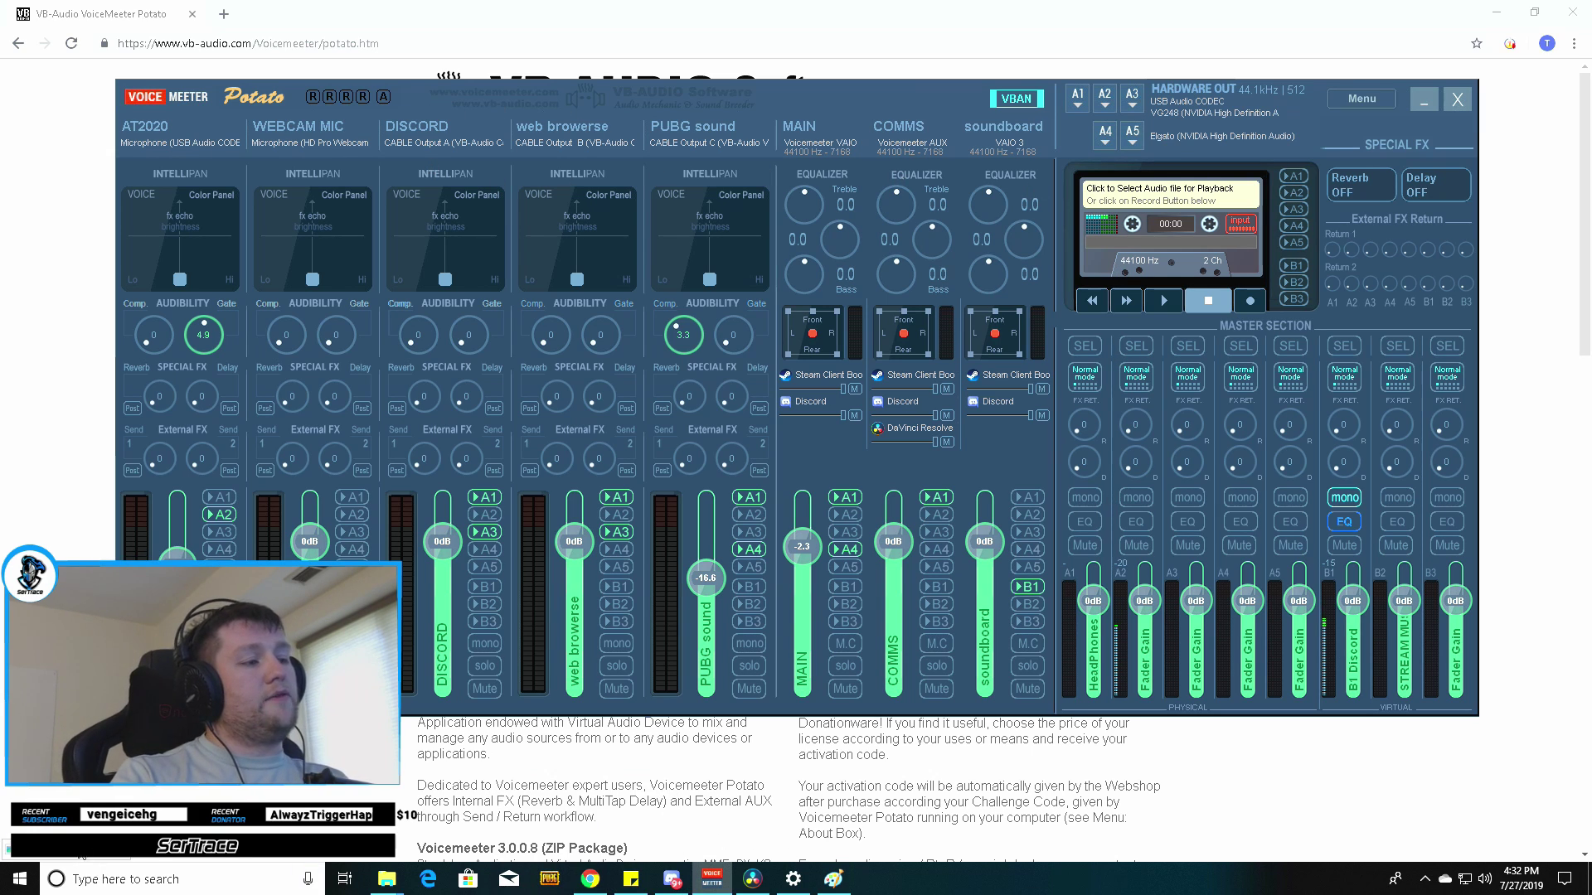
double_click(48, 855)
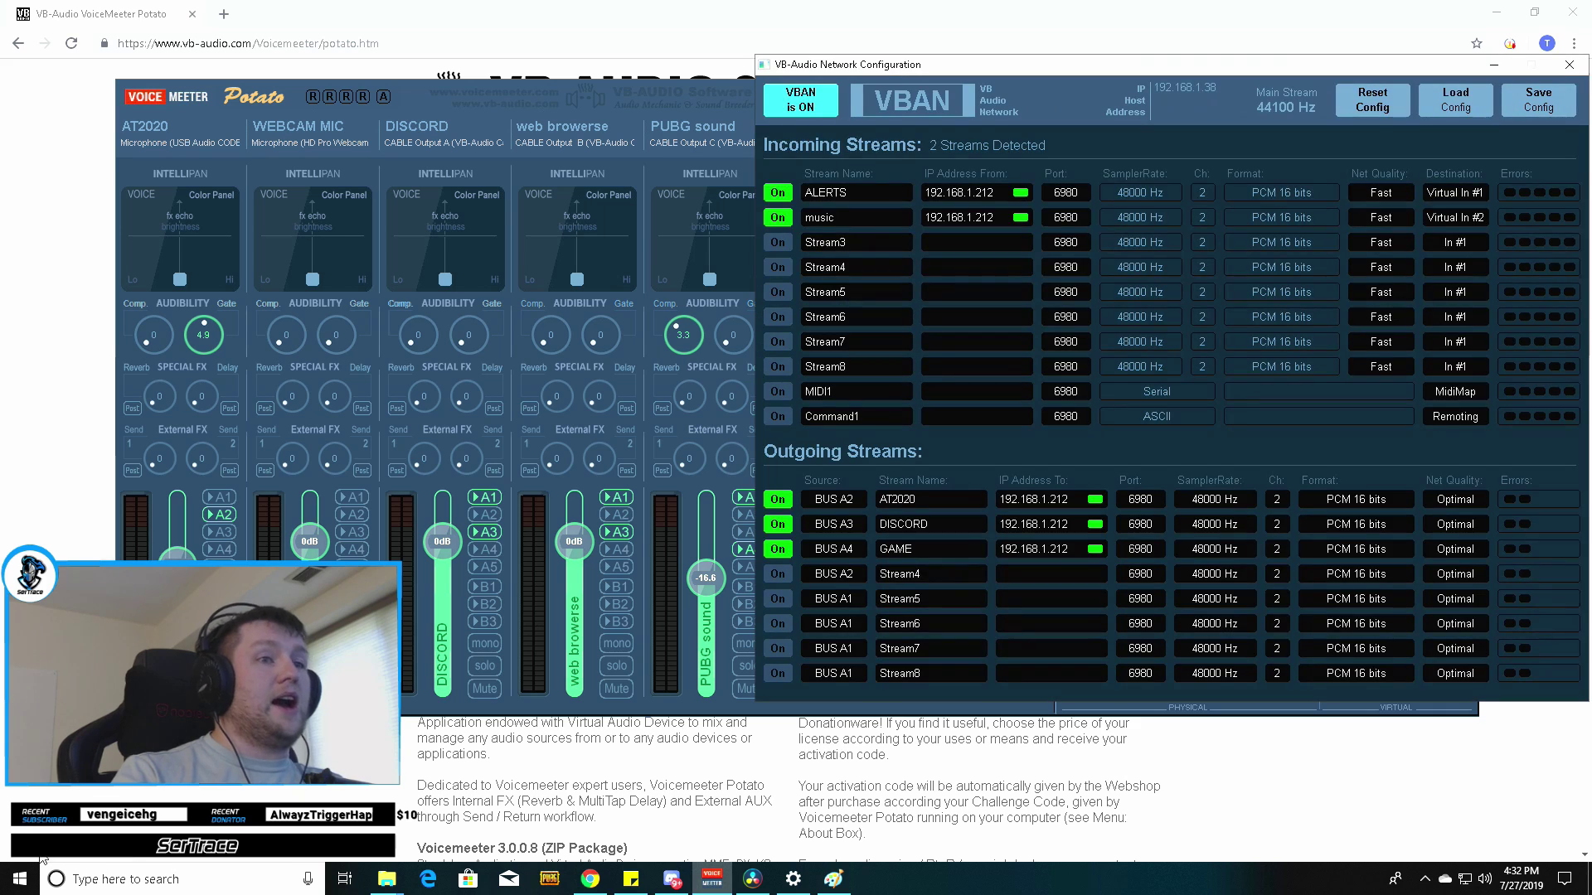
click(1573, 64)
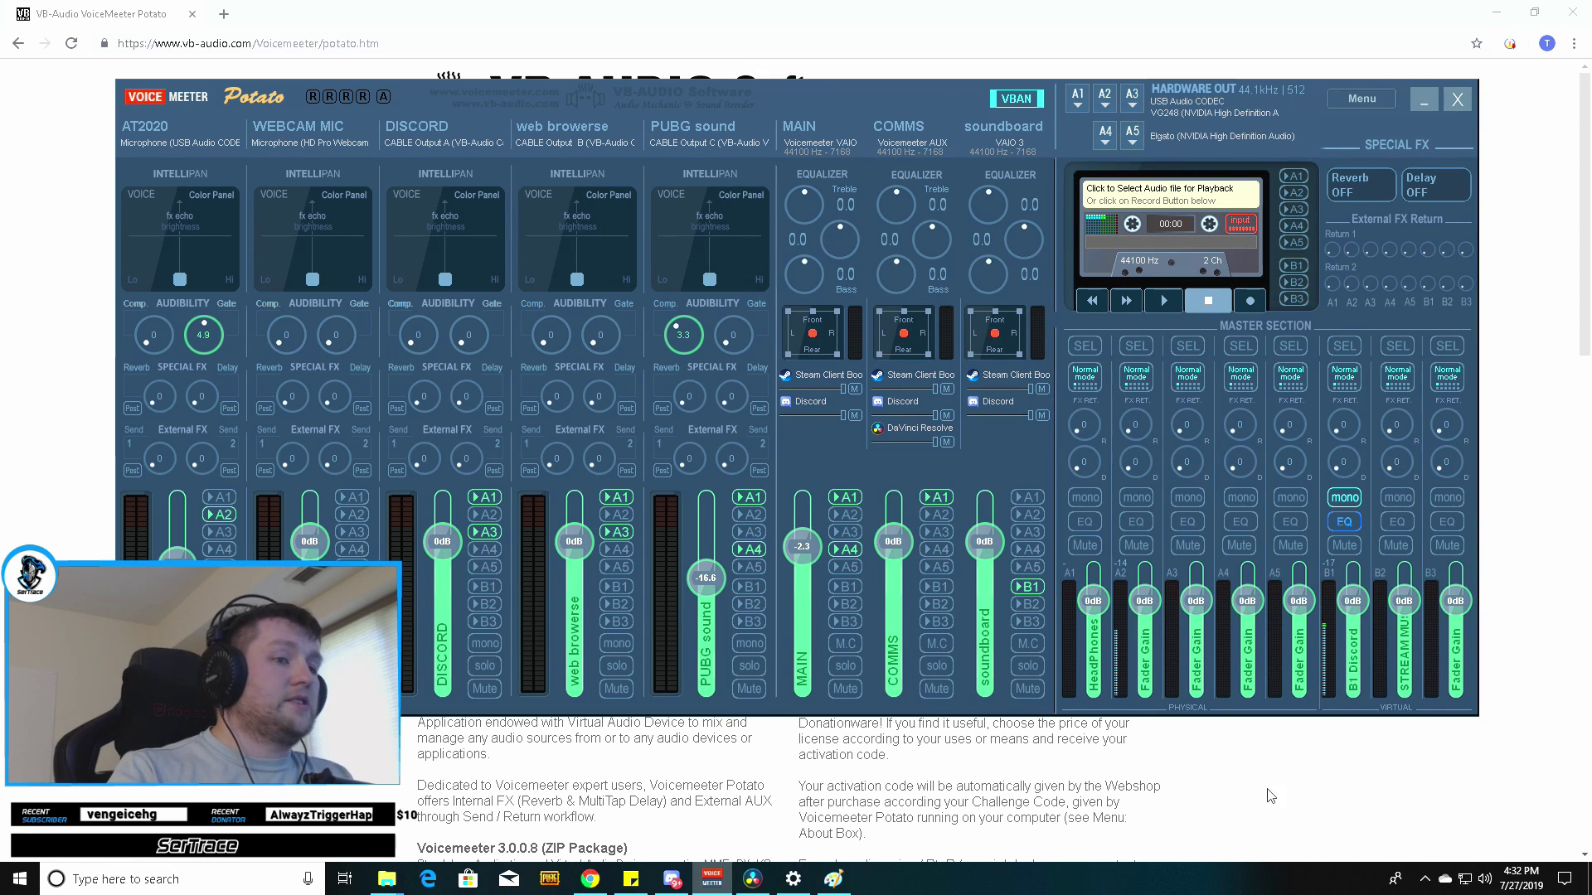
Open the Windows Sound playback device list and examine the CABLE Input A, B and C and VoiceMeeter input entries
right_click(1490, 881)
click(1474, 829)
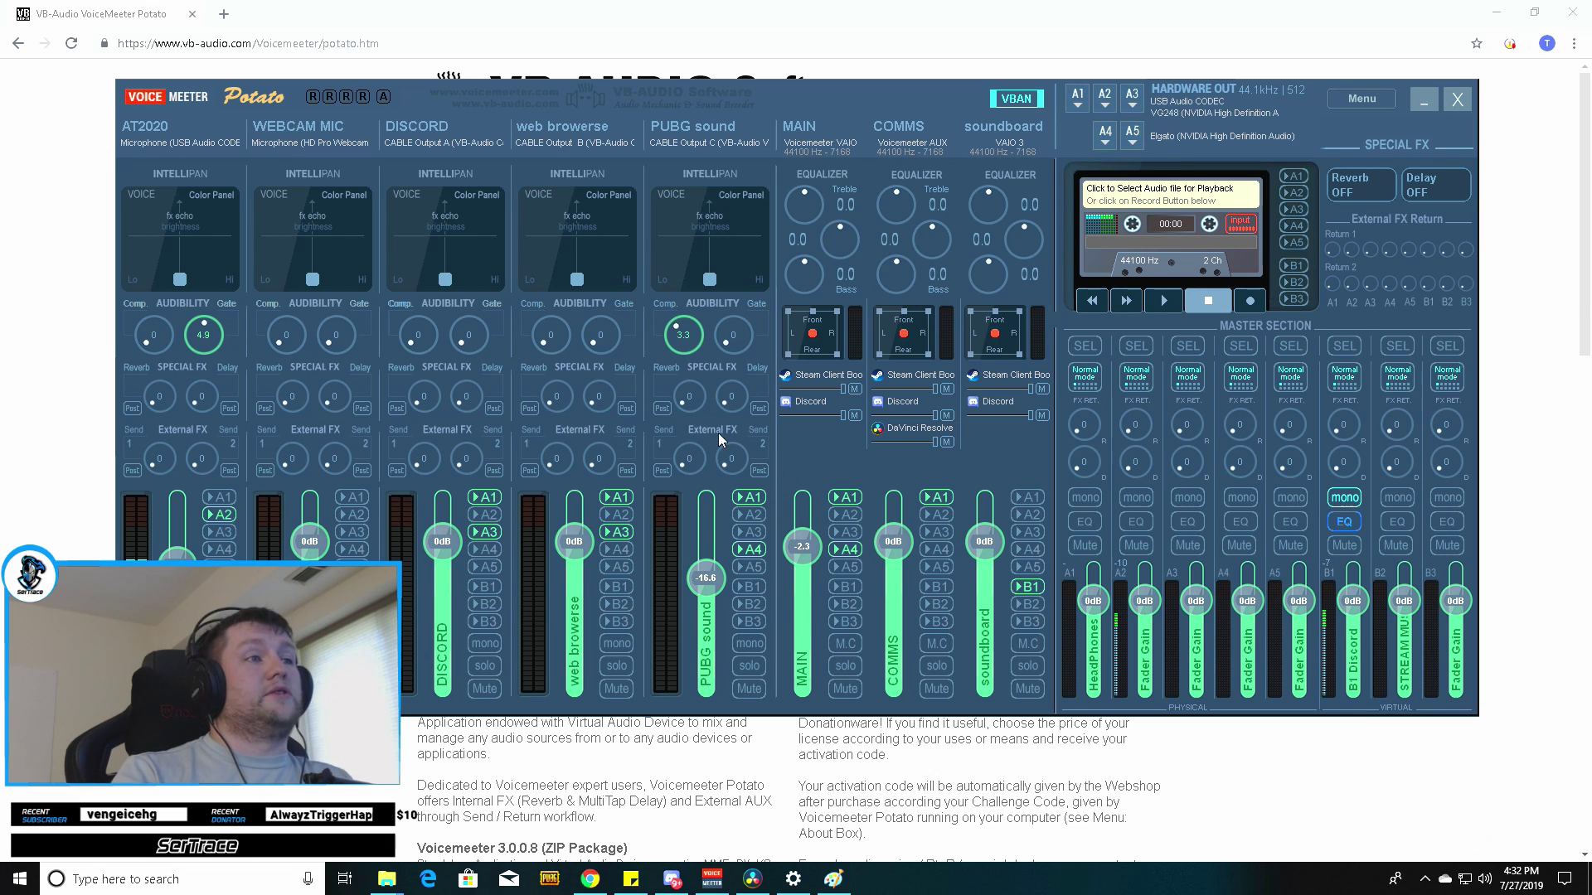
click(143, 149)
drag(272, 124, 716, 149)
scroll(825, 355, down, 2)
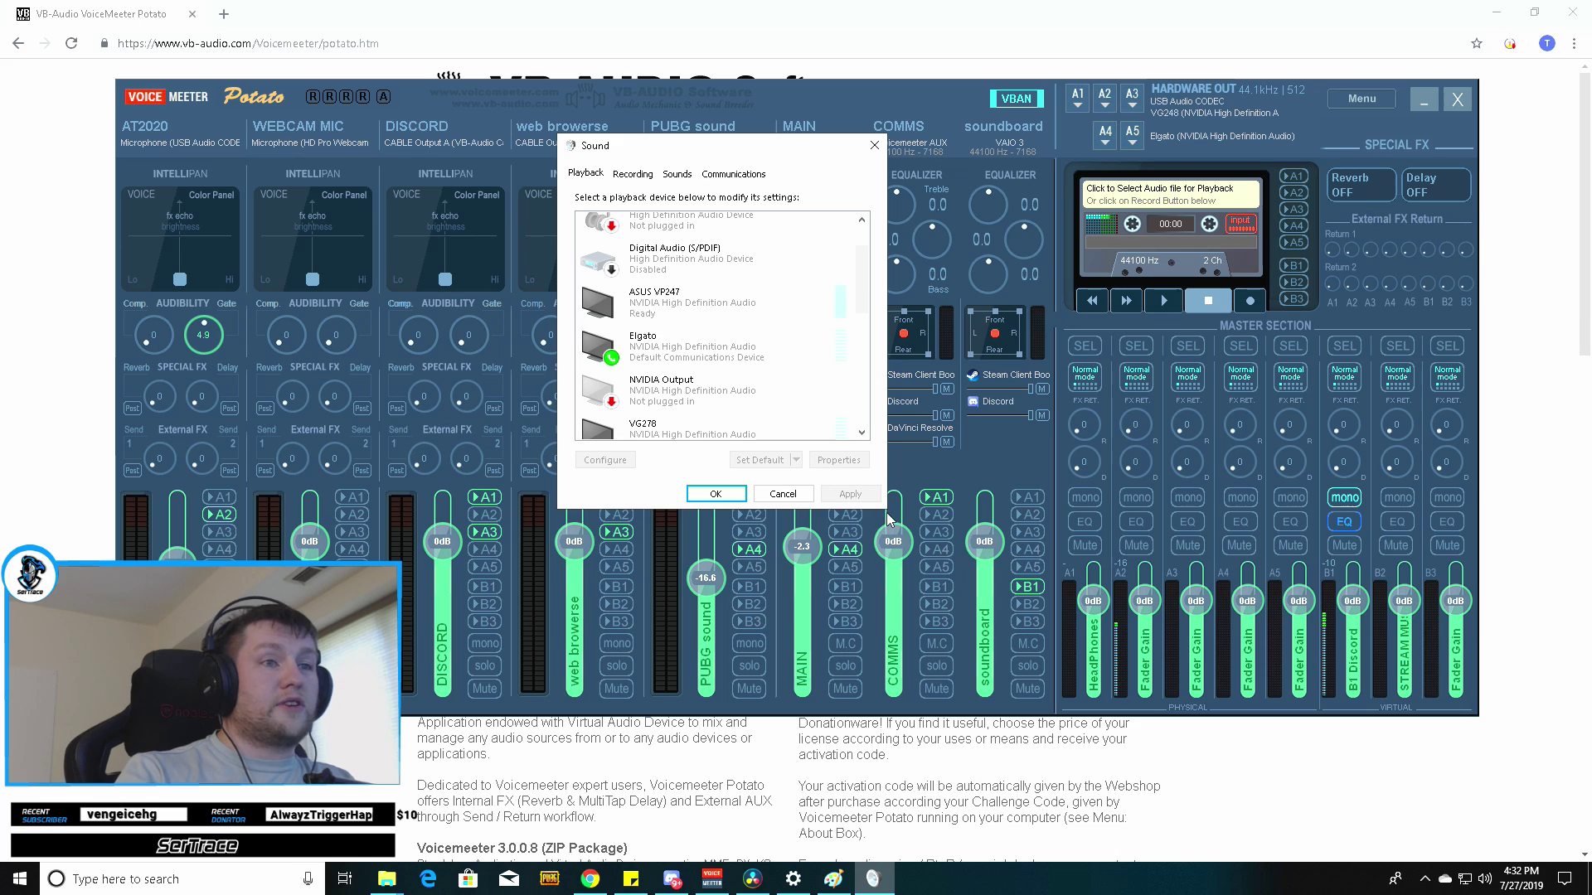
drag(862, 278, 672, 317)
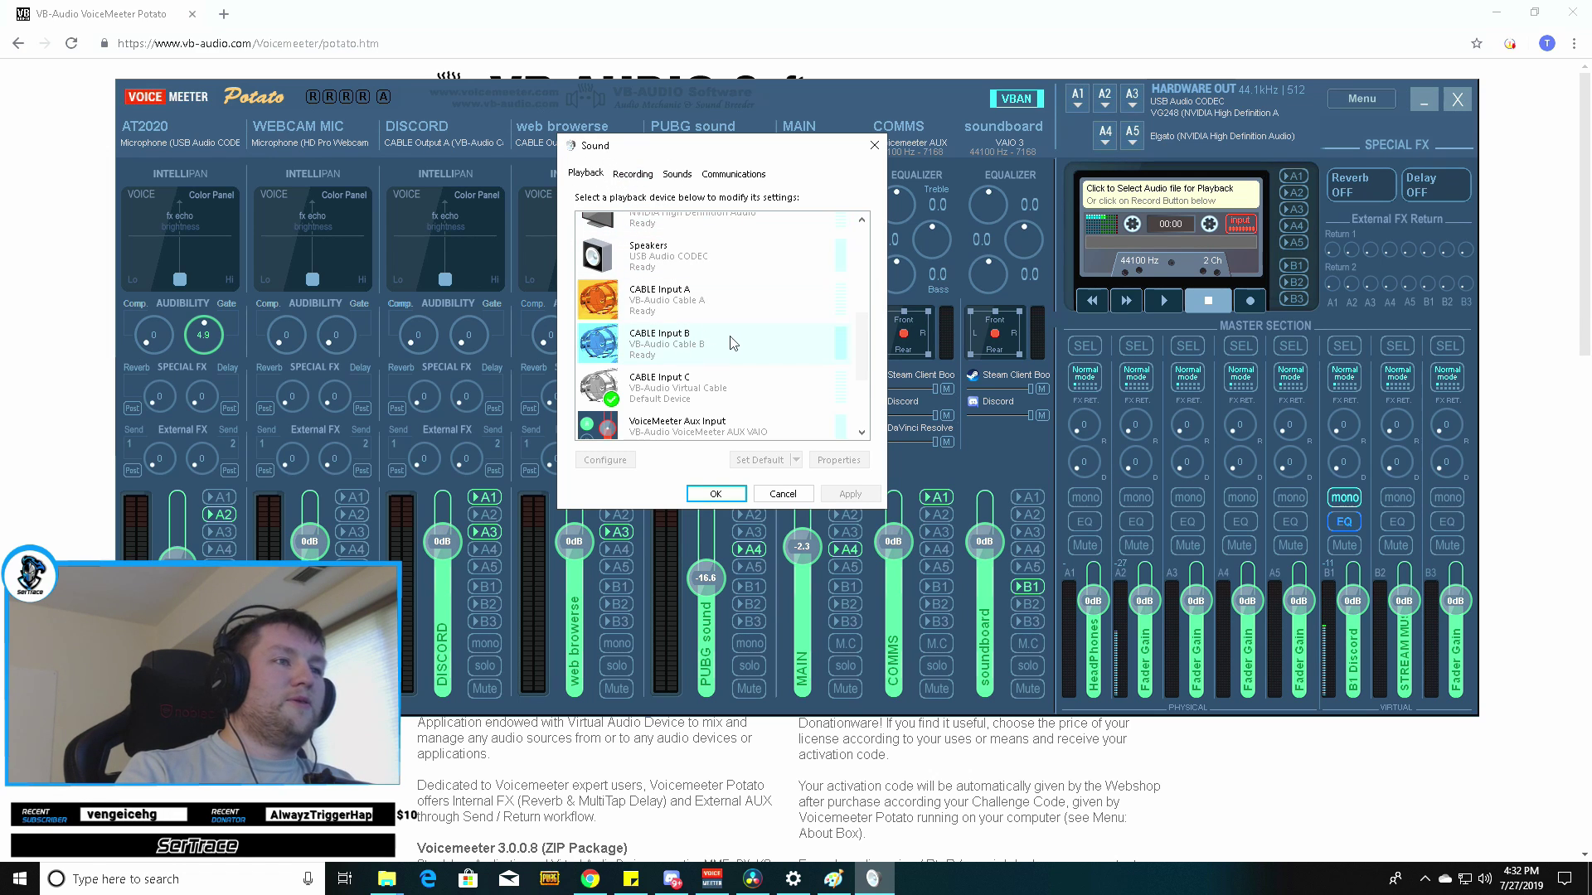
scroll(734, 348, down, 1)
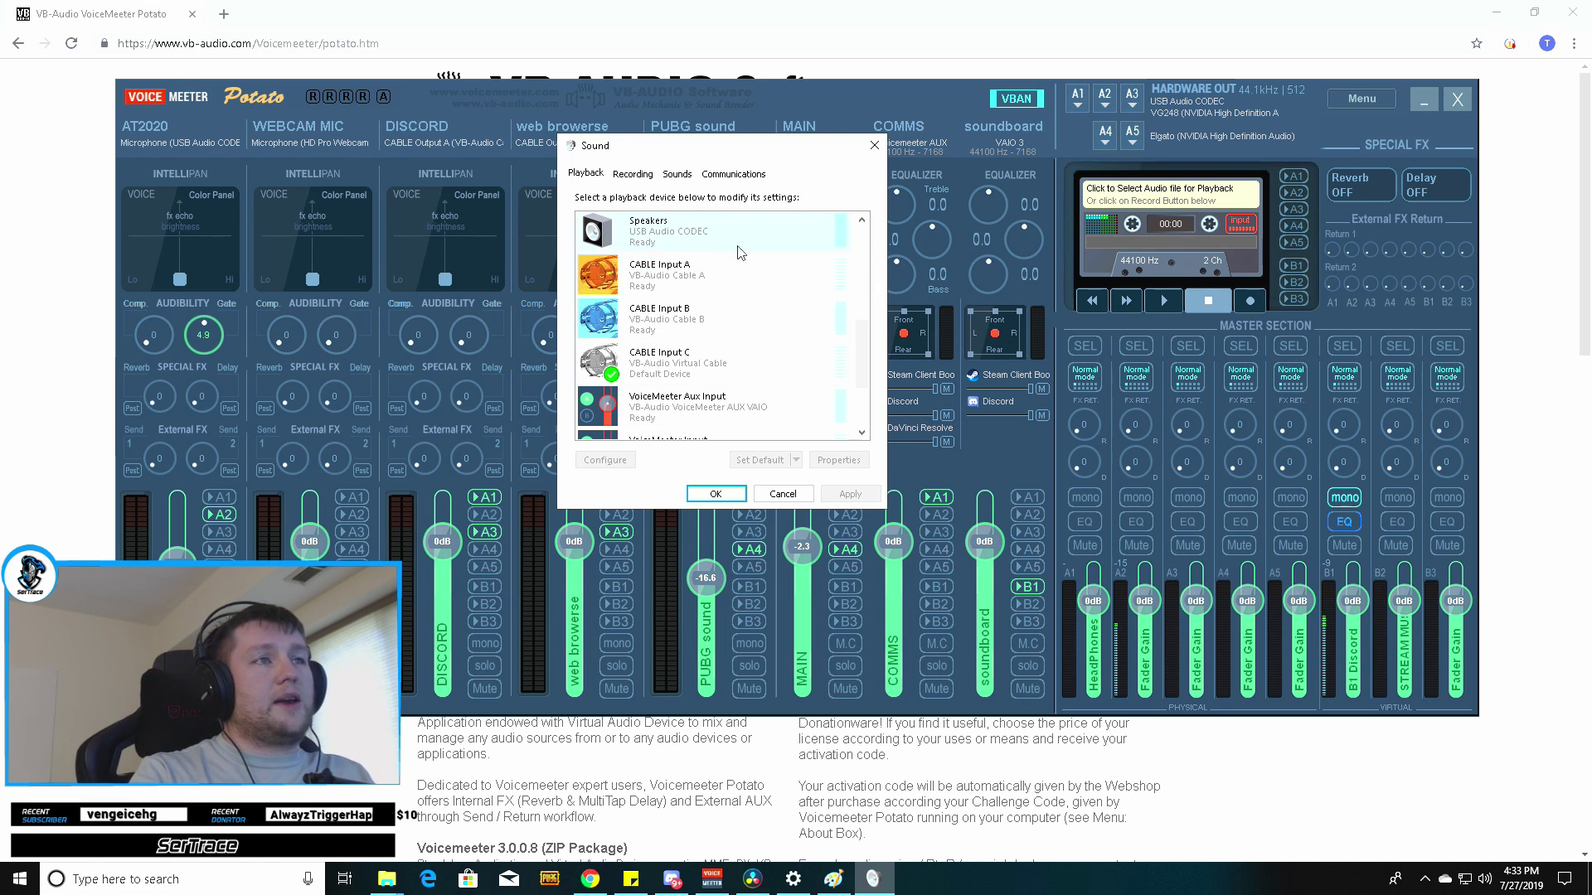
drag(714, 151, 440, 206)
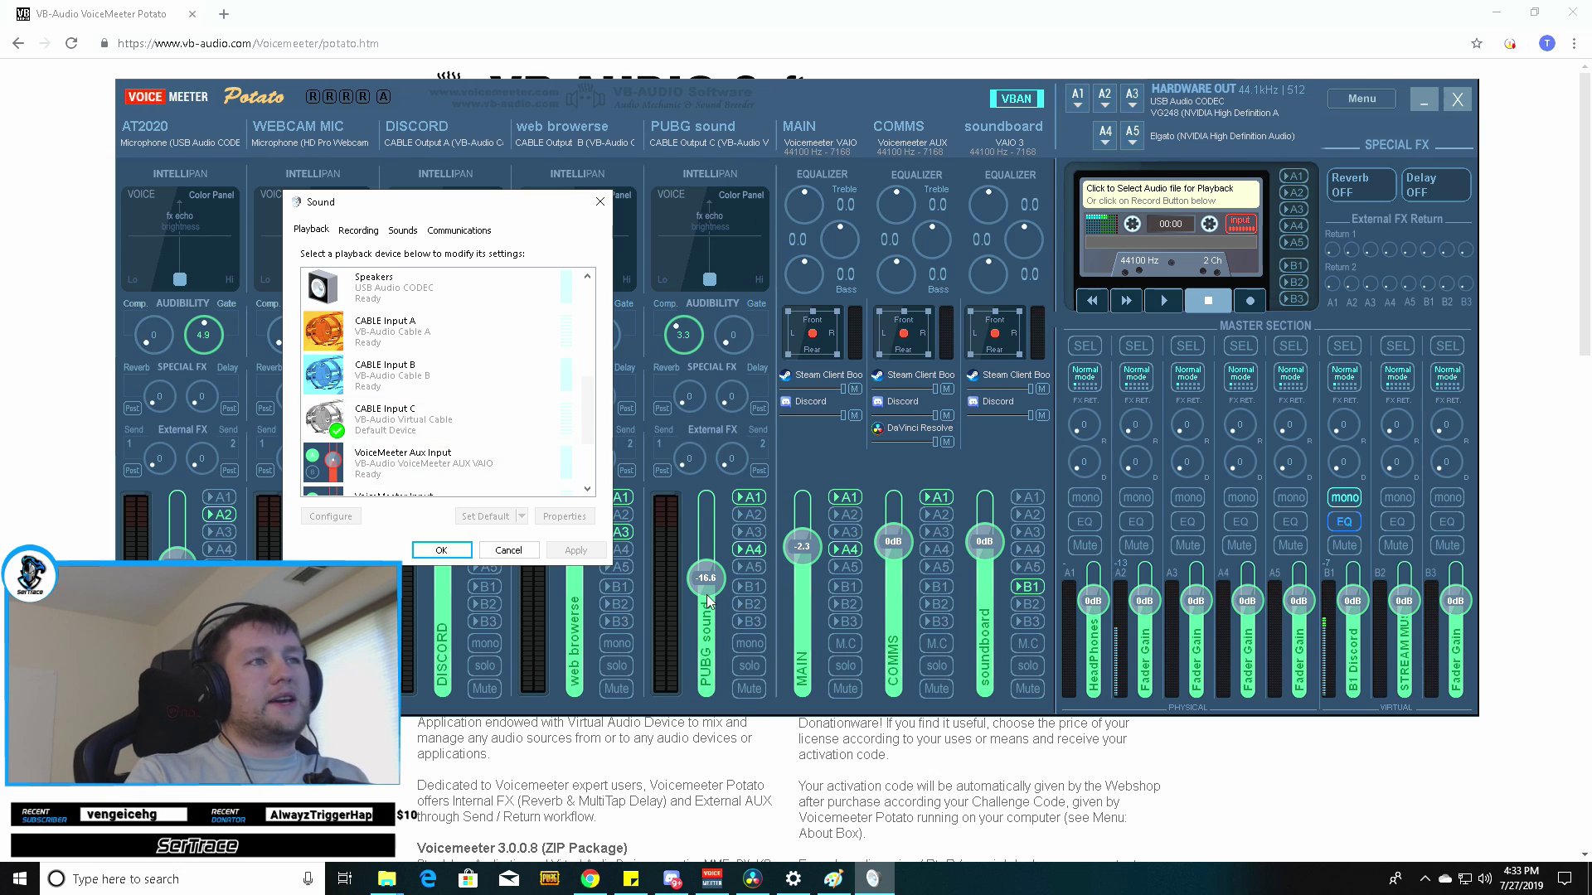
Rename the PUBG sound strip as "Game sound"
click(698, 129)
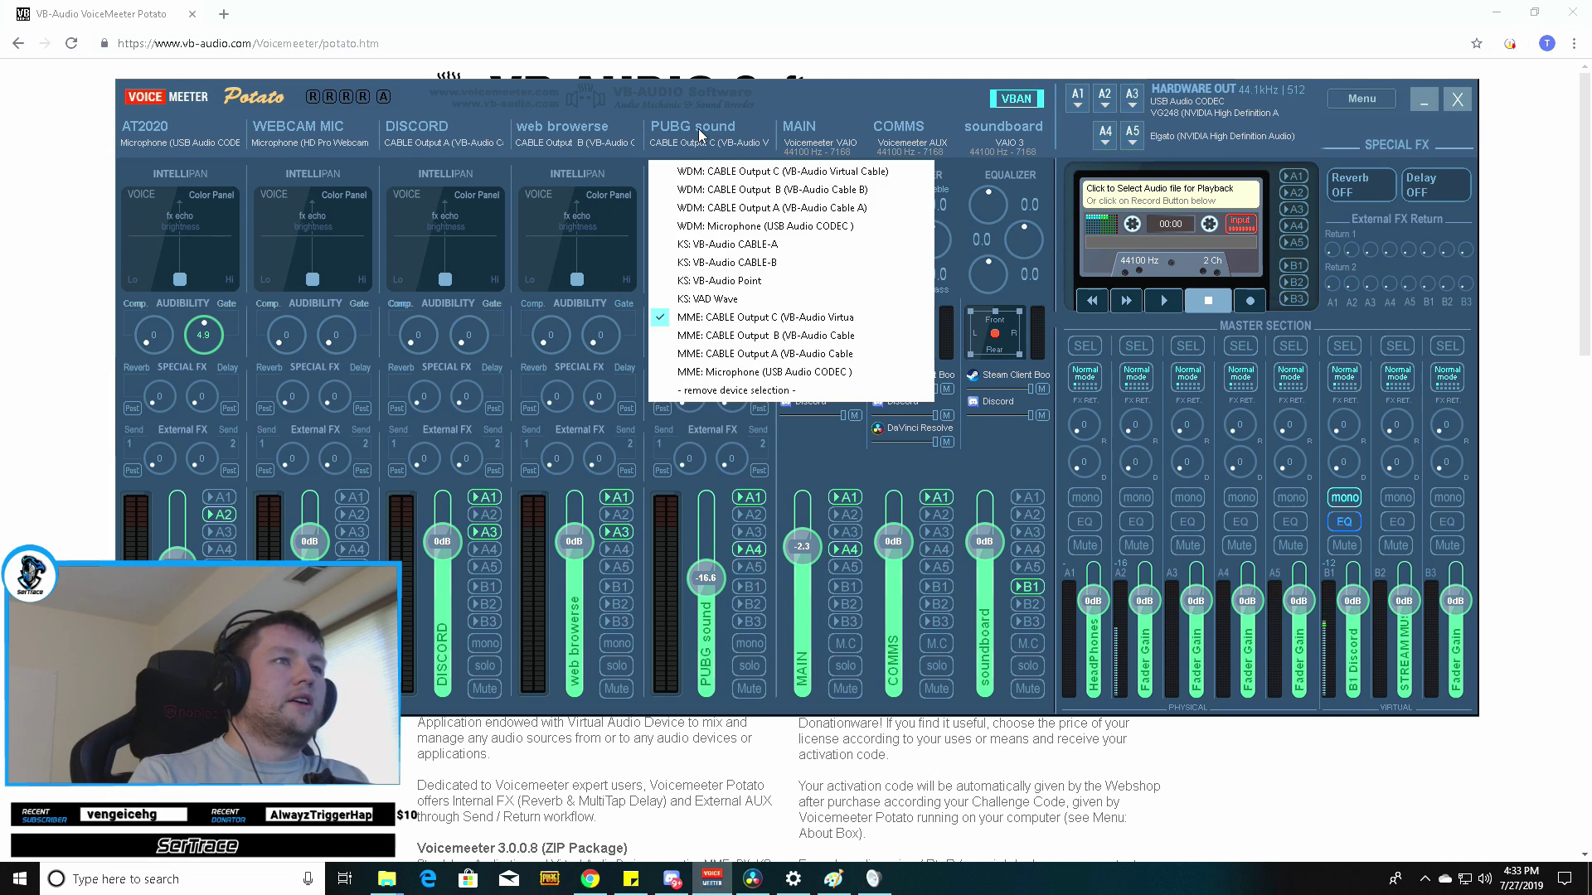
right_click(699, 129)
text(Game)
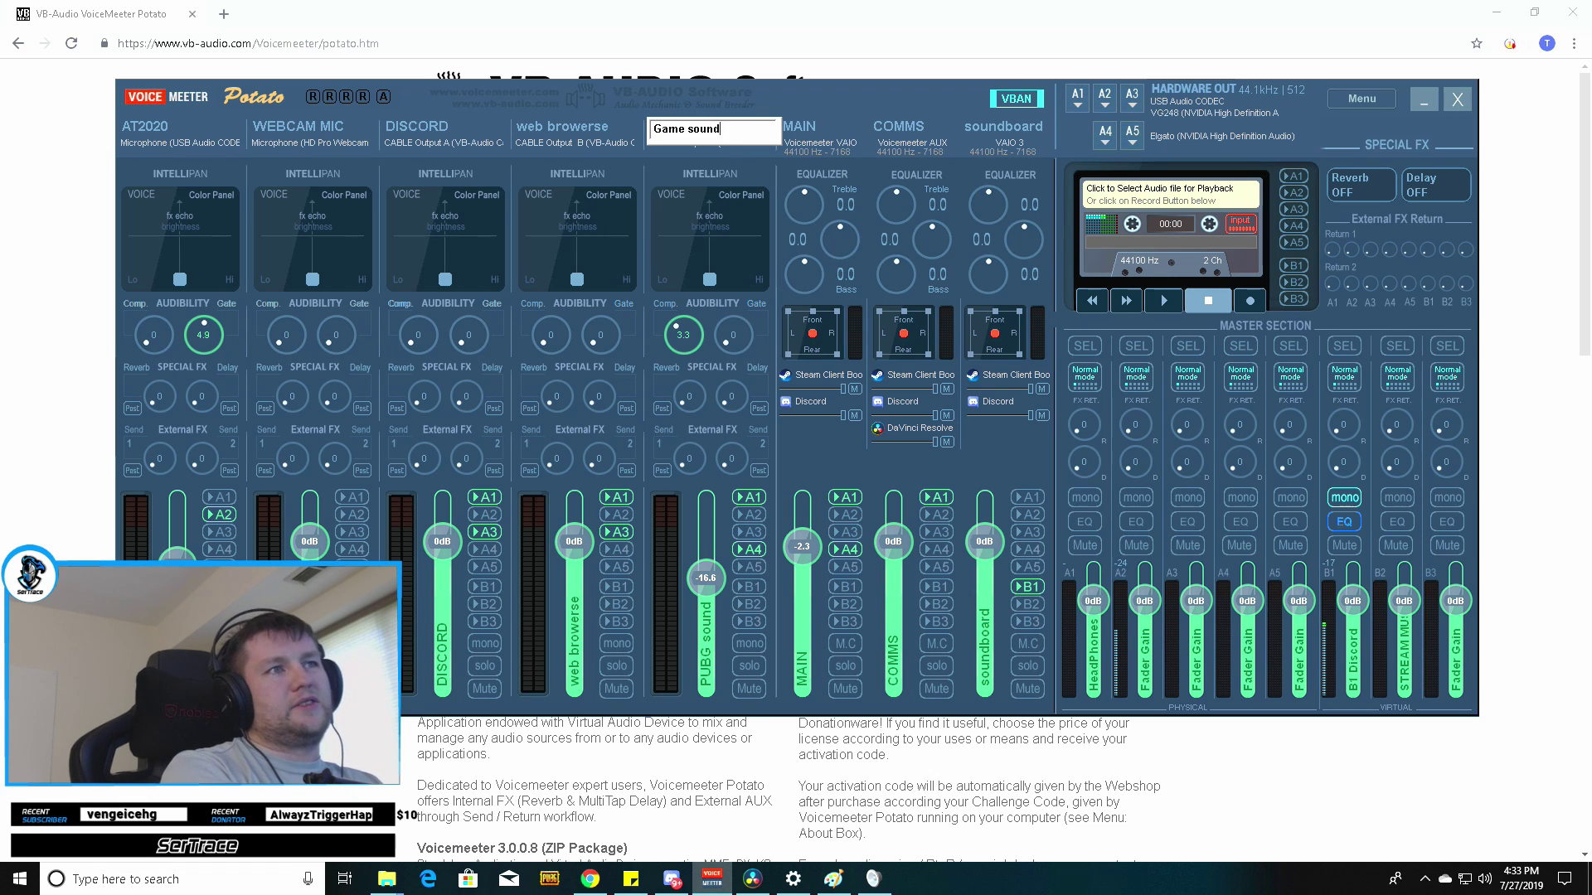
text( sound)
key(Return)
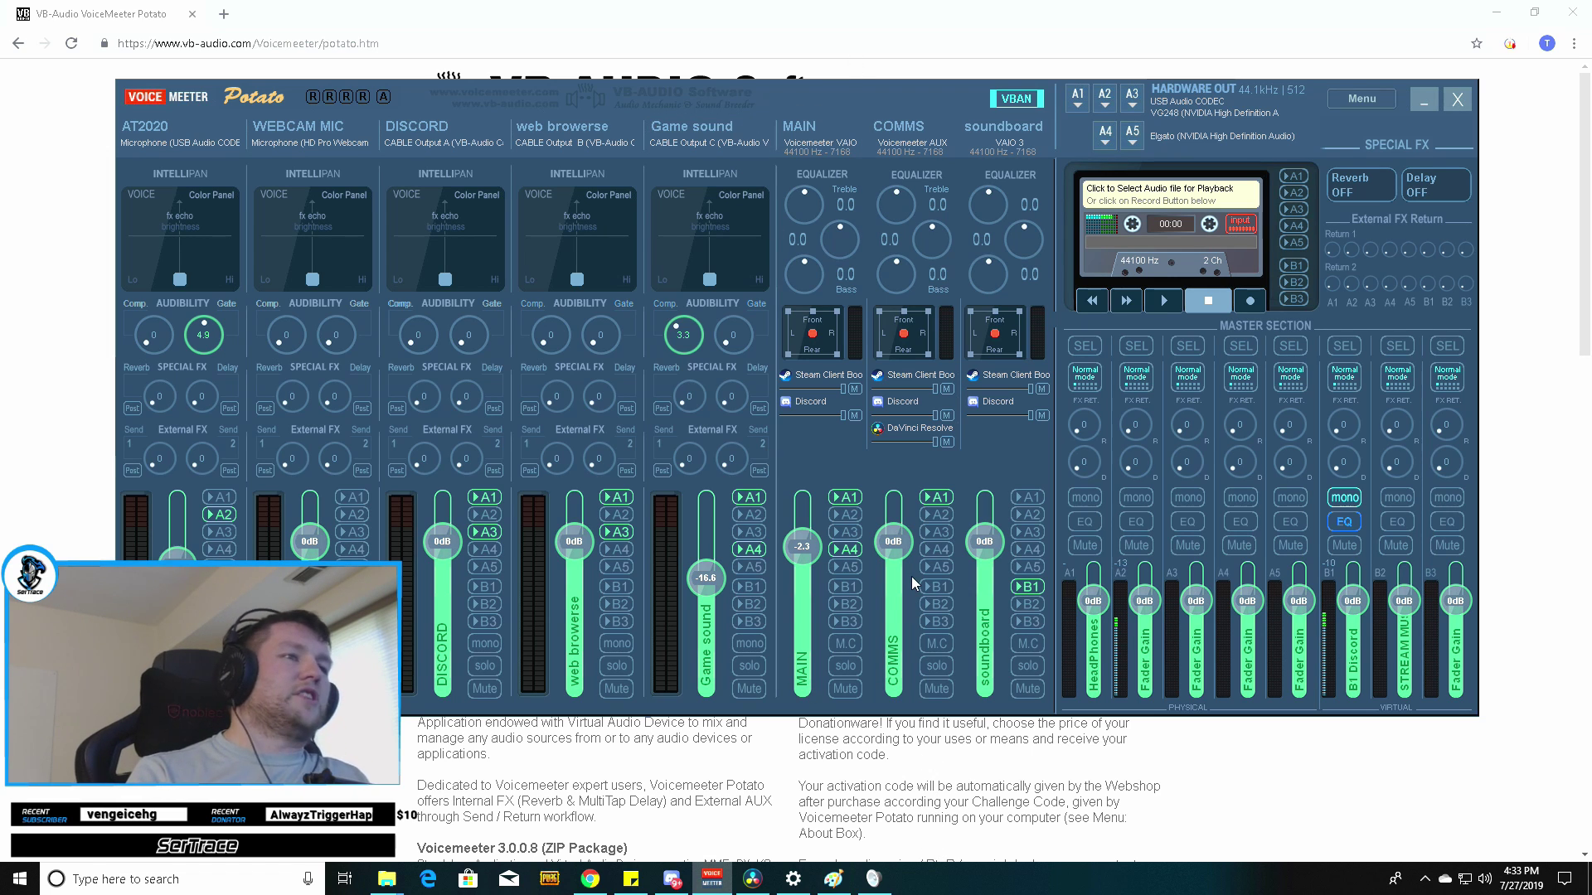
Return to the Windows Sound playback devices, select CABLE Input C to point it out, and close the dialog
click(877, 884)
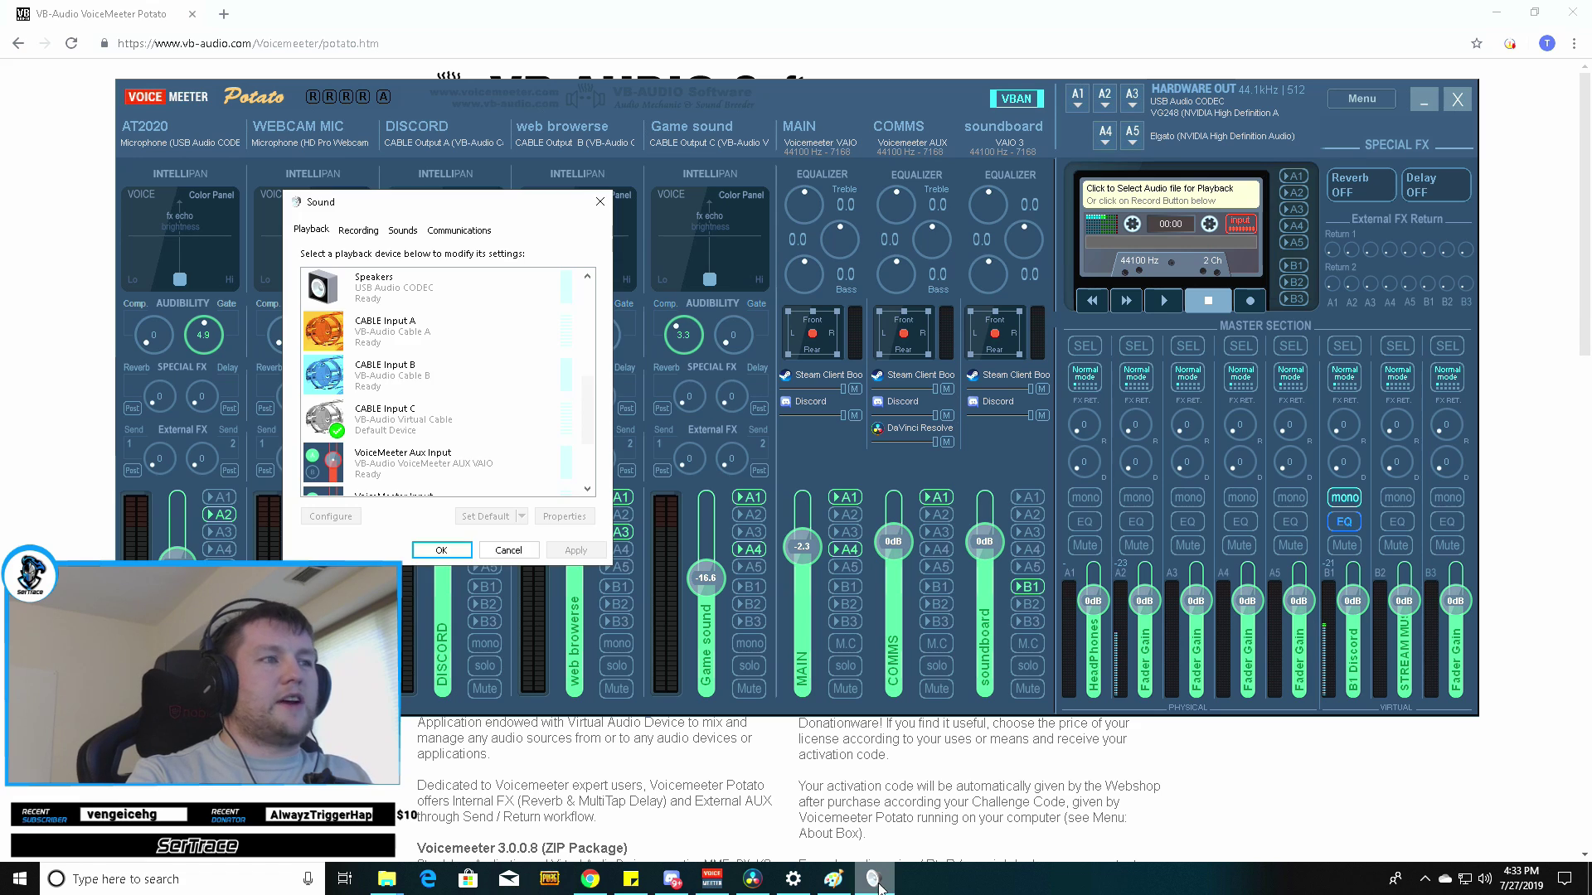
drag(511, 204, 605, 204)
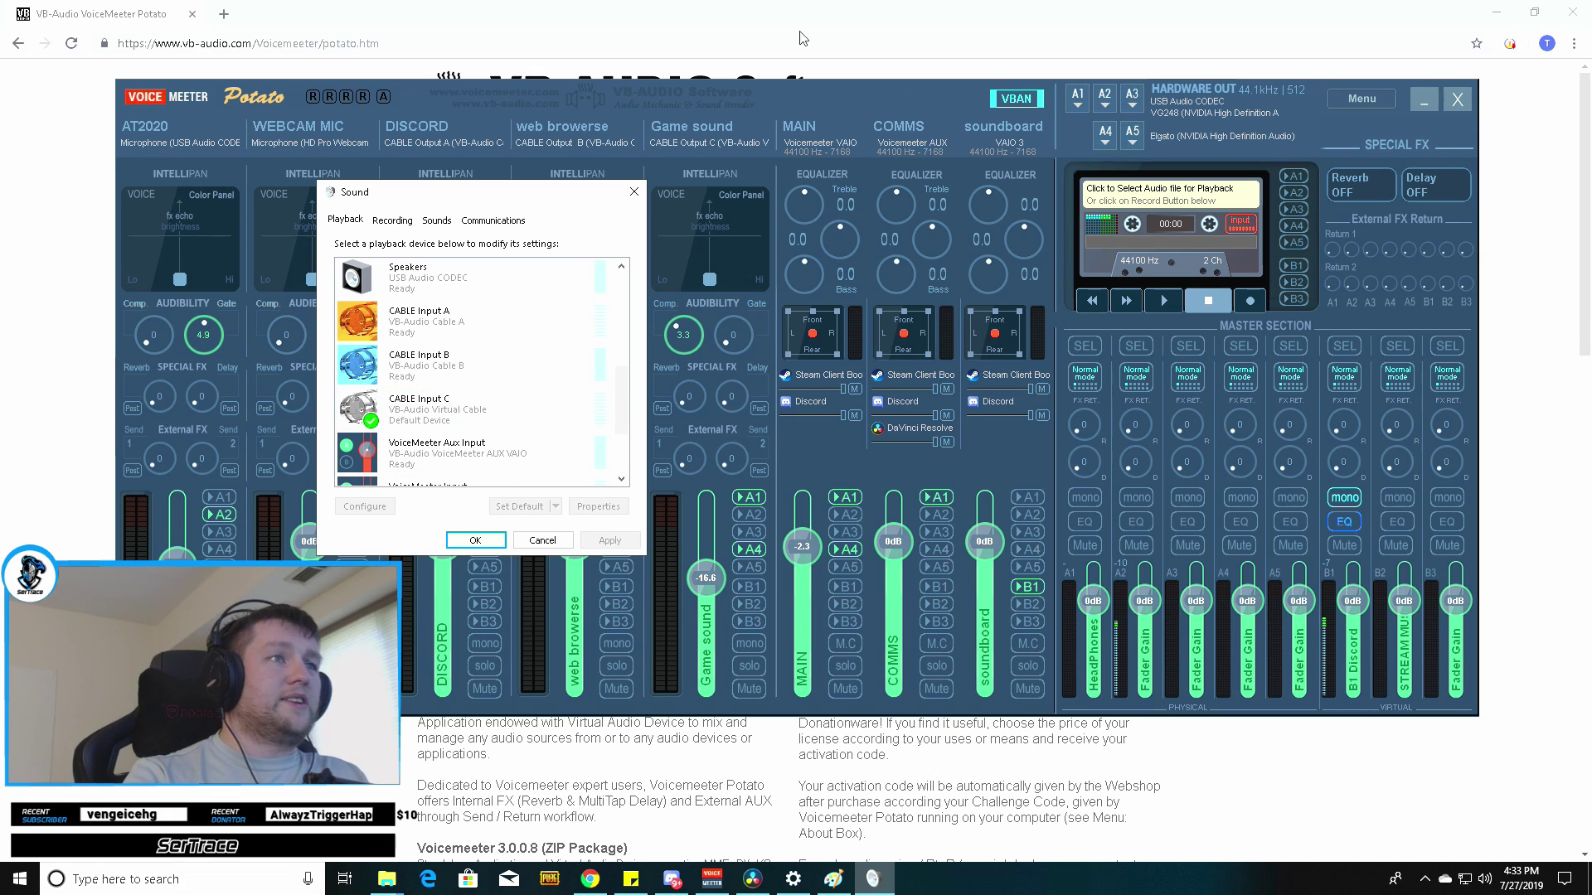
click(458, 414)
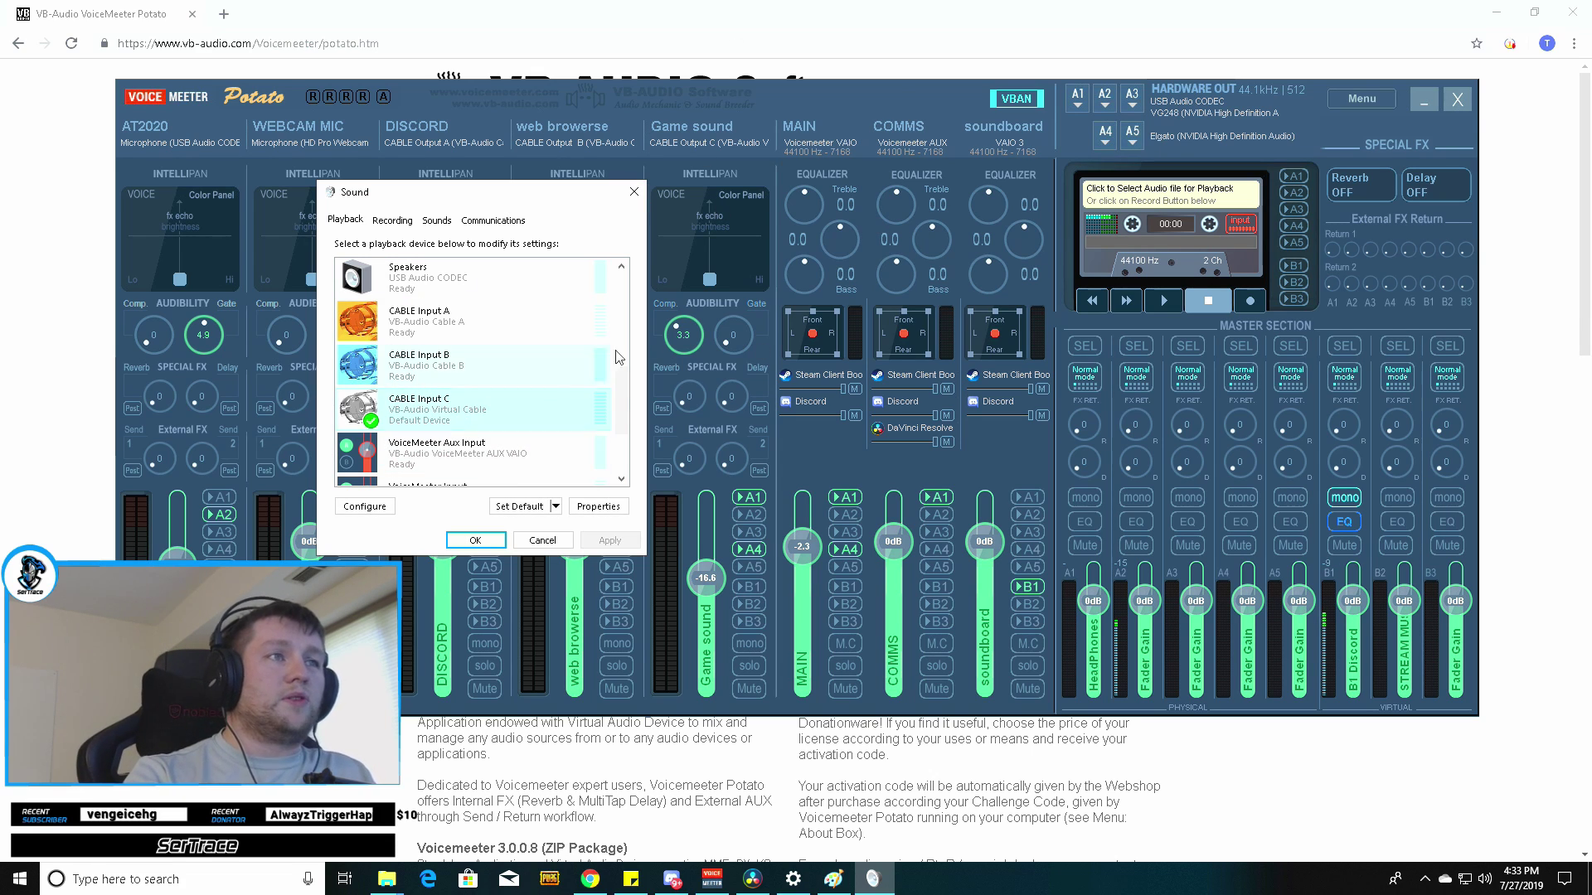
click(633, 192)
Inspect the input devices offered for the Game sound strip and the MAIN strip's label without changing either
click(695, 142)
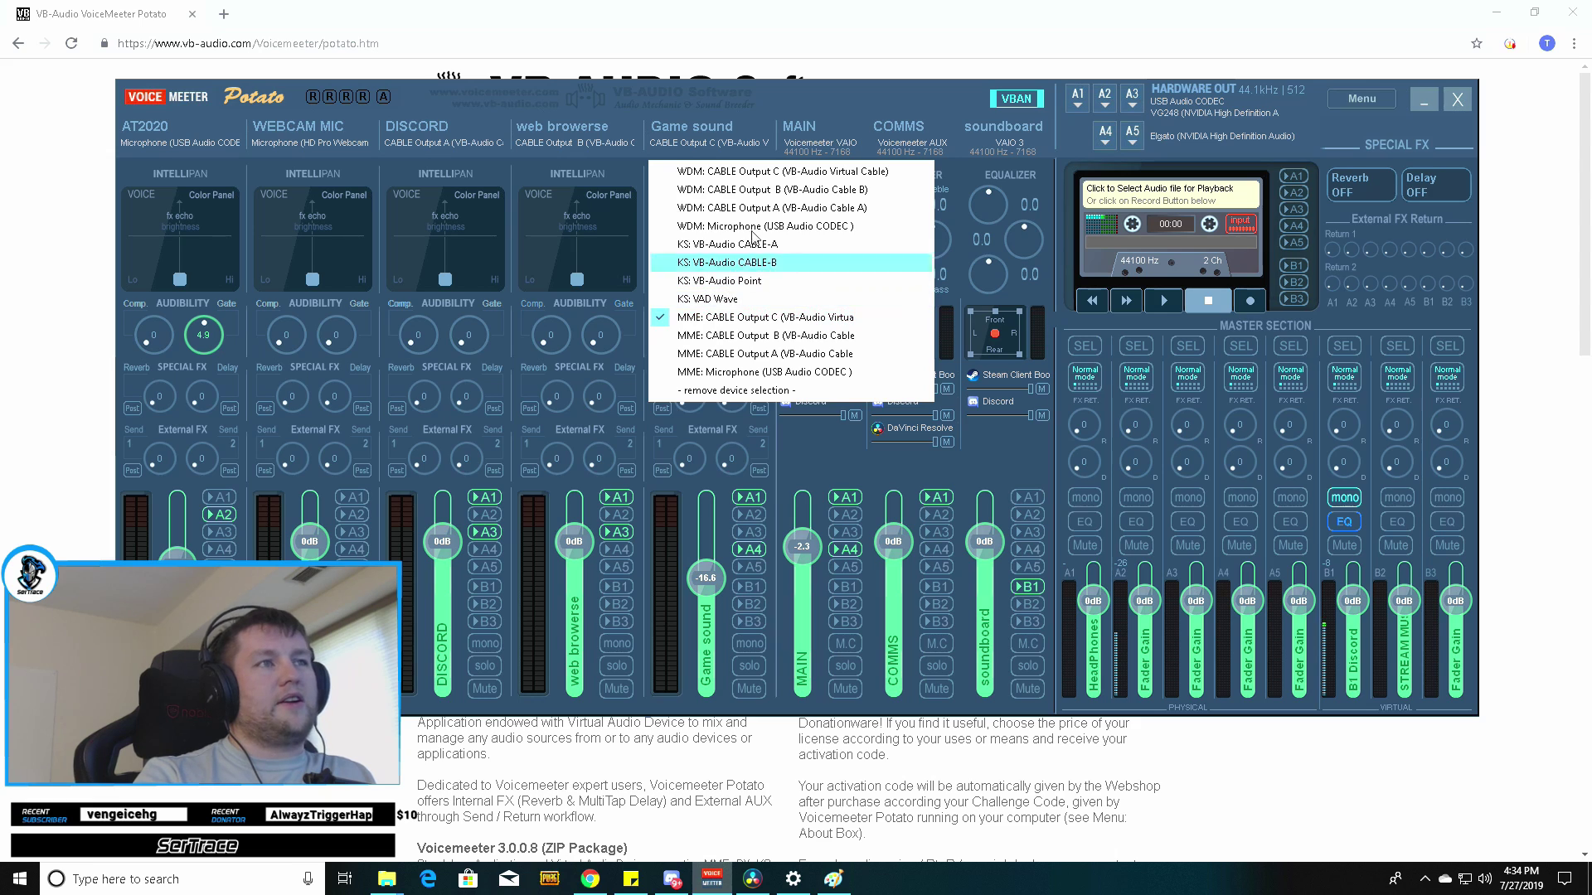
click(667, 153)
click(667, 154)
click(690, 133)
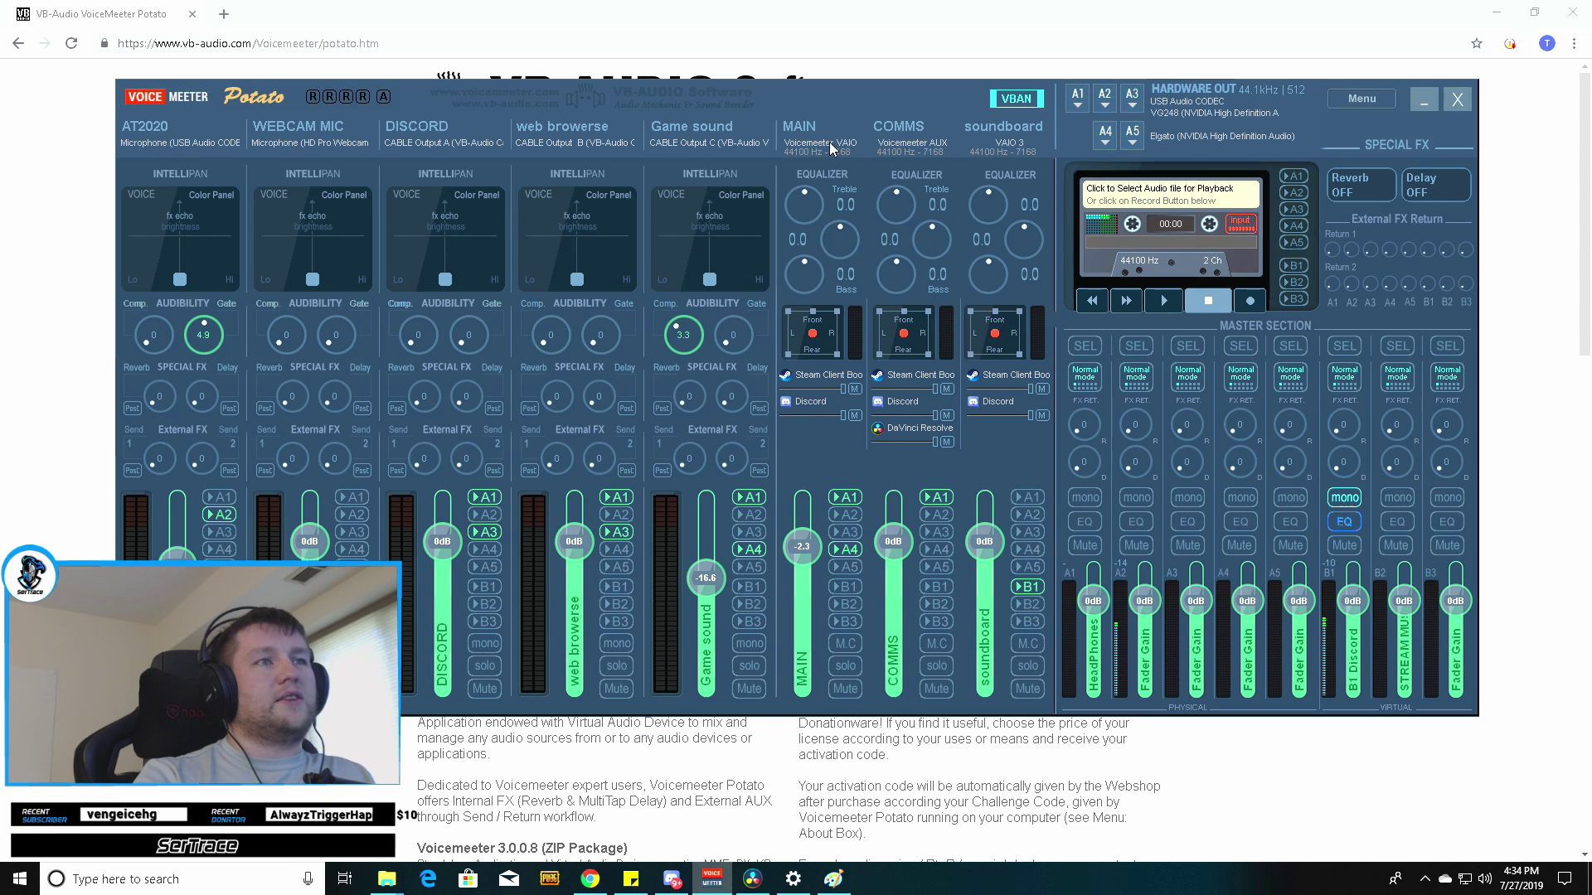
double_click(832, 147)
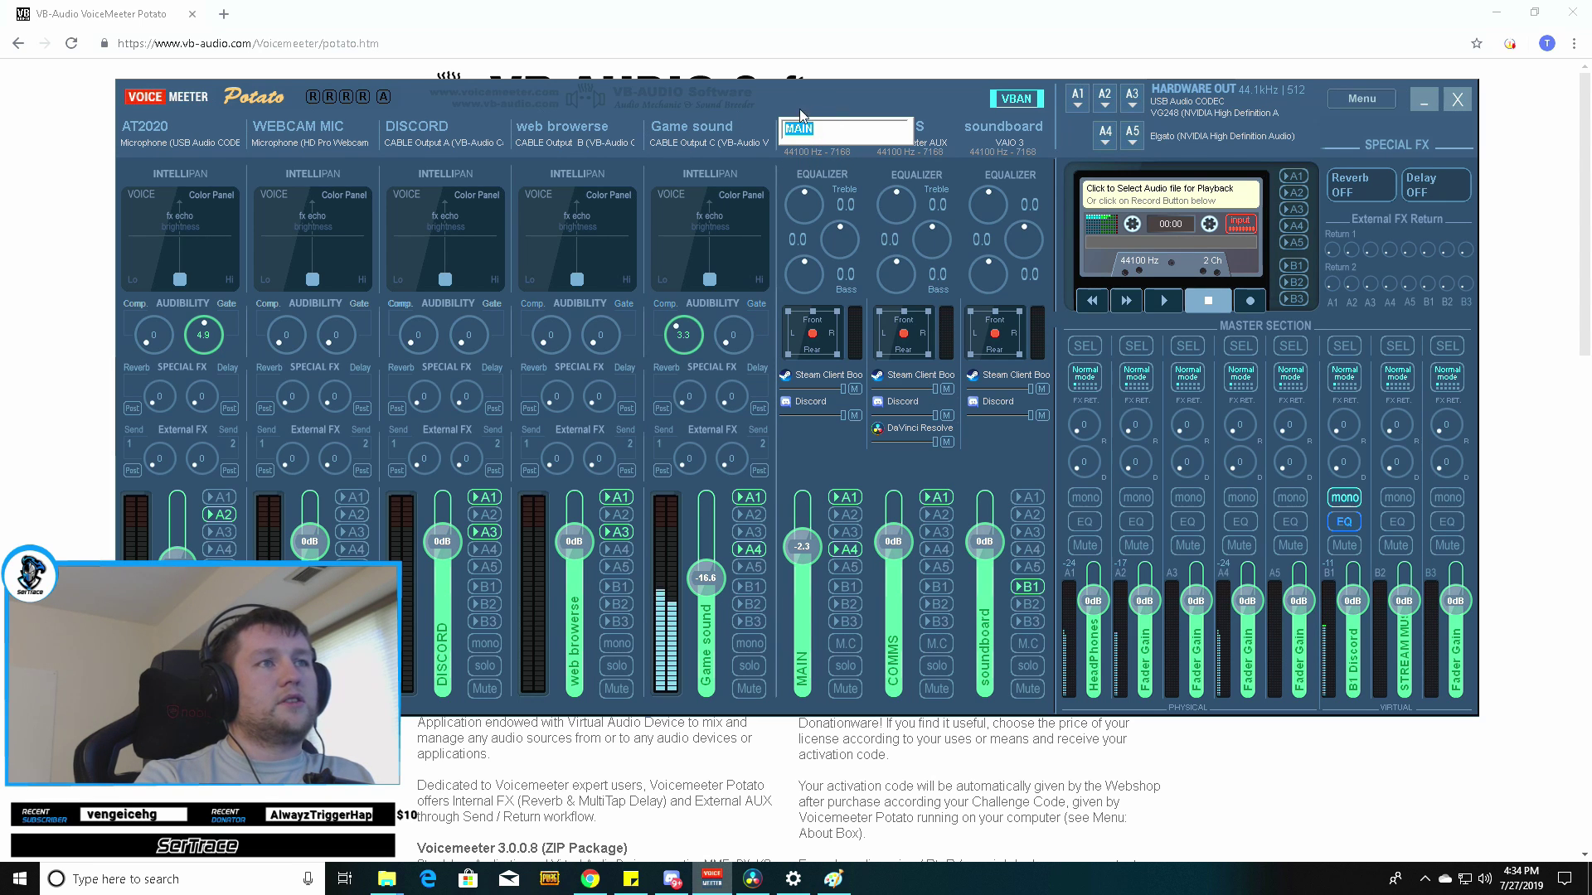
click(820, 201)
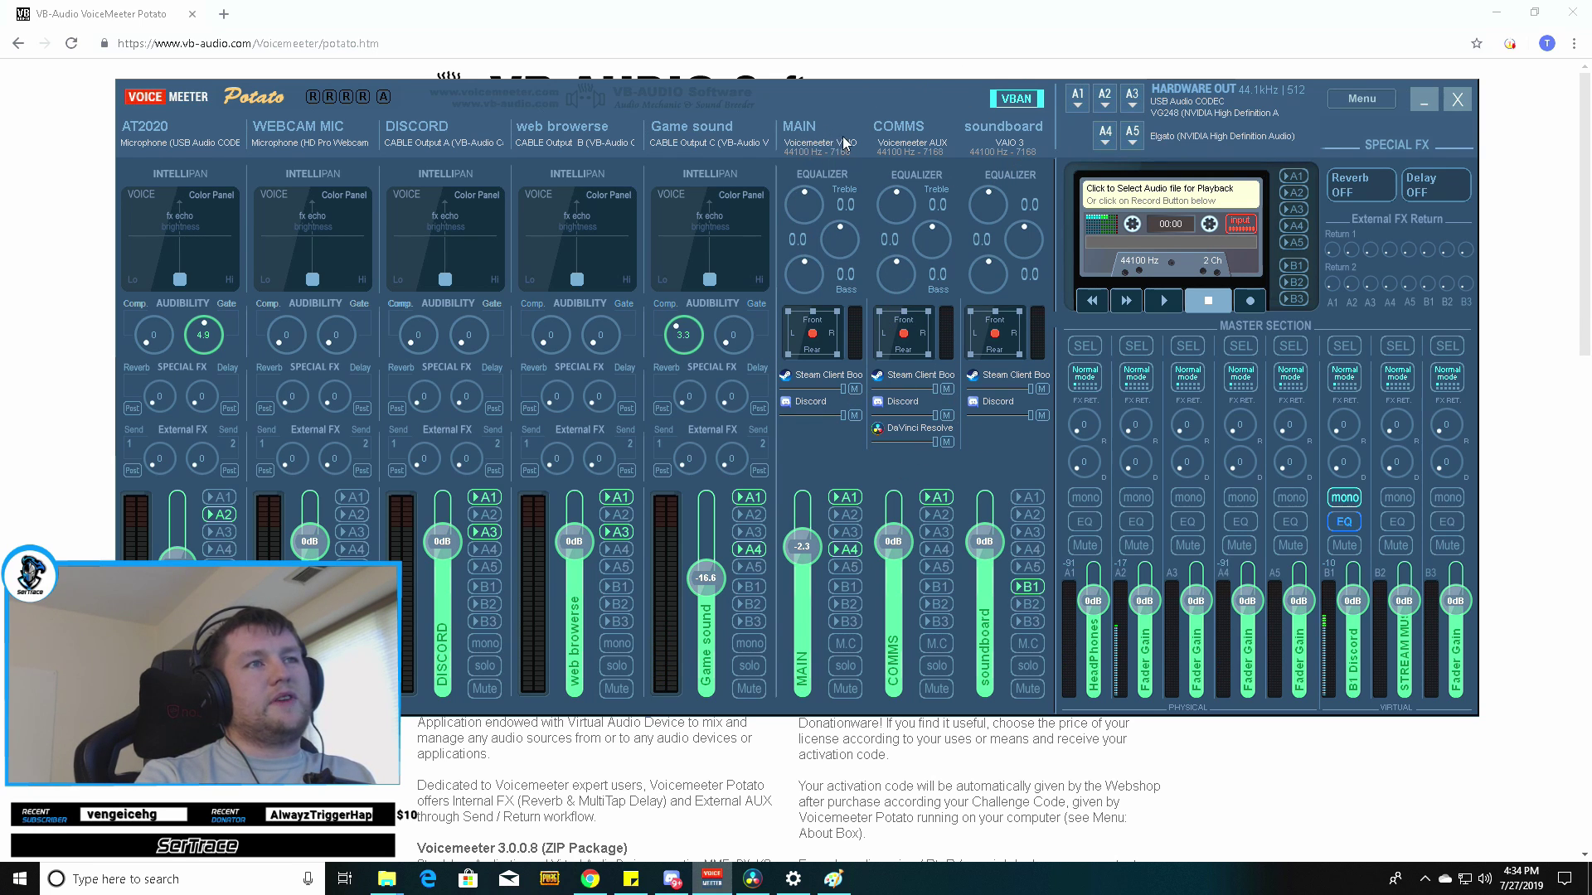
click(726, 143)
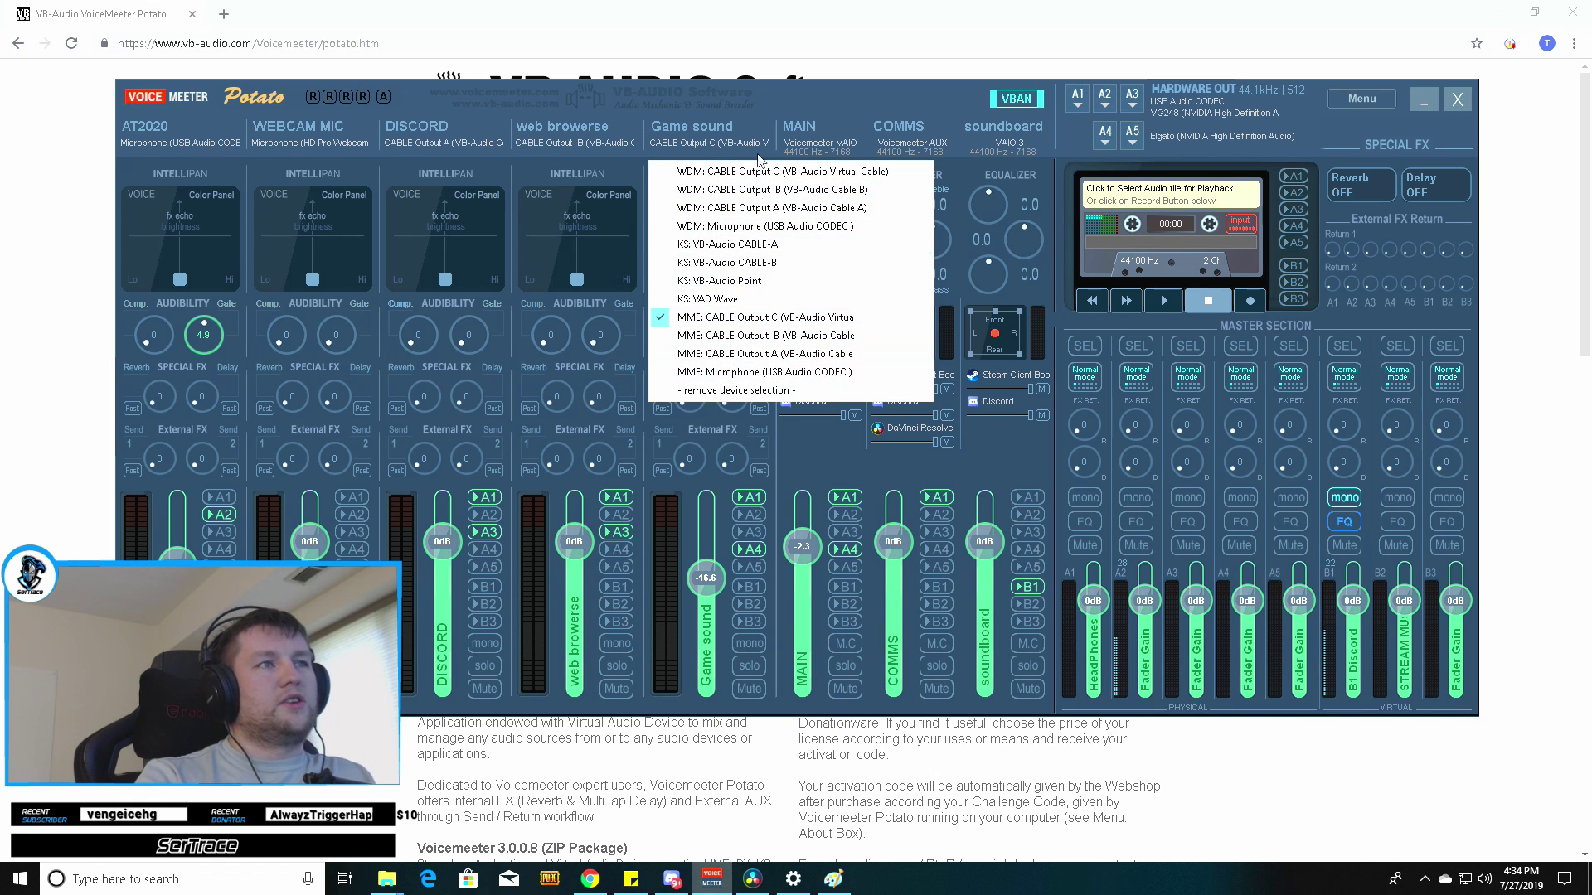
click(743, 101)
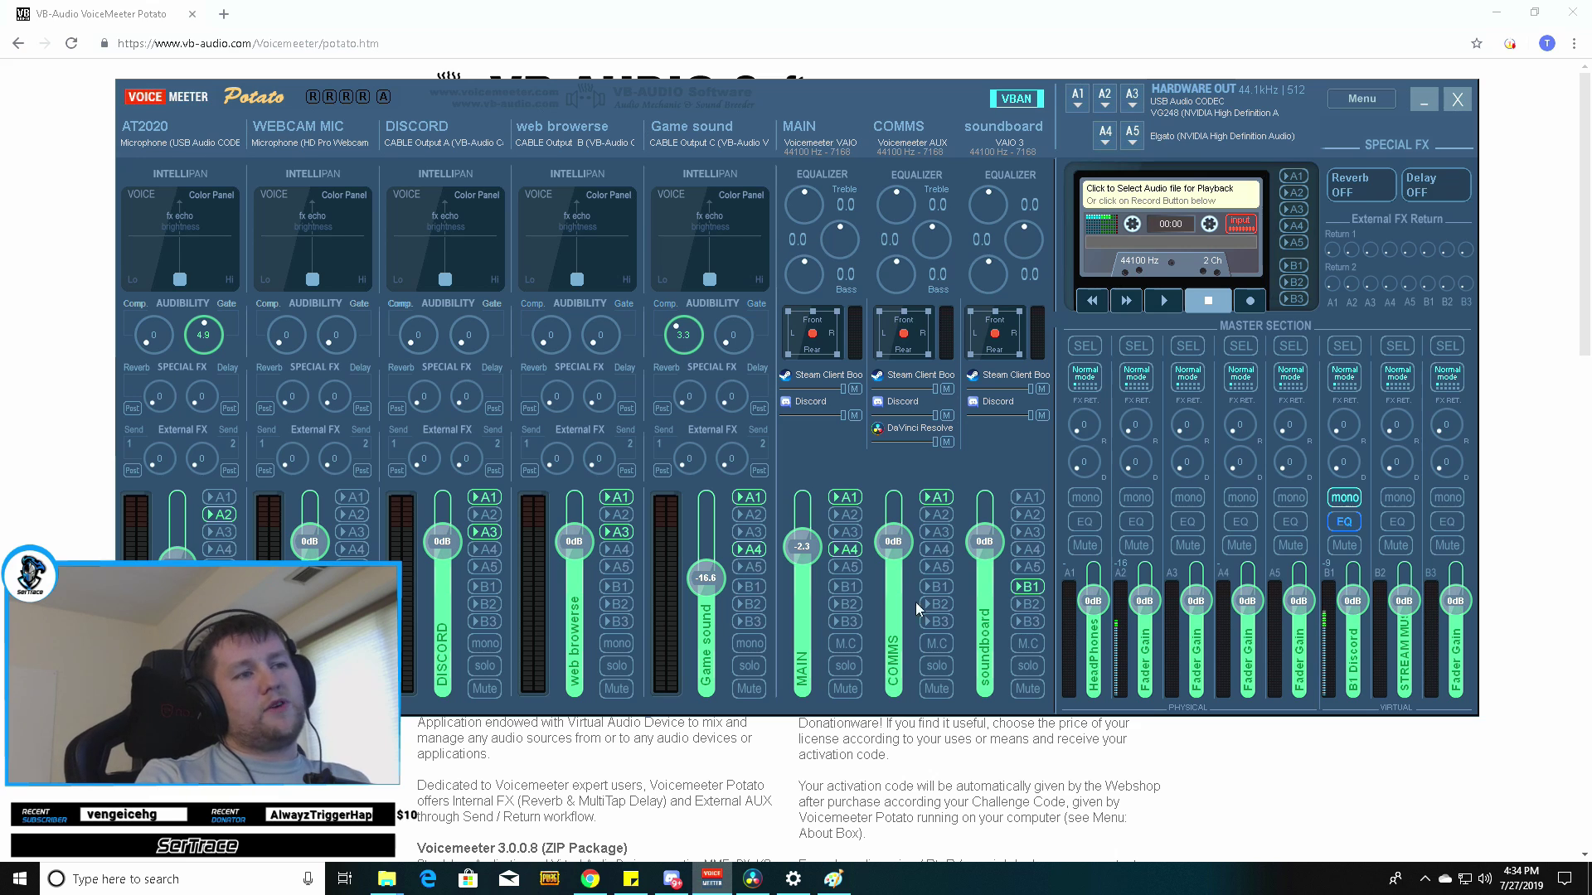
Check the VBAN stream configuration once more and close it
click(1012, 102)
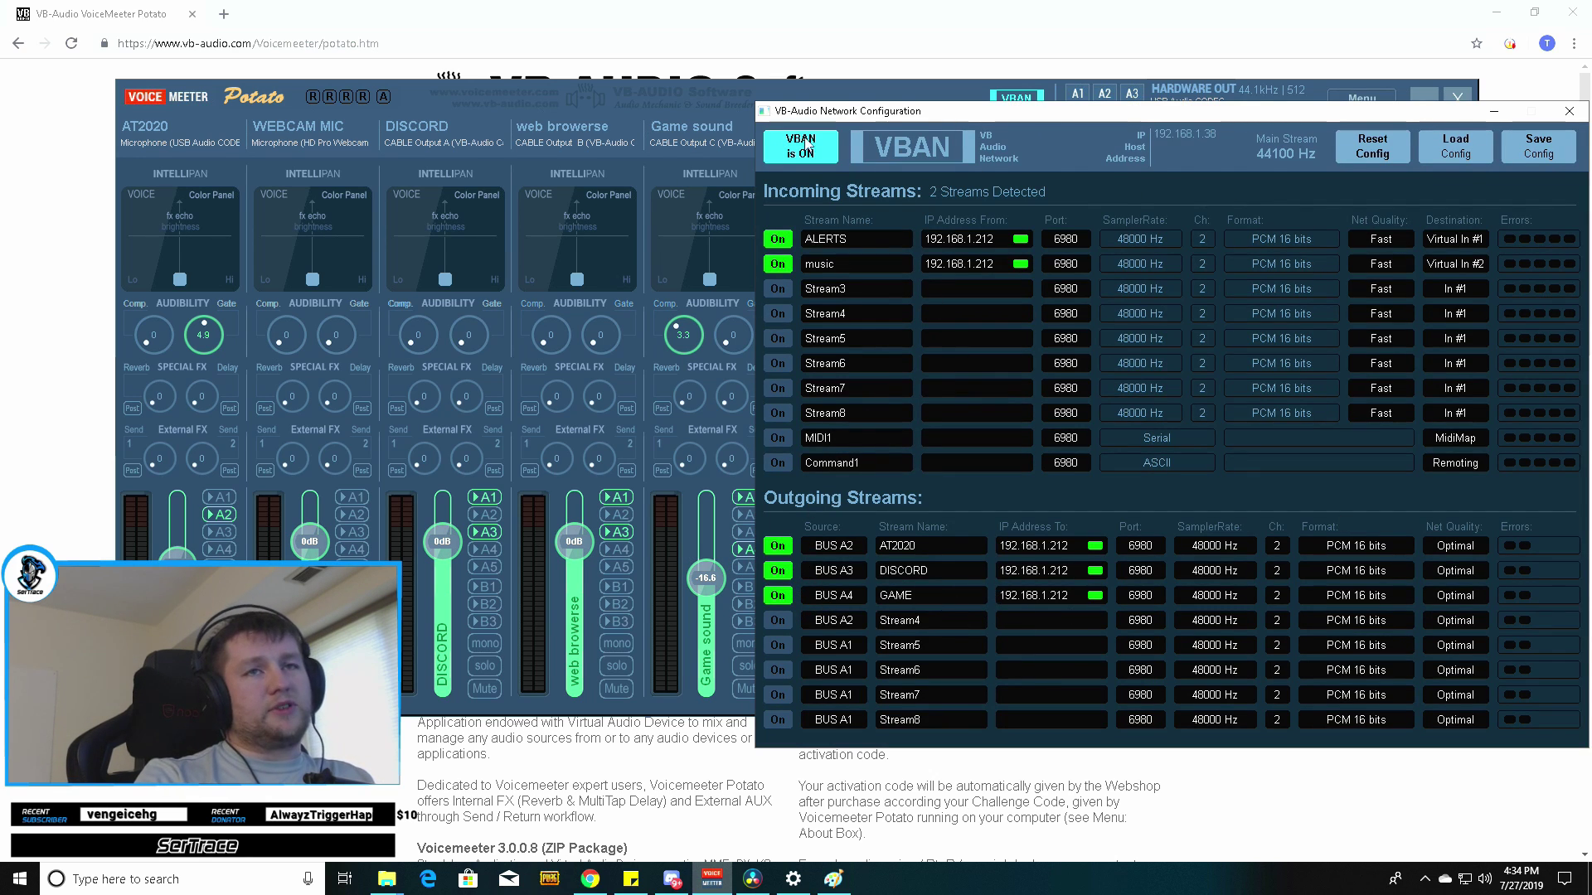
click(1569, 110)
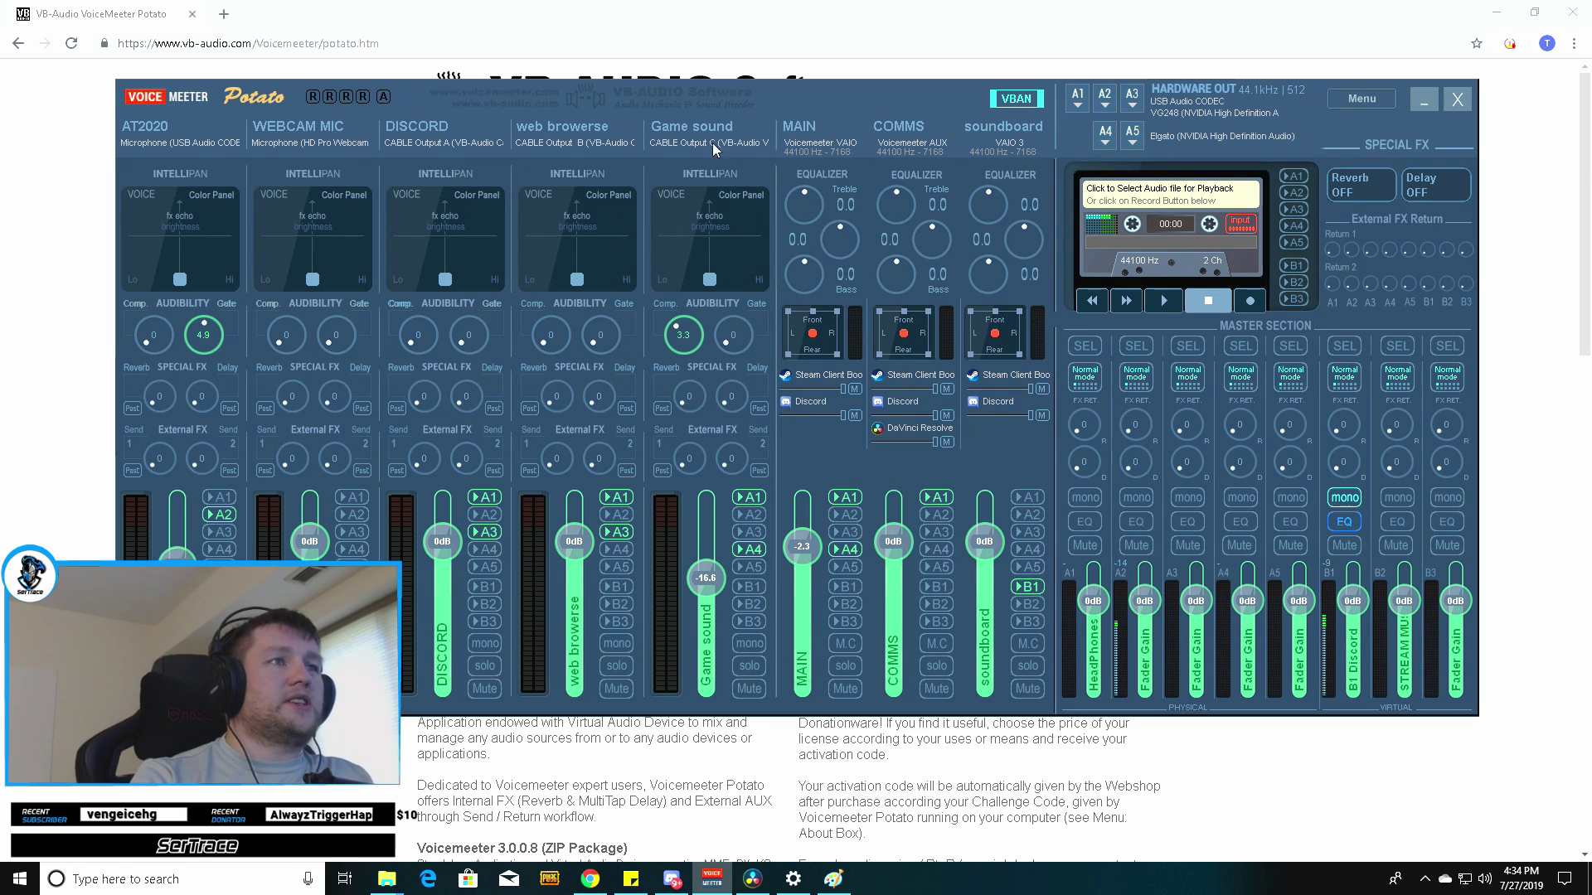
Open the App volume and device preferences page in the Windows sound settings
click(1484, 880)
right_click(1484, 884)
click(1401, 754)
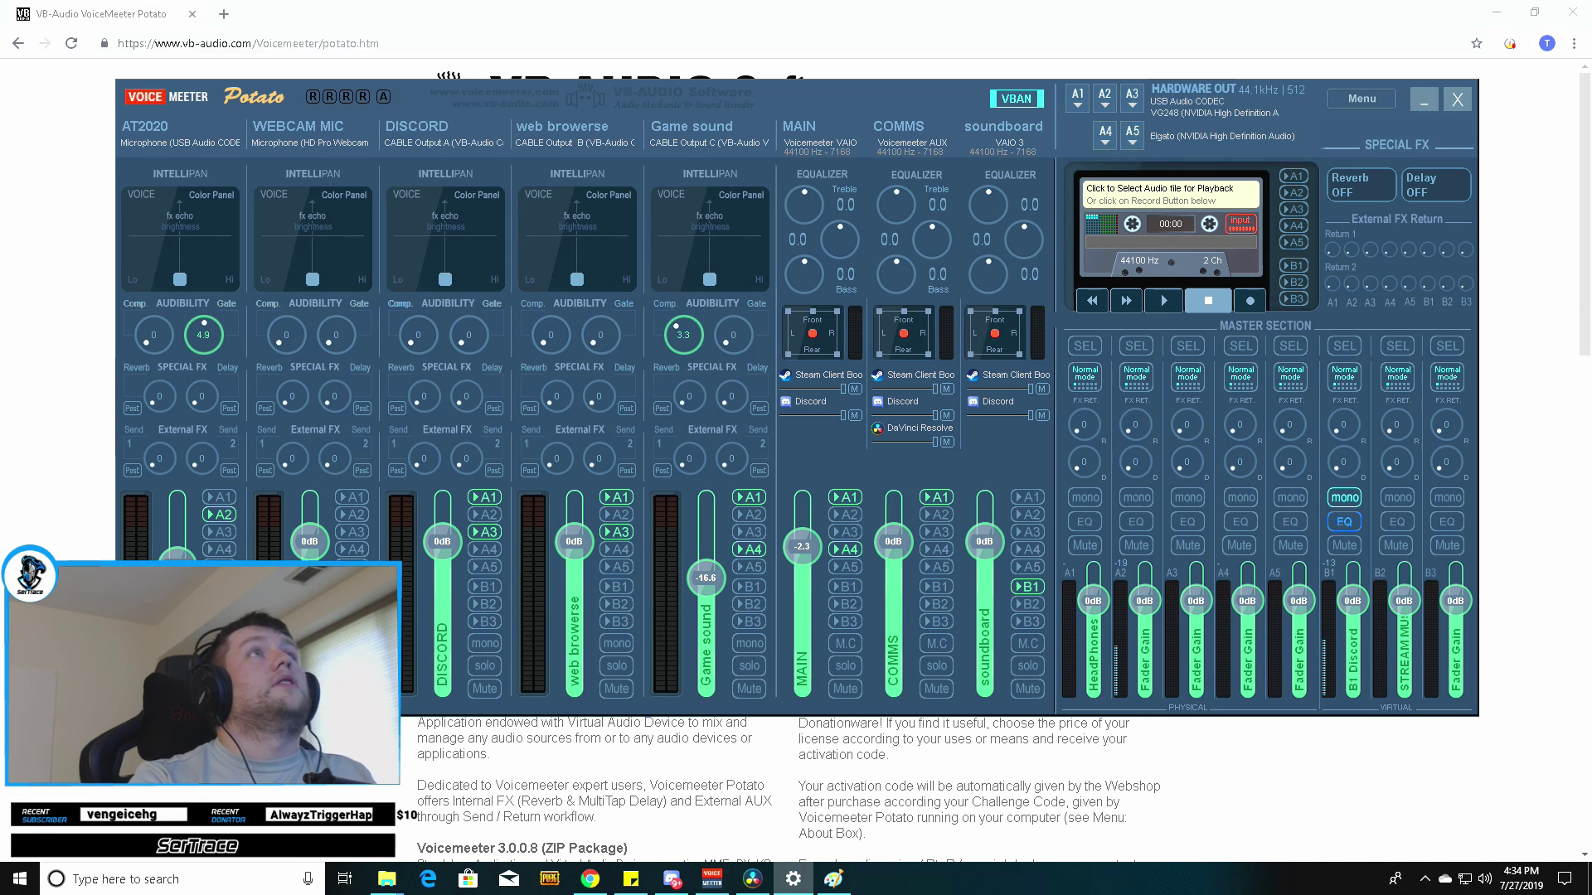
scroll(631, 580, down, 5)
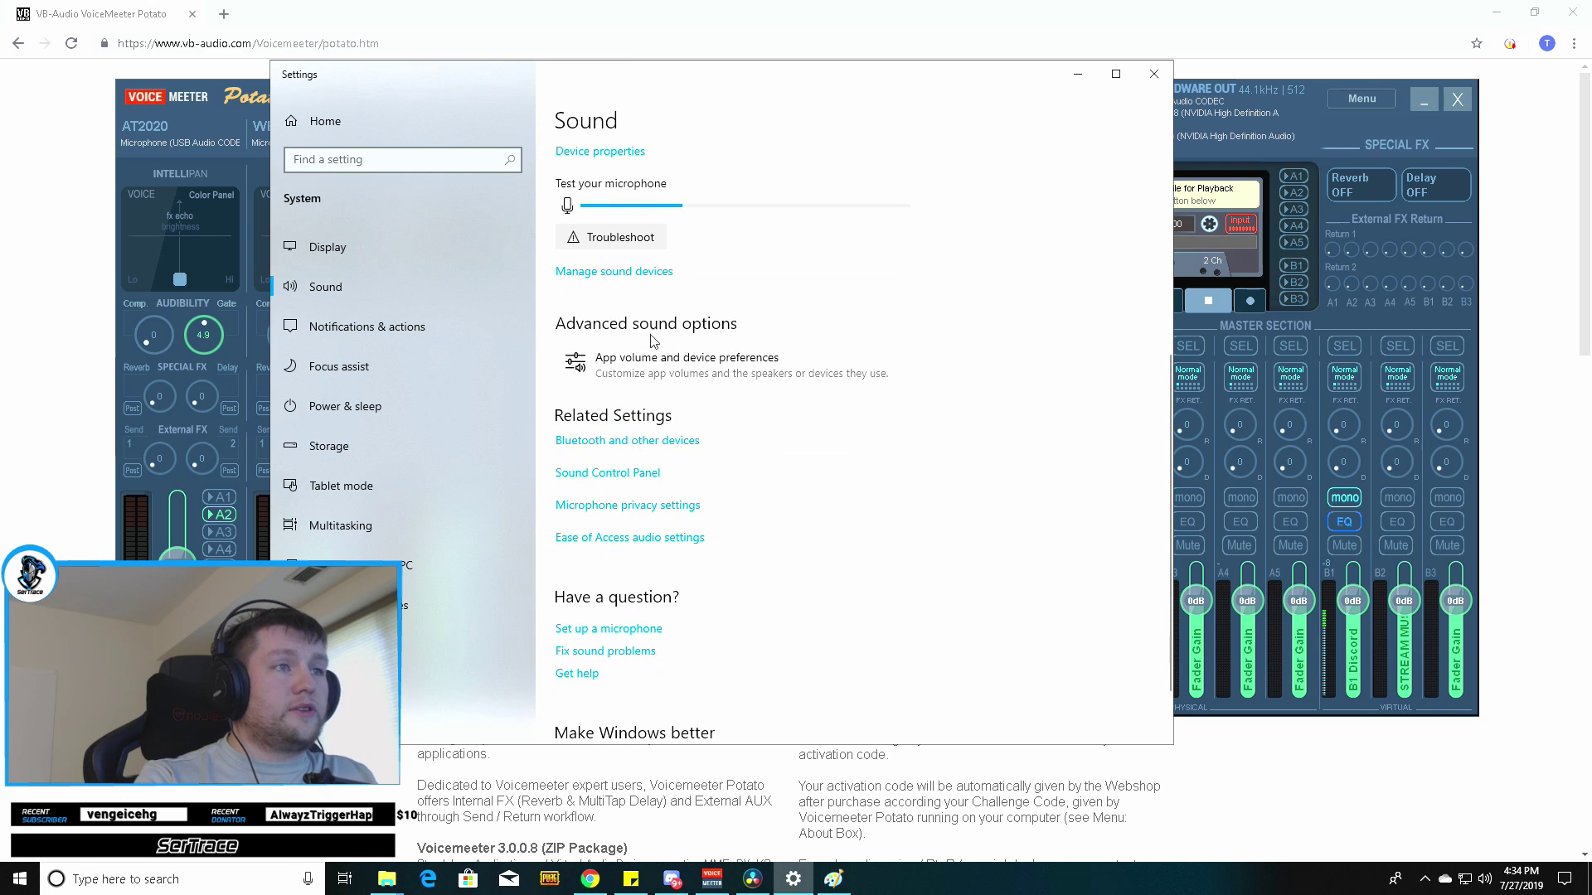
right_click(1488, 885)
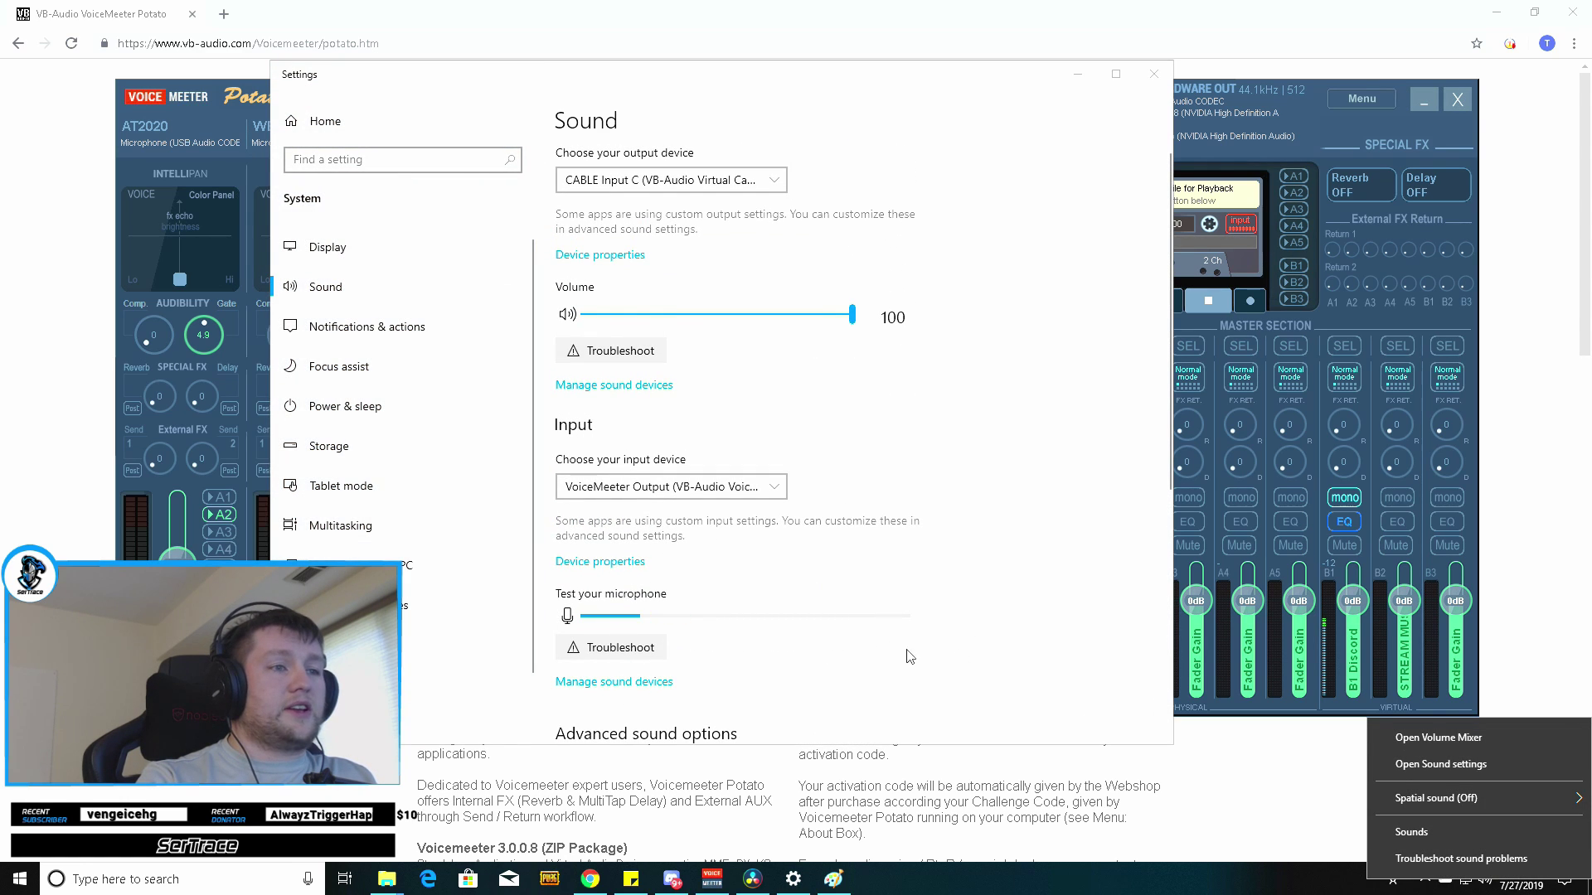
click(1020, 675)
scroll(912, 646, down, 5)
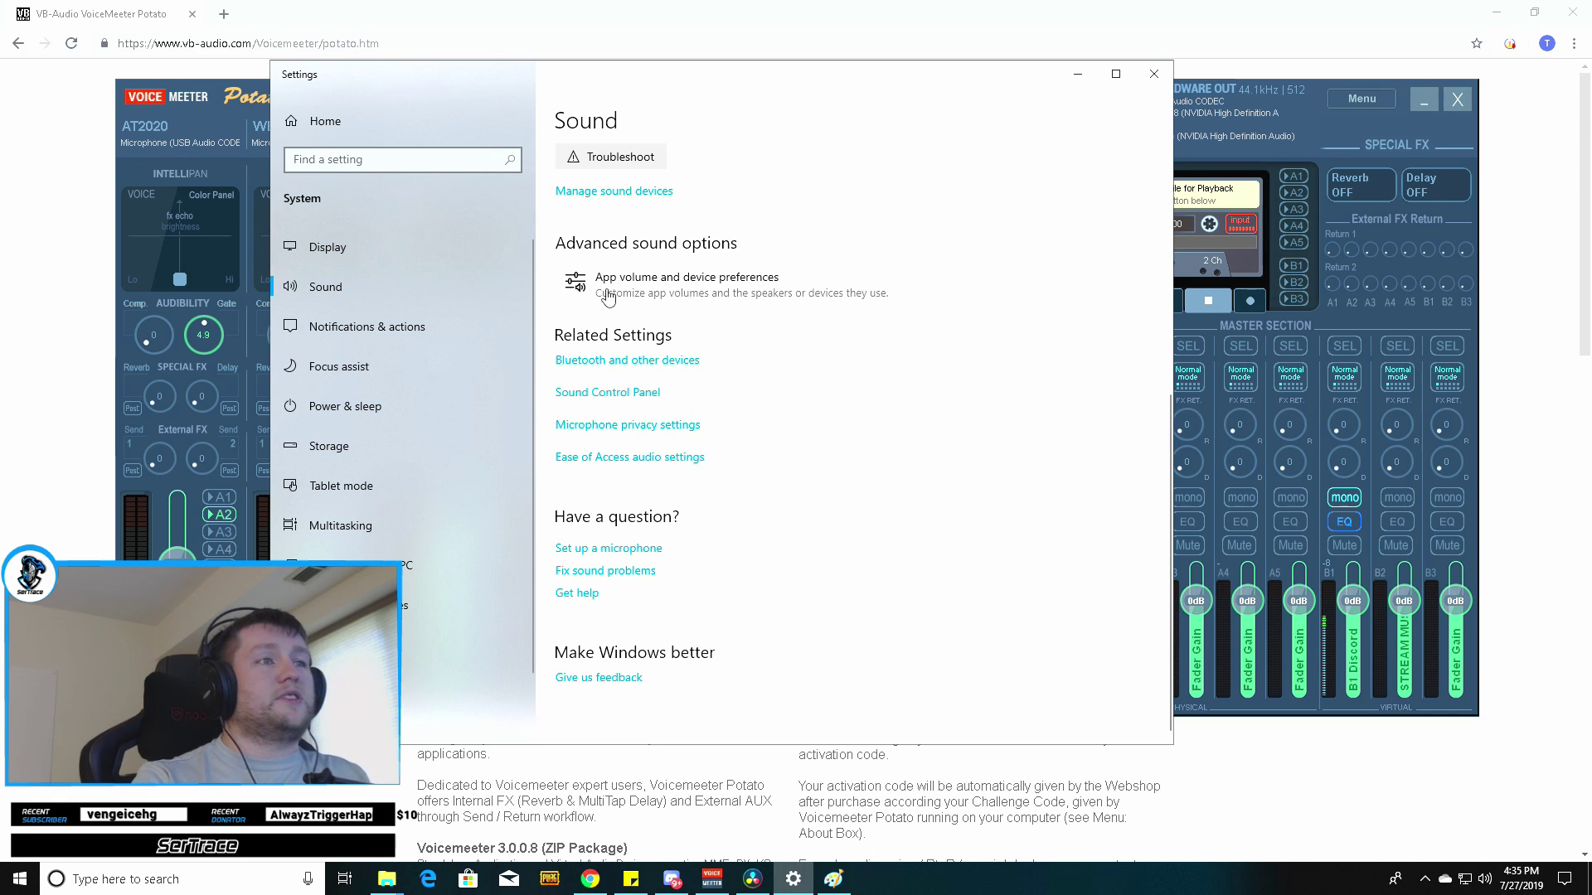
click(715, 297)
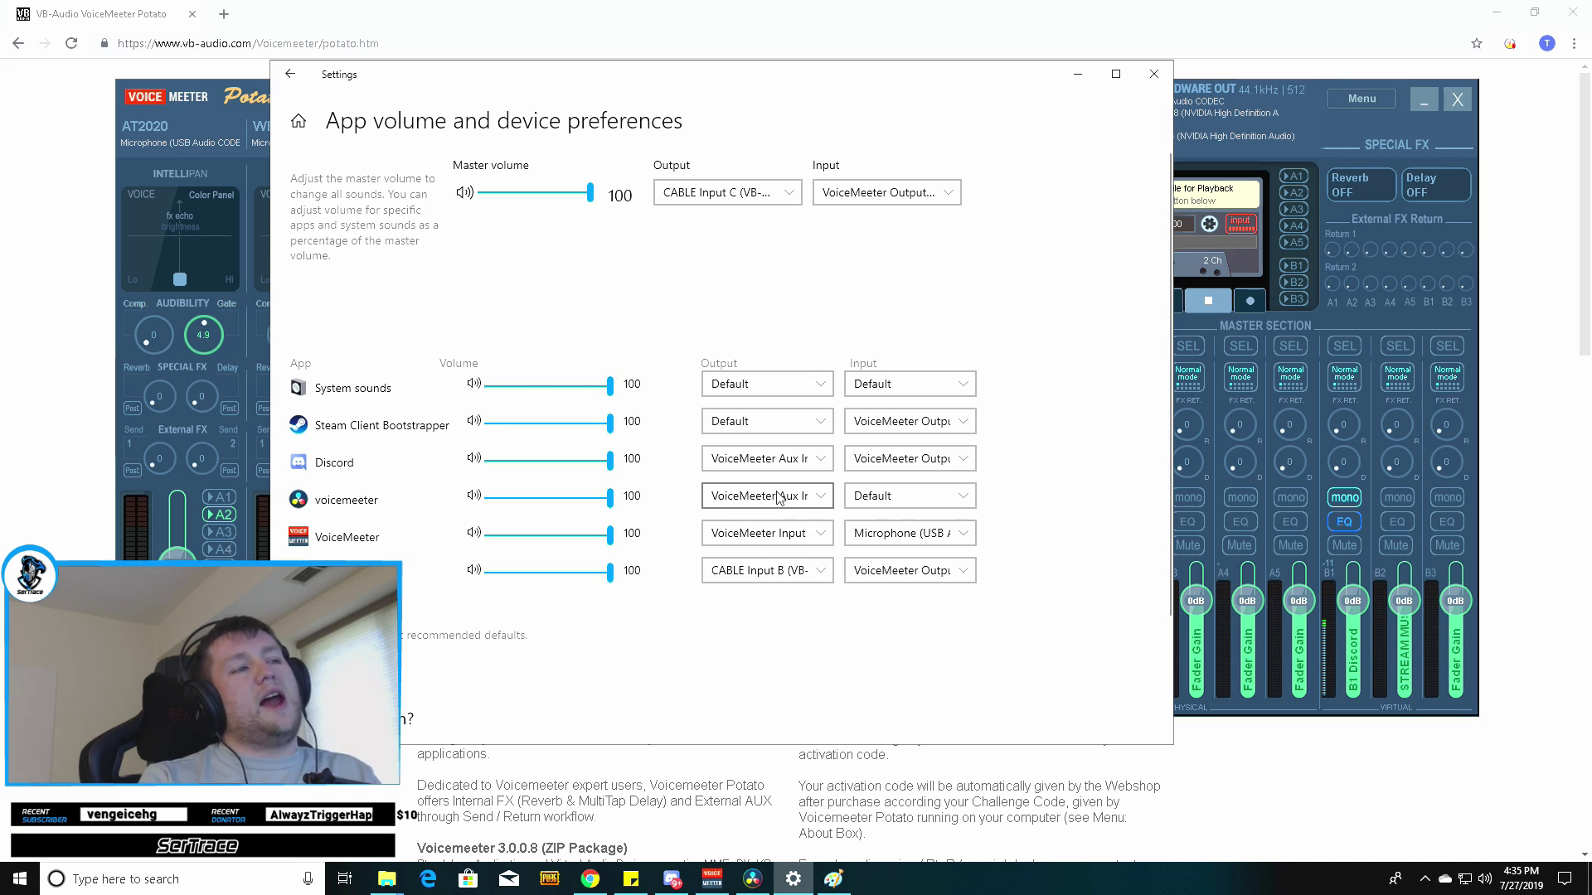
Examine the output and input devices available to the VoiceMeeter app, leaving its assignments as they are
click(821, 536)
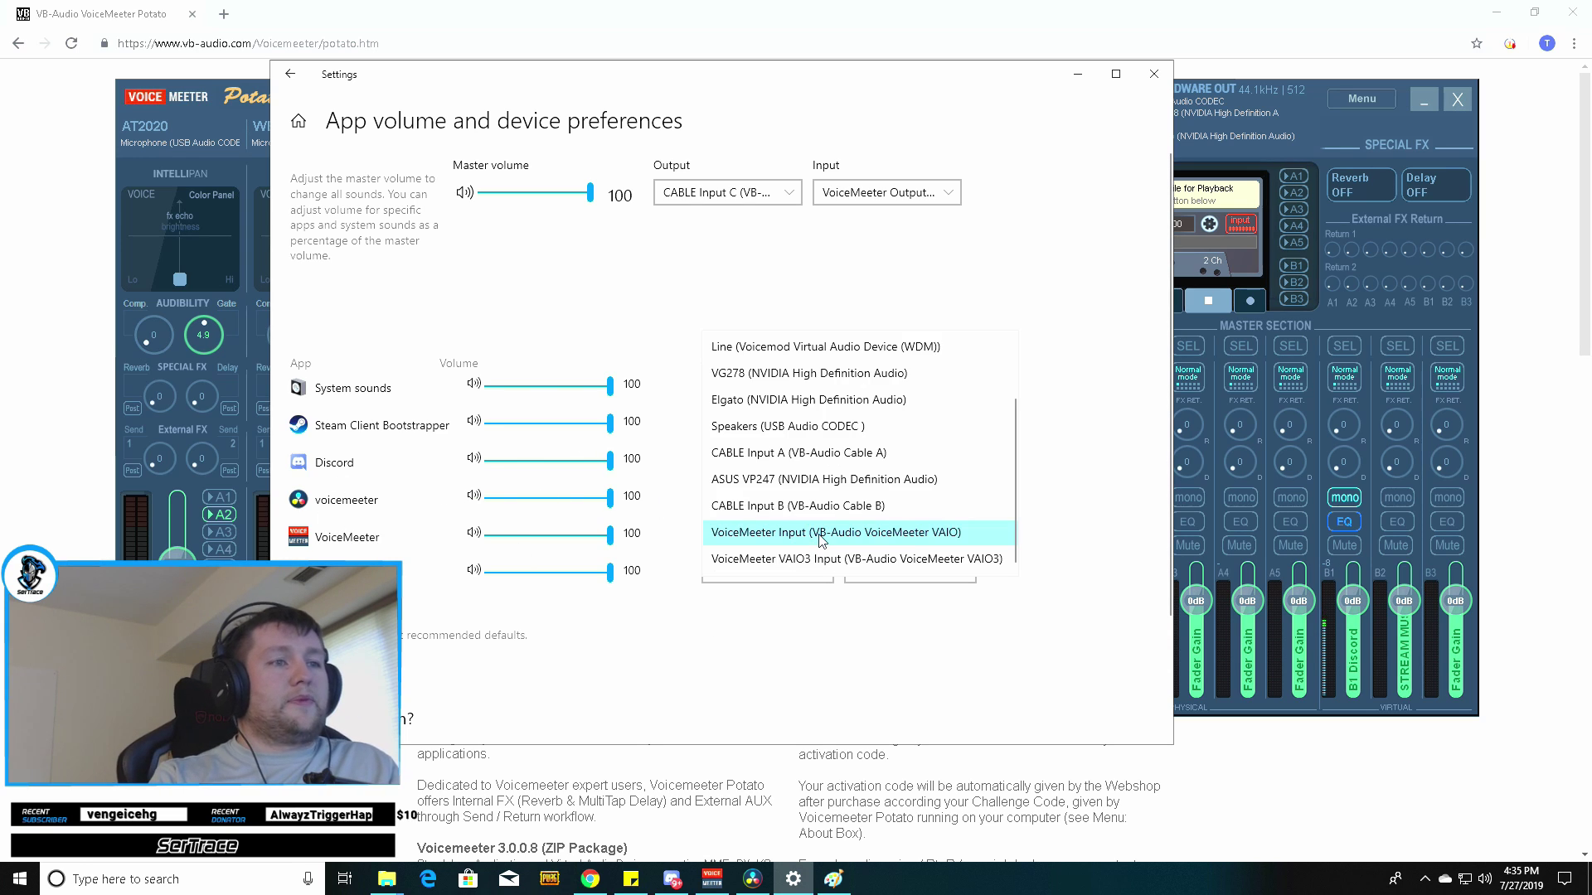
click(884, 540)
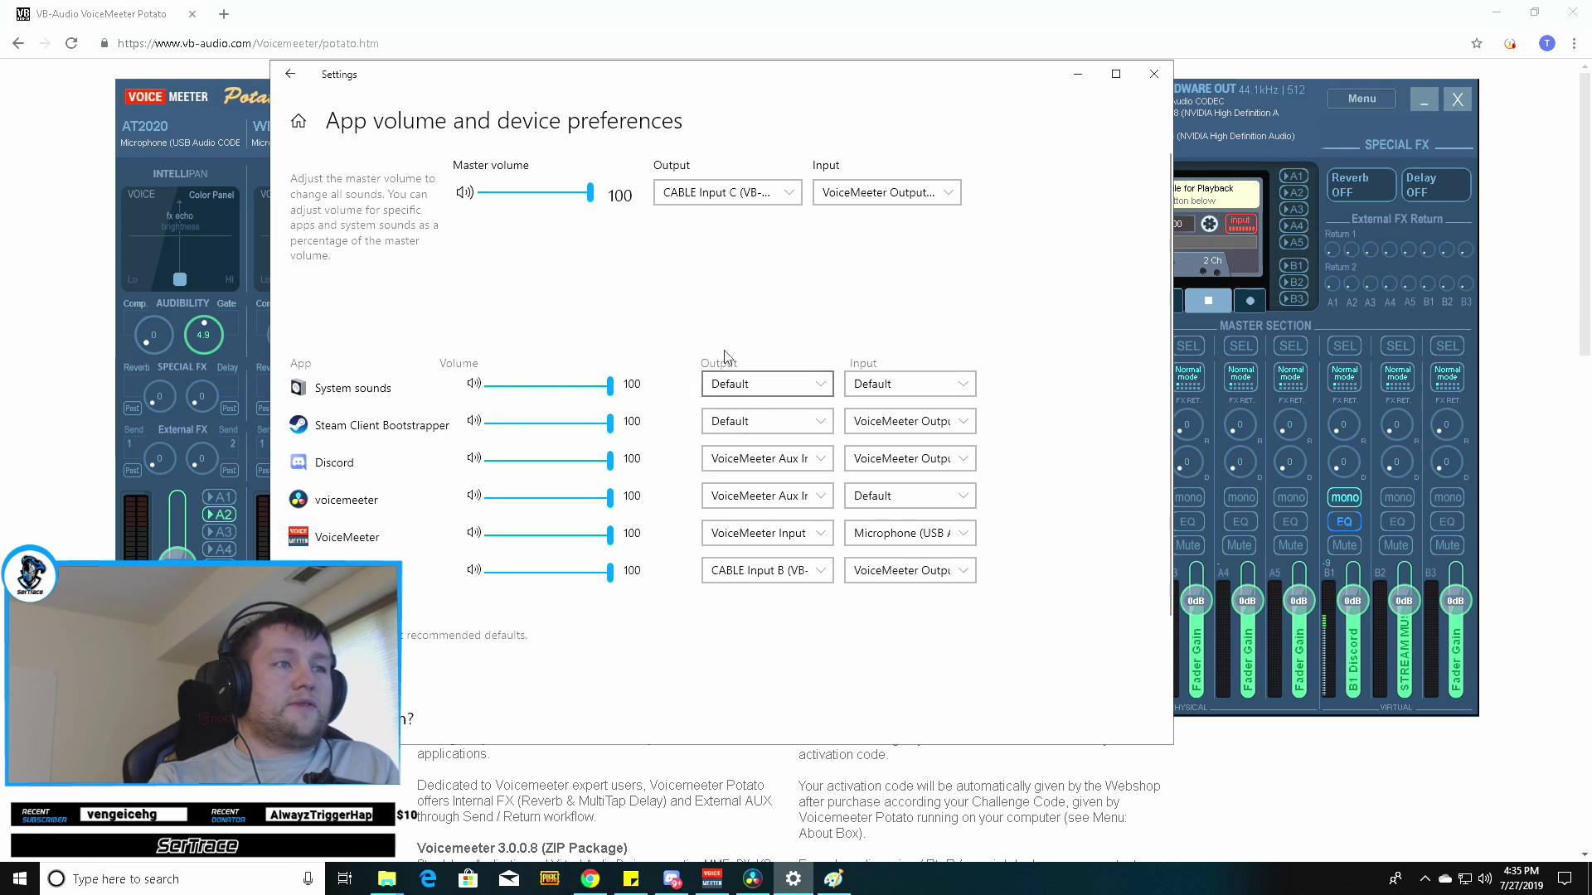
click(884, 535)
click(884, 537)
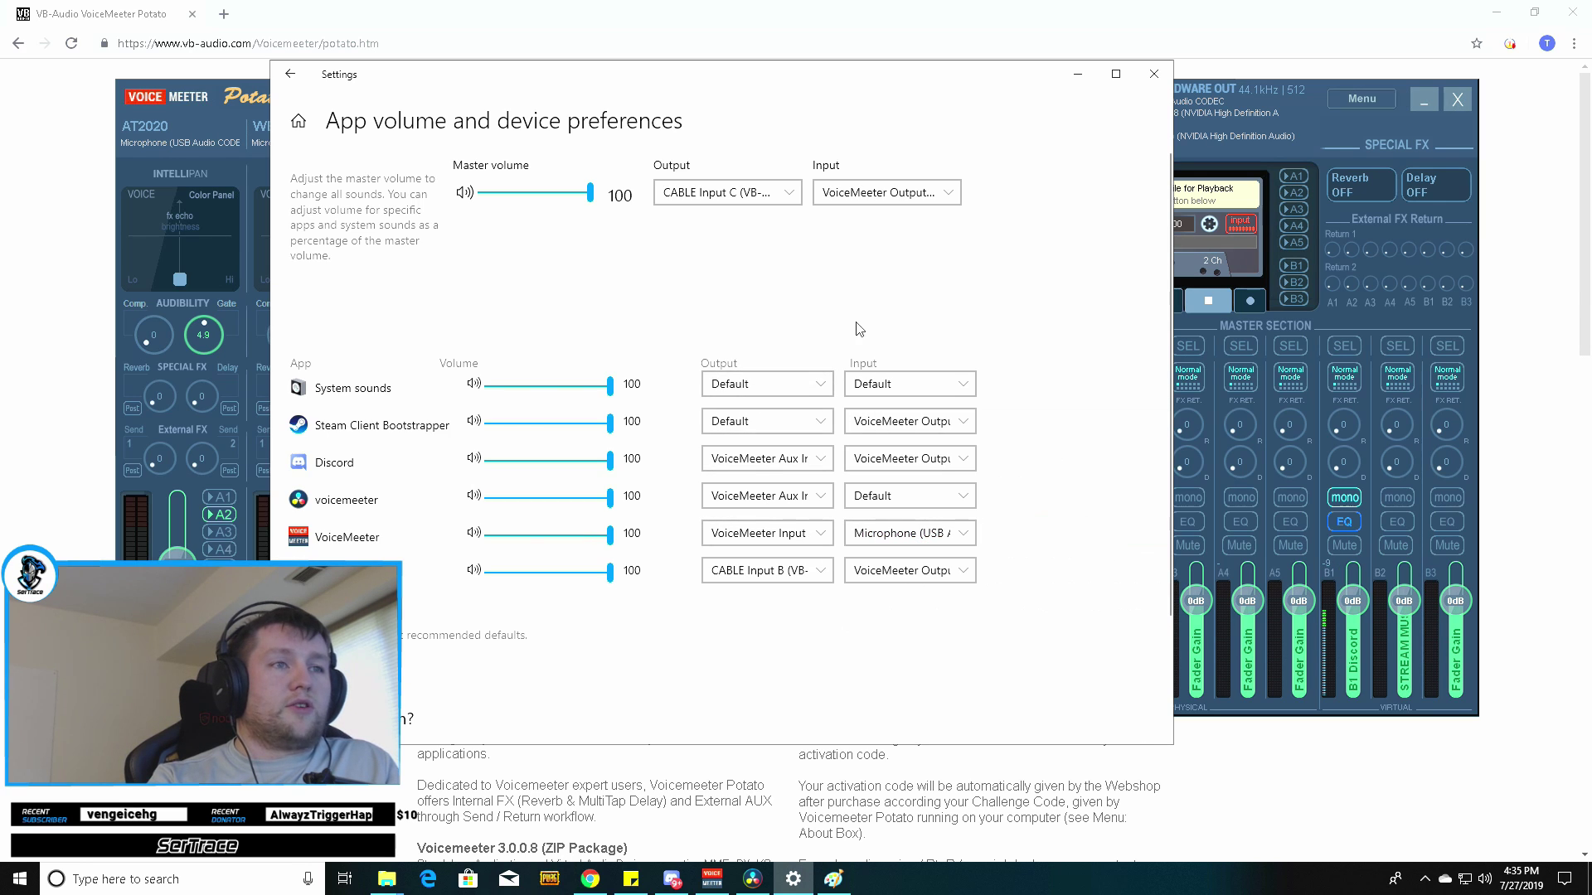
click(954, 535)
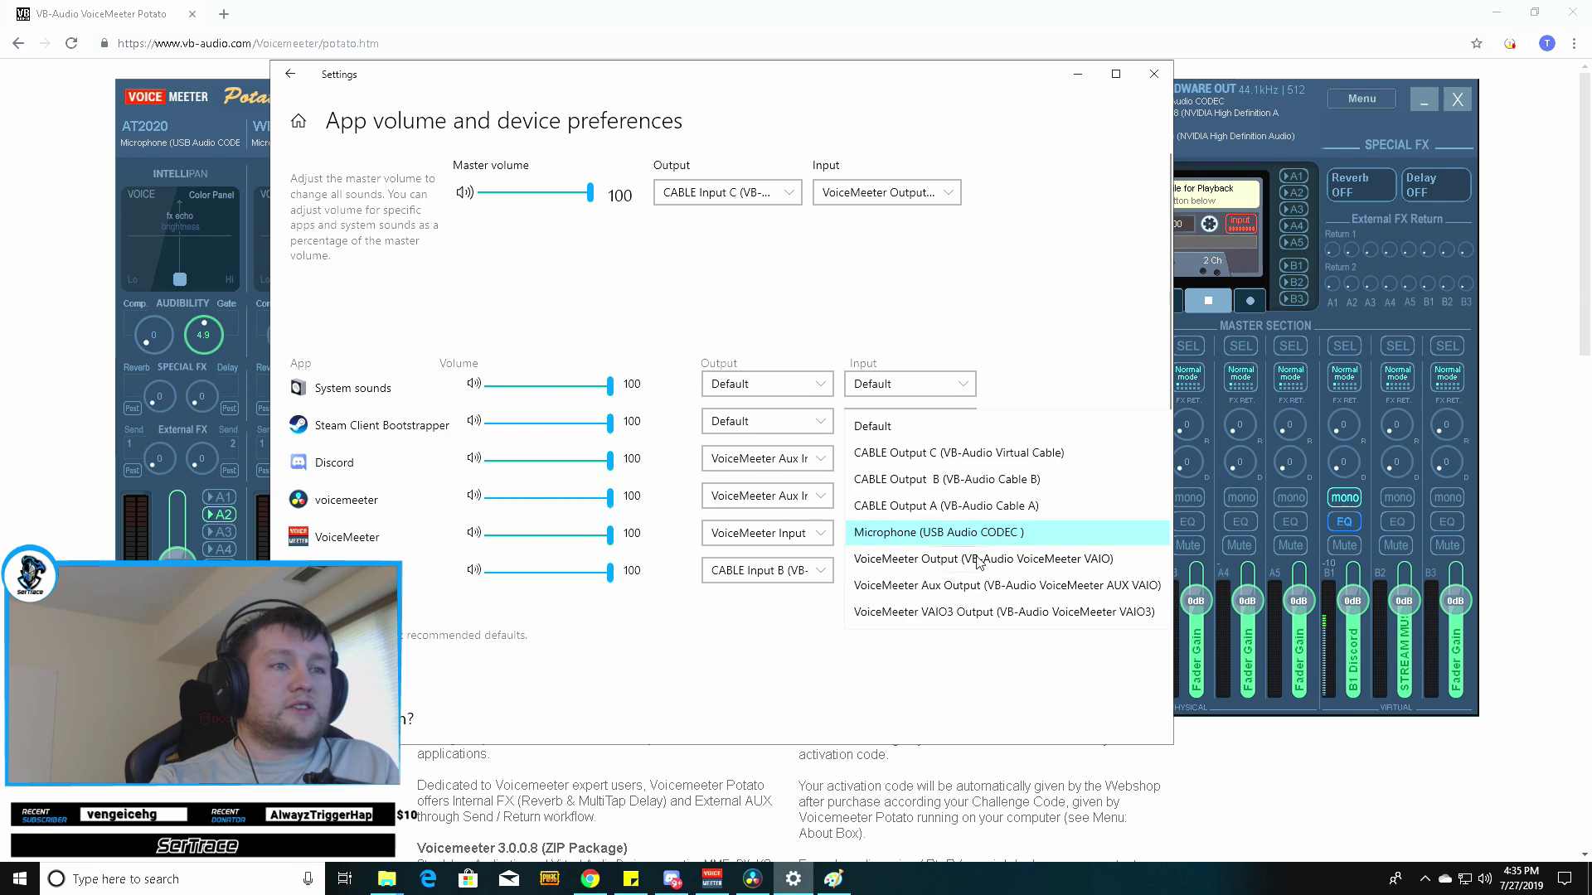
click(862, 535)
click(821, 533)
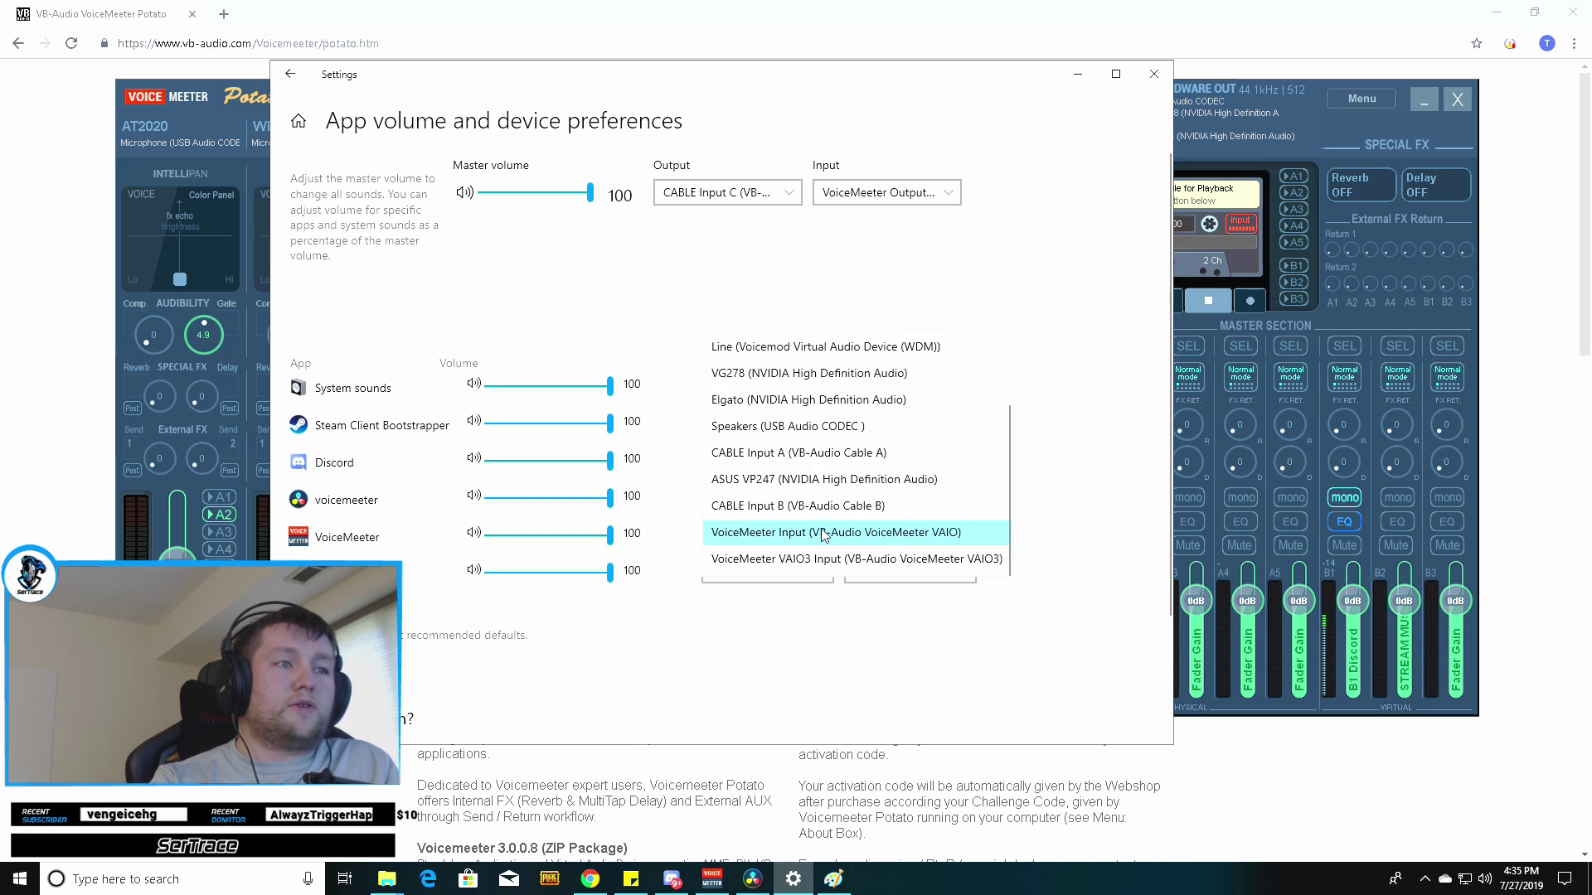
click(933, 535)
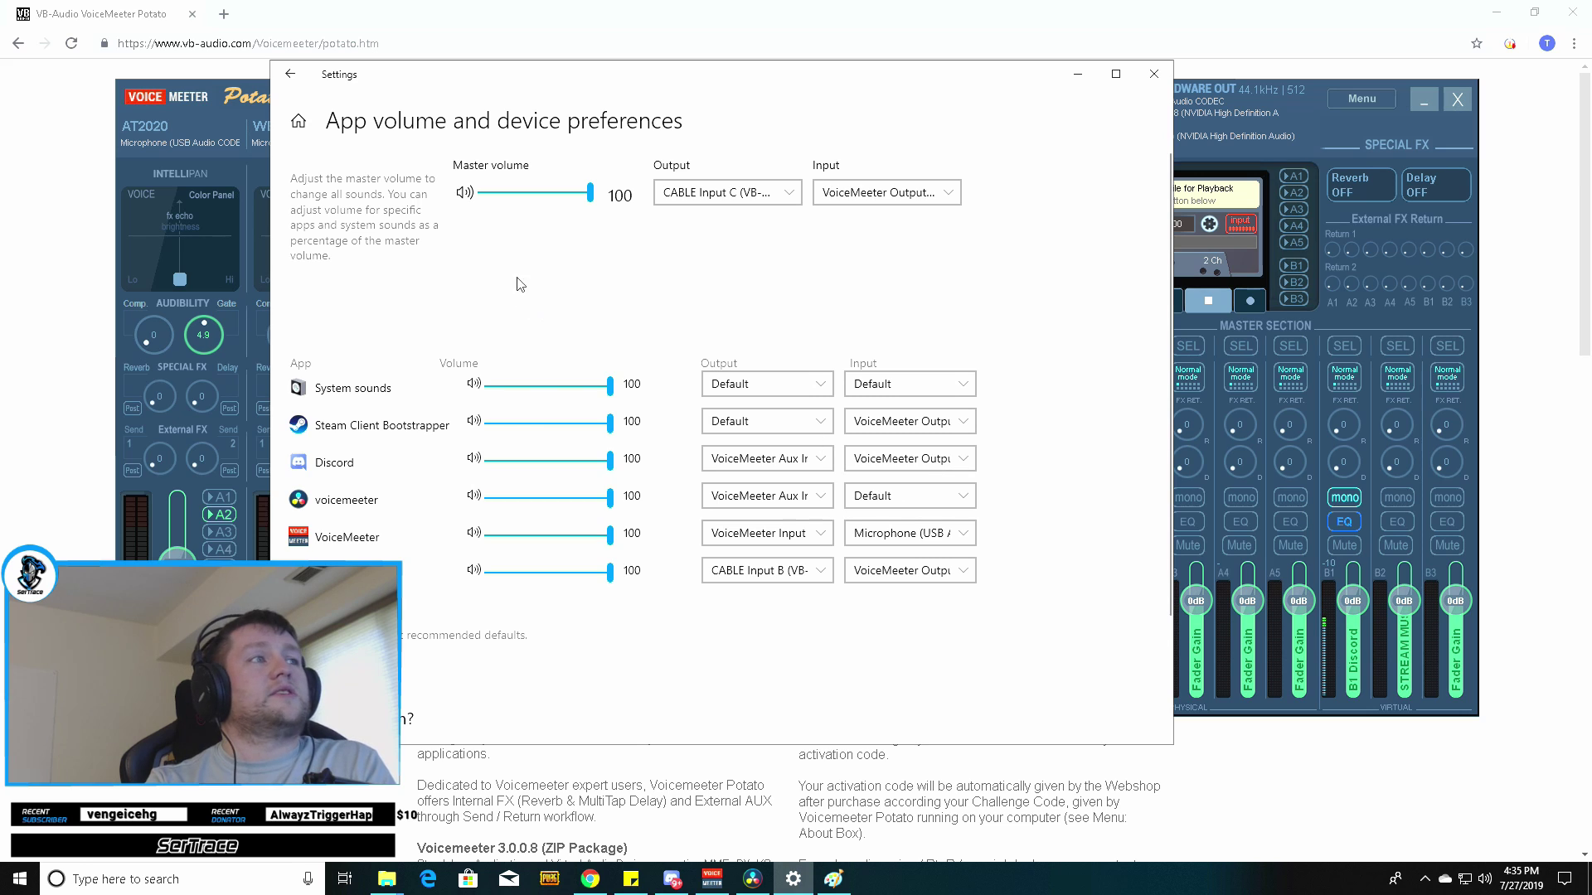
Review the master output choices with CABLE Input C kept, compare the settings with the mixer strips, and close the Settings window
click(775, 197)
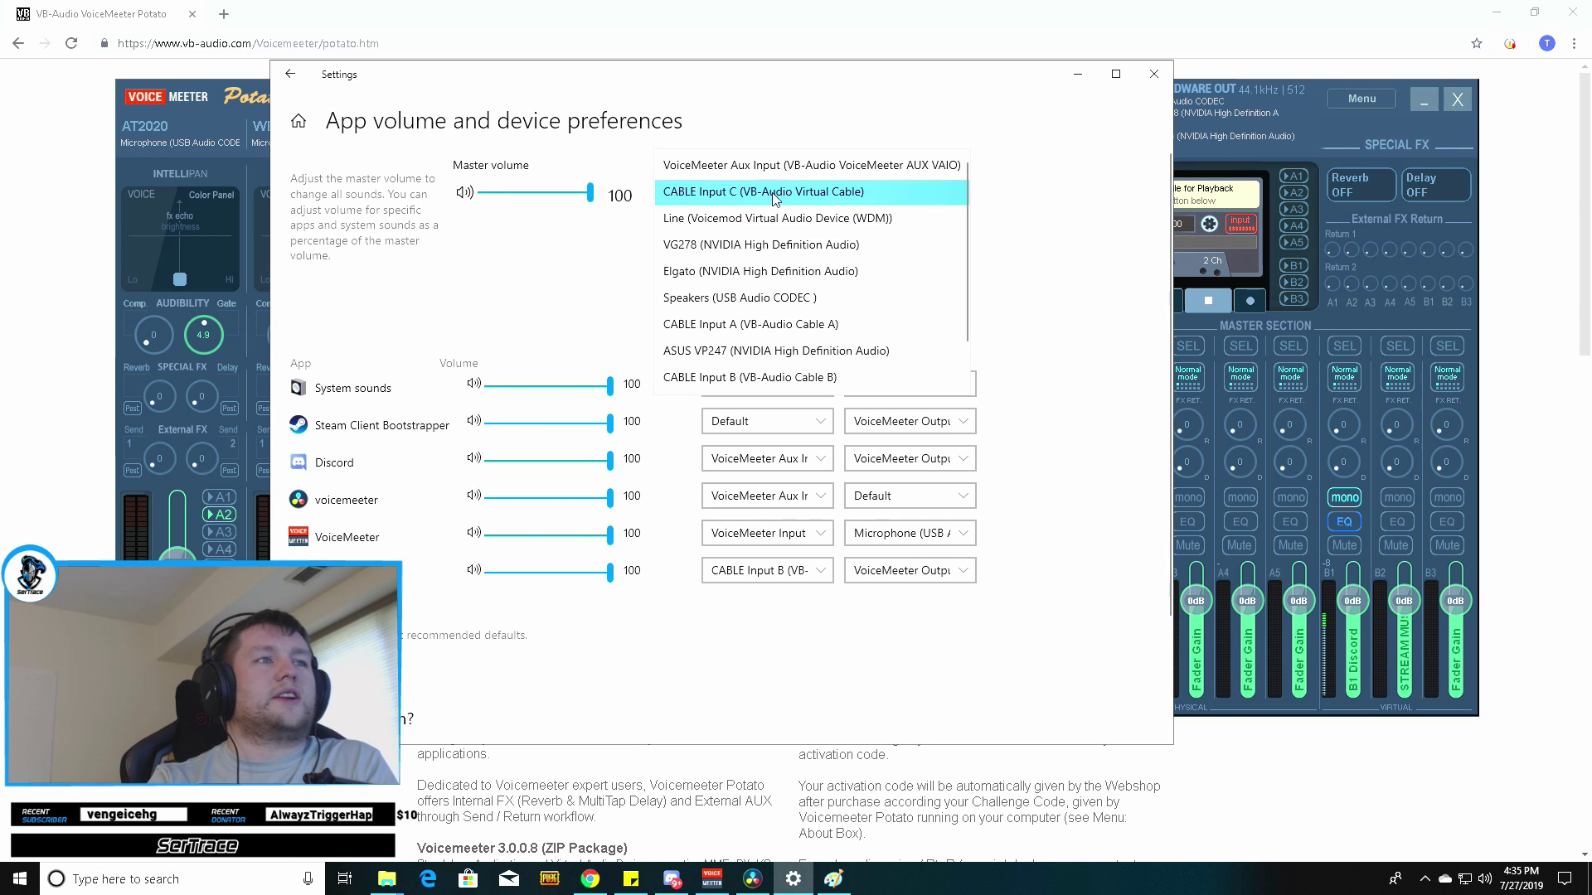
click(774, 196)
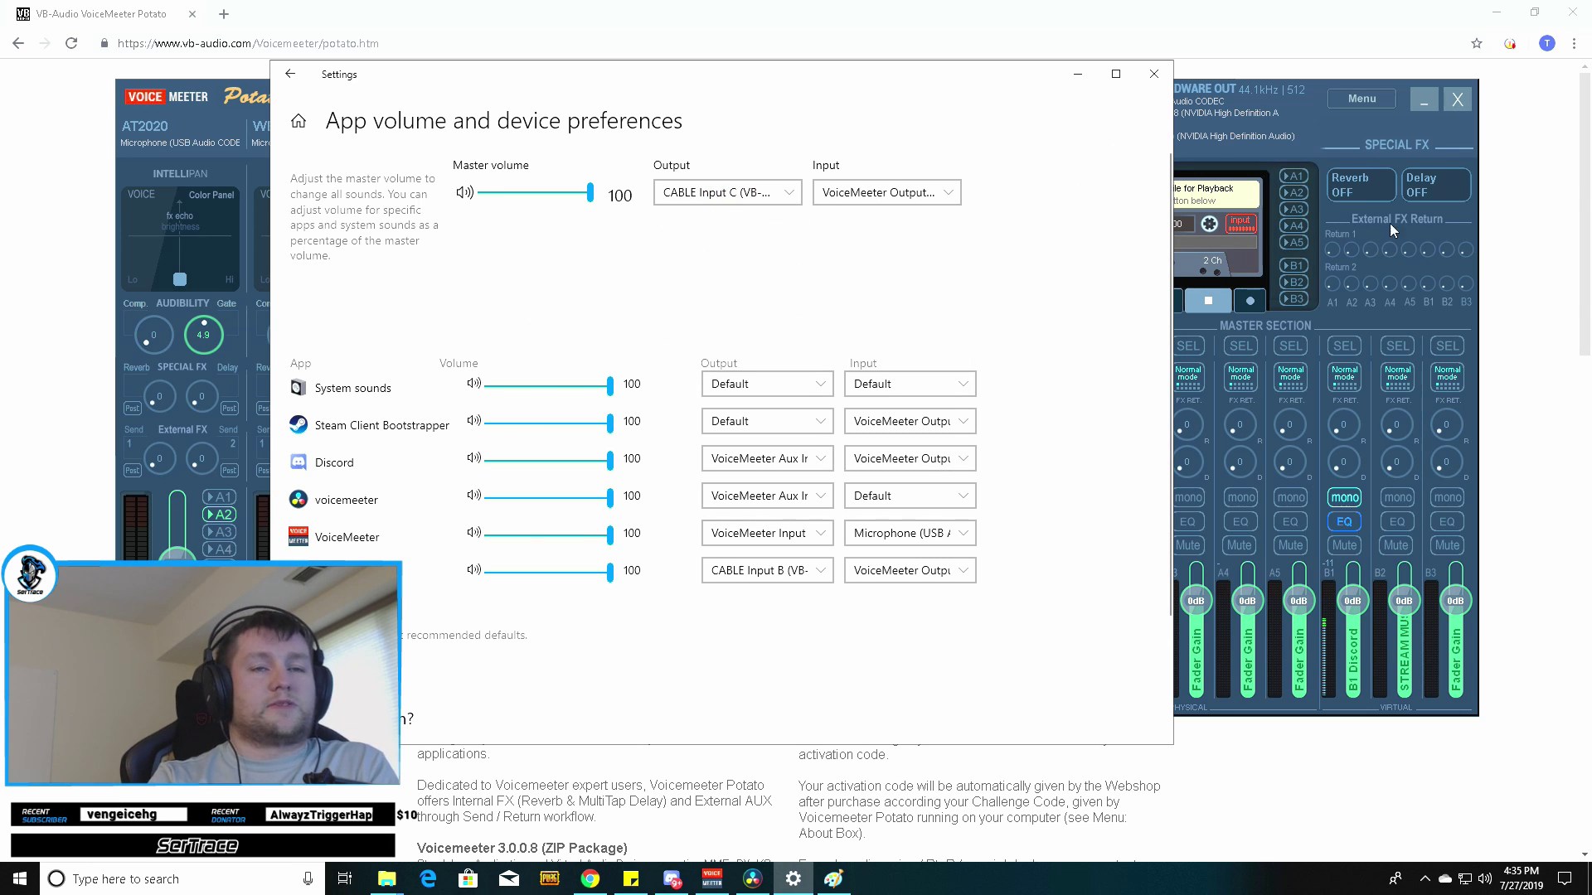
drag(962, 76, 990, 552)
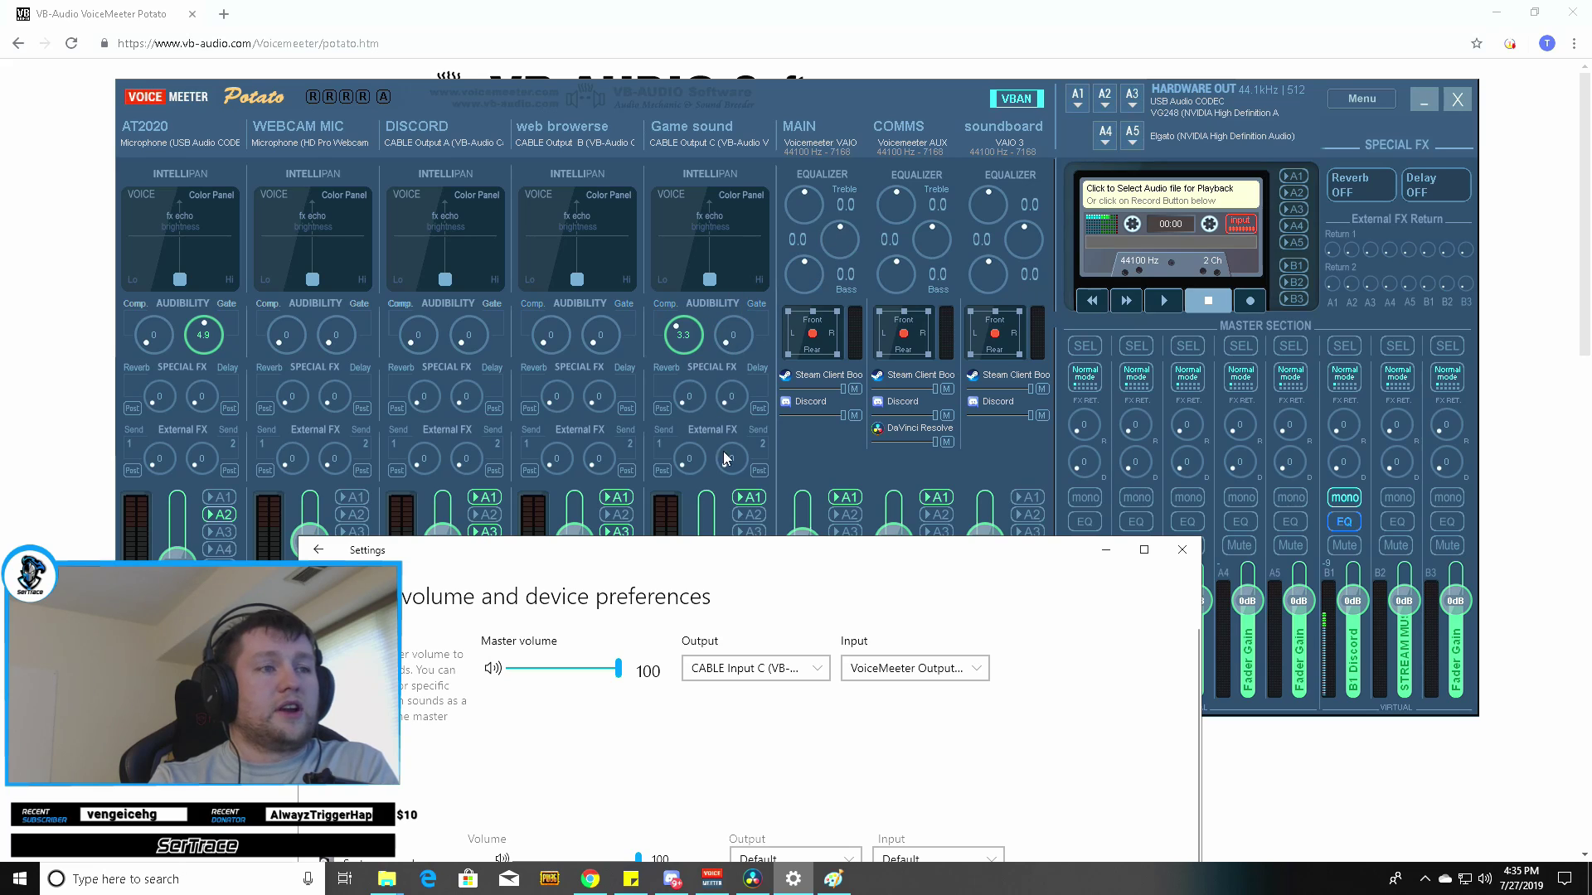
drag(793, 554, 776, 220)
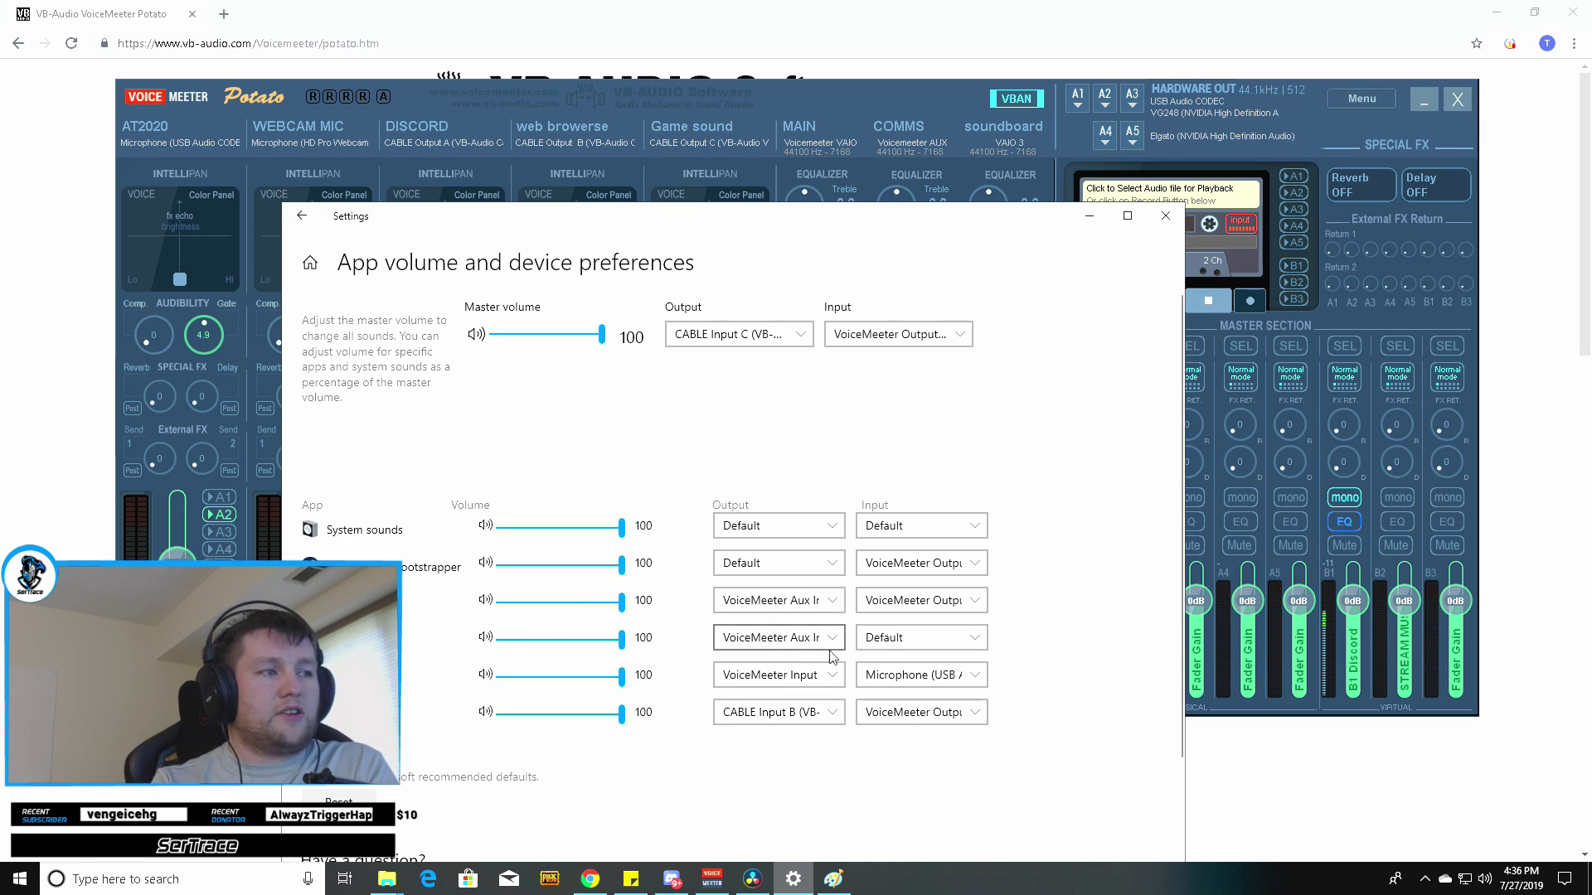
click(1165, 216)
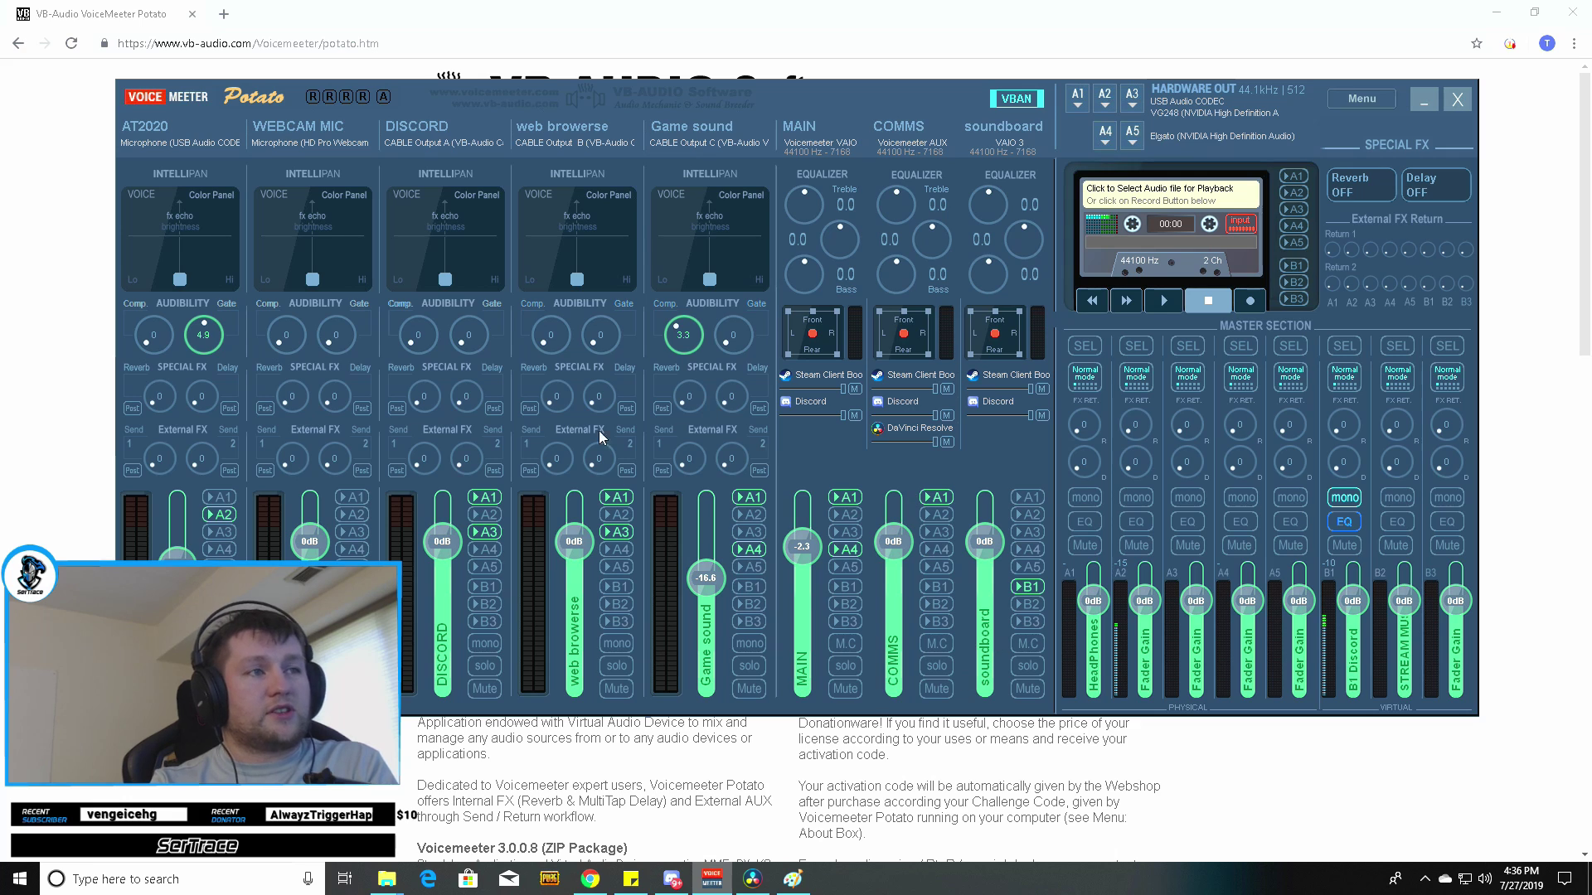